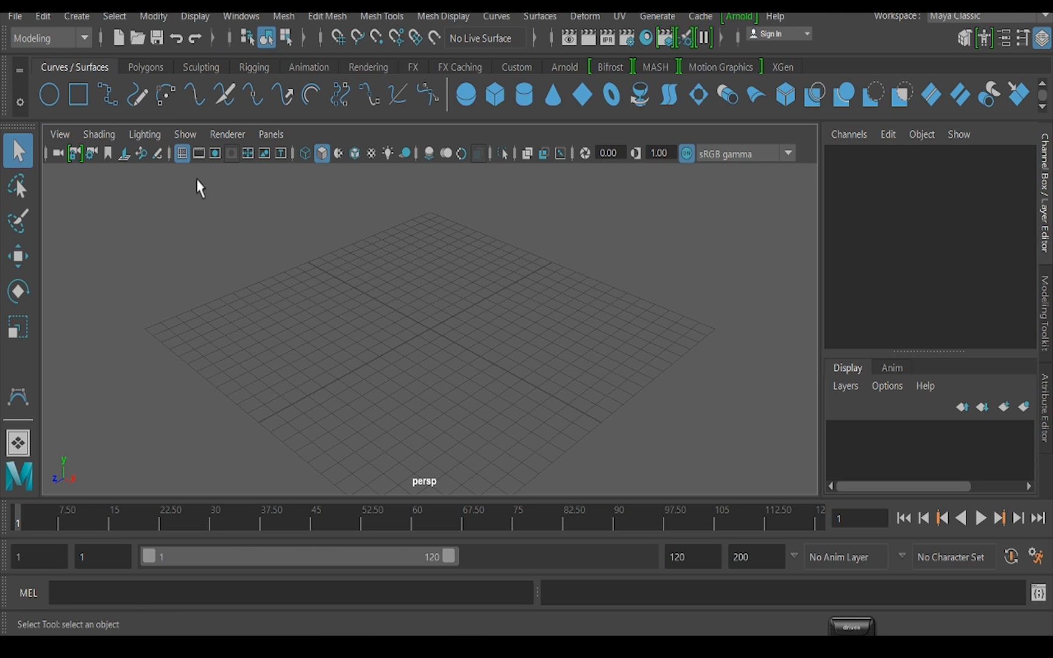
Start the CV Curve Tool with its curve degree set to 1 Linear
click(75, 17)
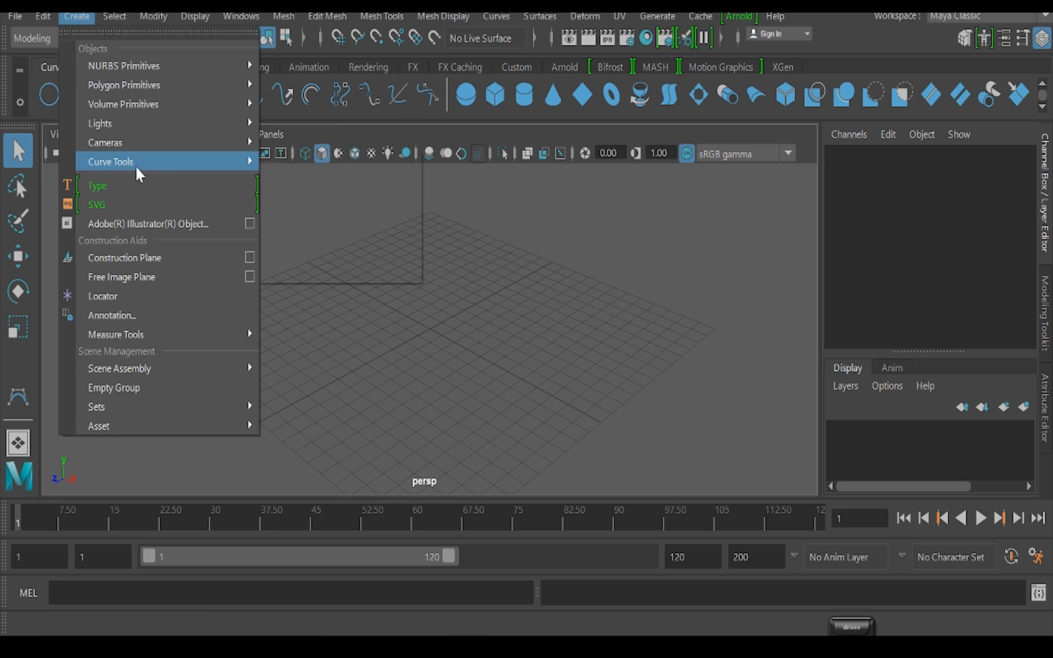
mouse_move(128, 163)
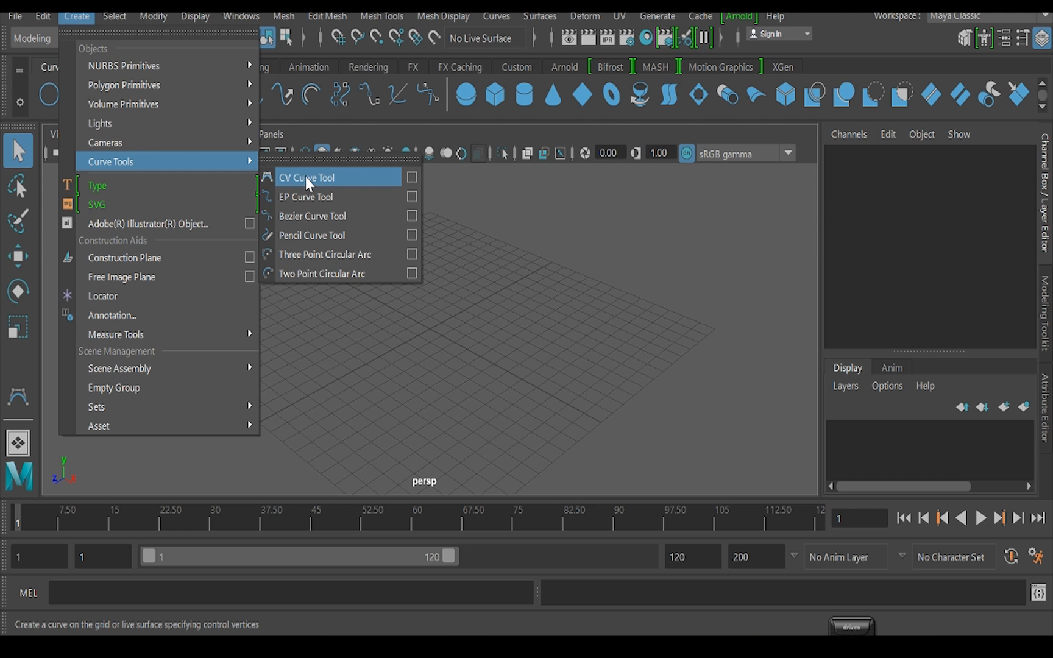
click(412, 178)
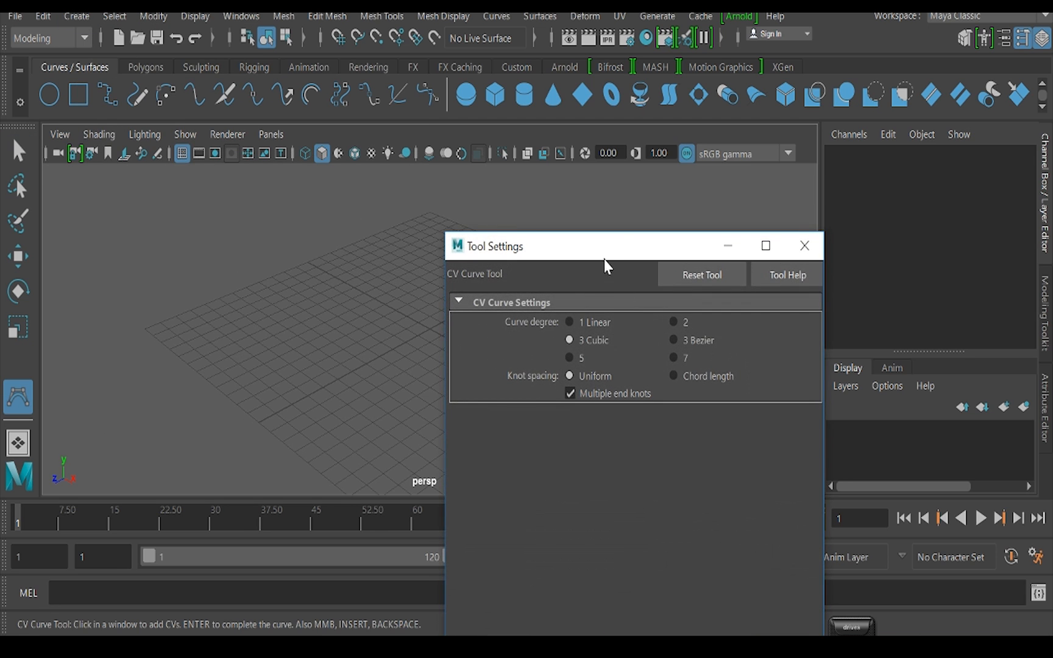
drag(604, 259, 592, 162)
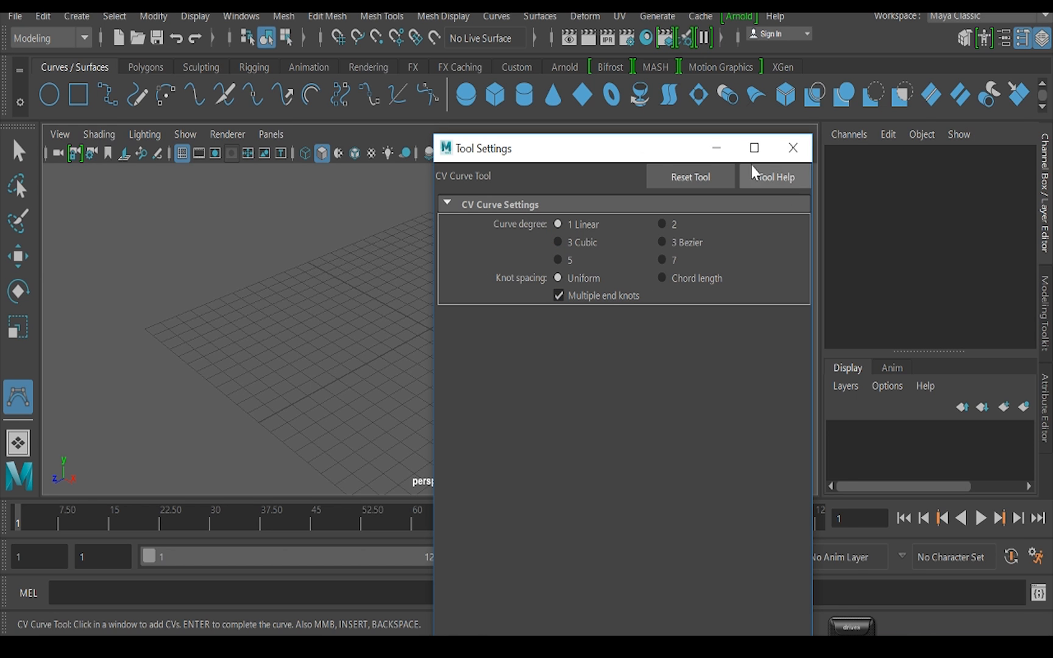
drag(631, 153, 842, 139)
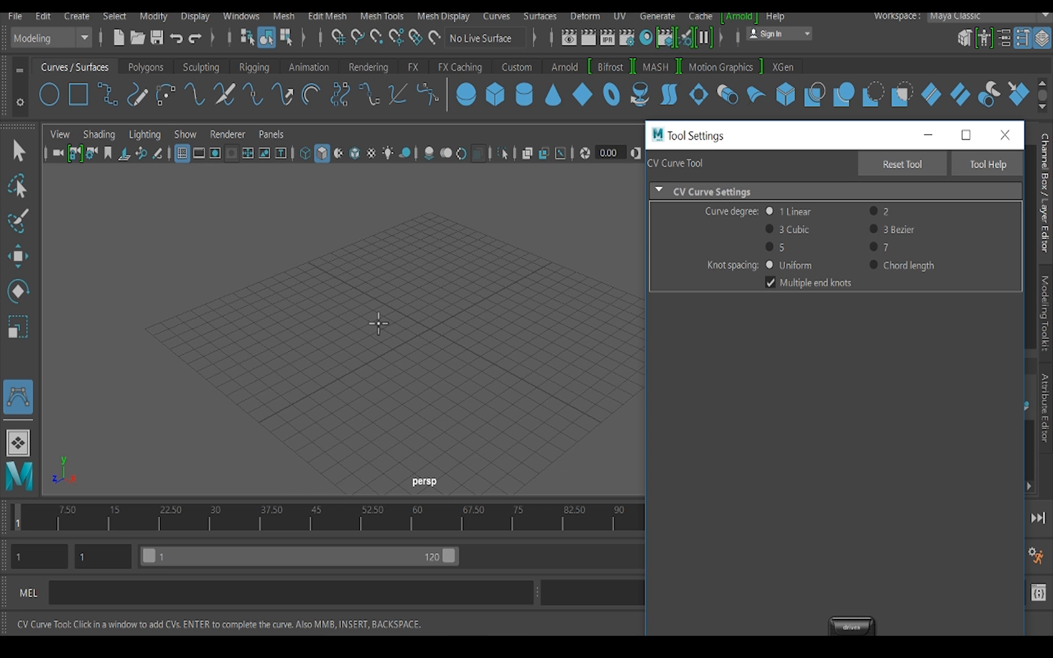
In the front view, draw a six-point linear zigzag curve across the centre of the grid and close the tool settings
key(space)
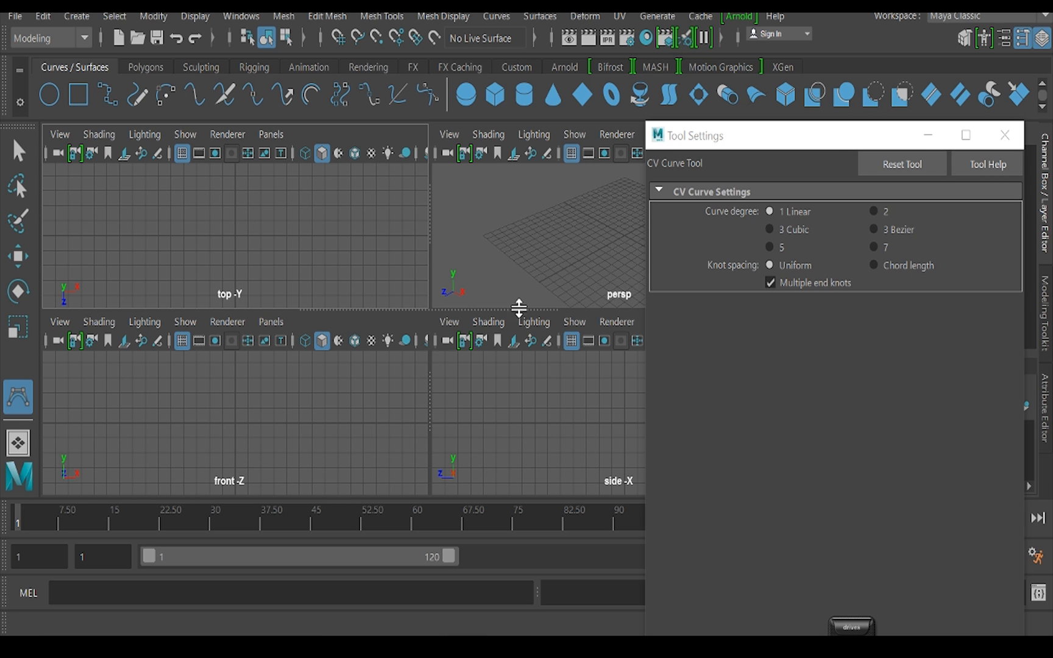
key(space)
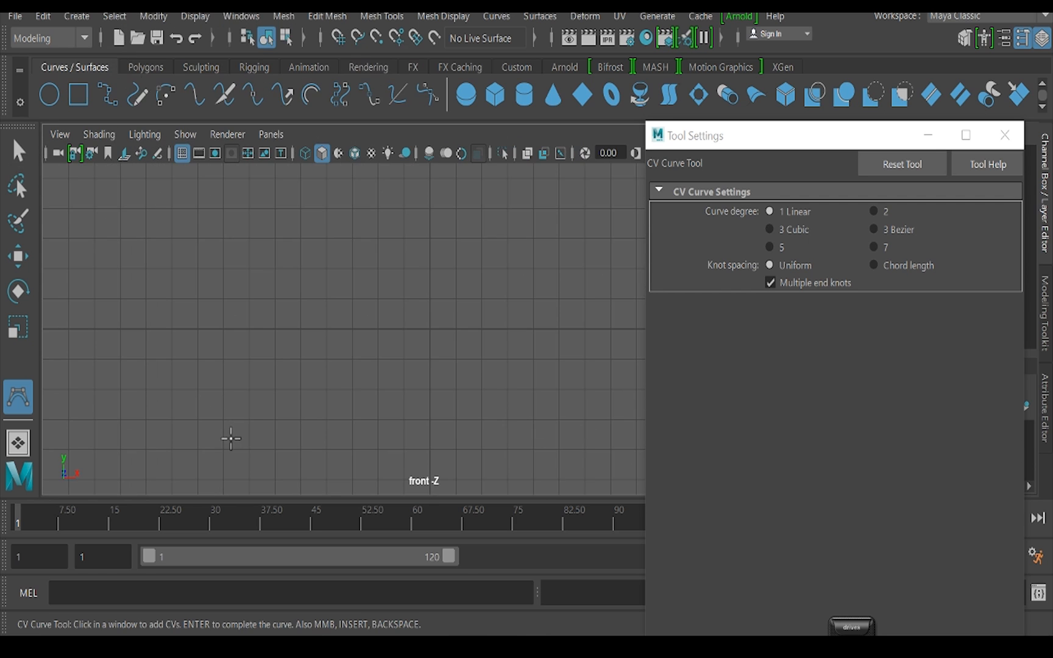
click(204, 252)
click(257, 318)
click(370, 252)
click(425, 342)
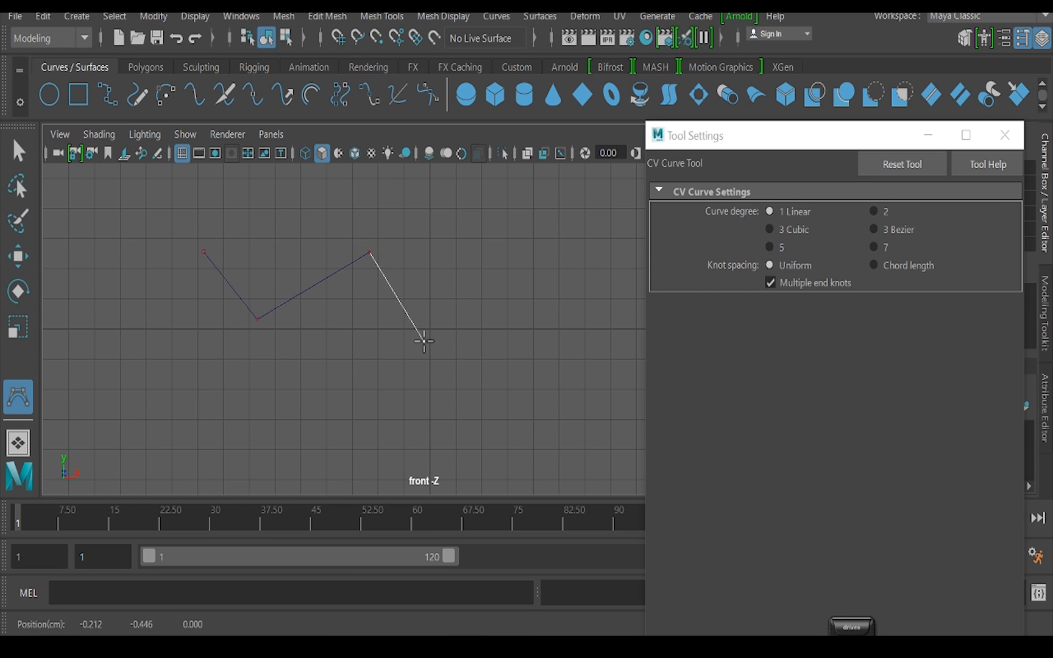
click(489, 242)
click(552, 359)
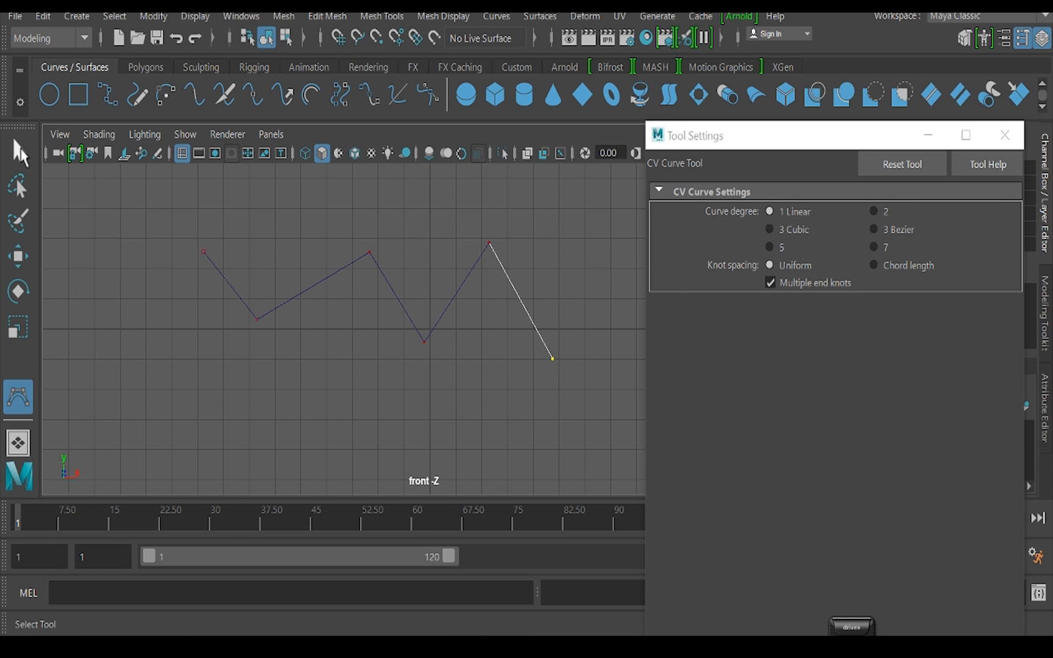
click(785, 230)
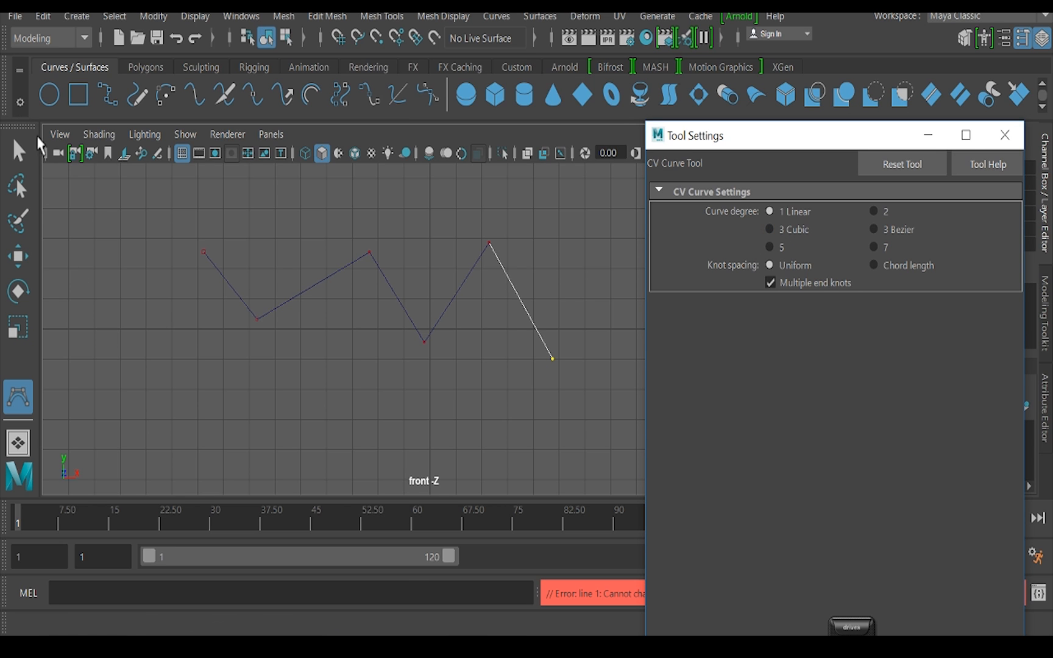
click(17, 259)
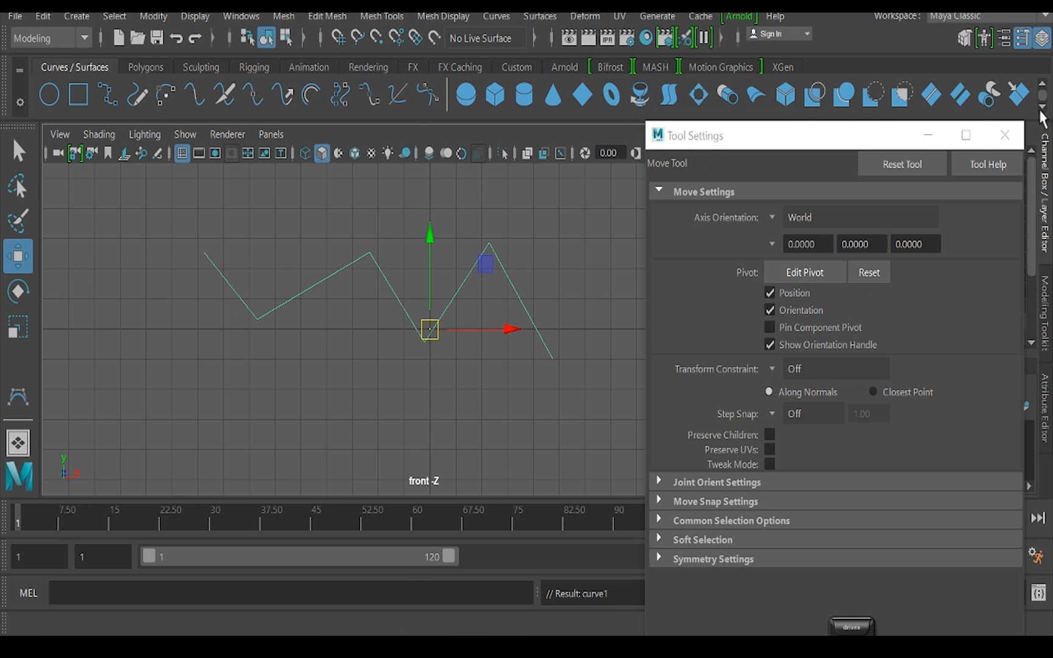
click(1005, 135)
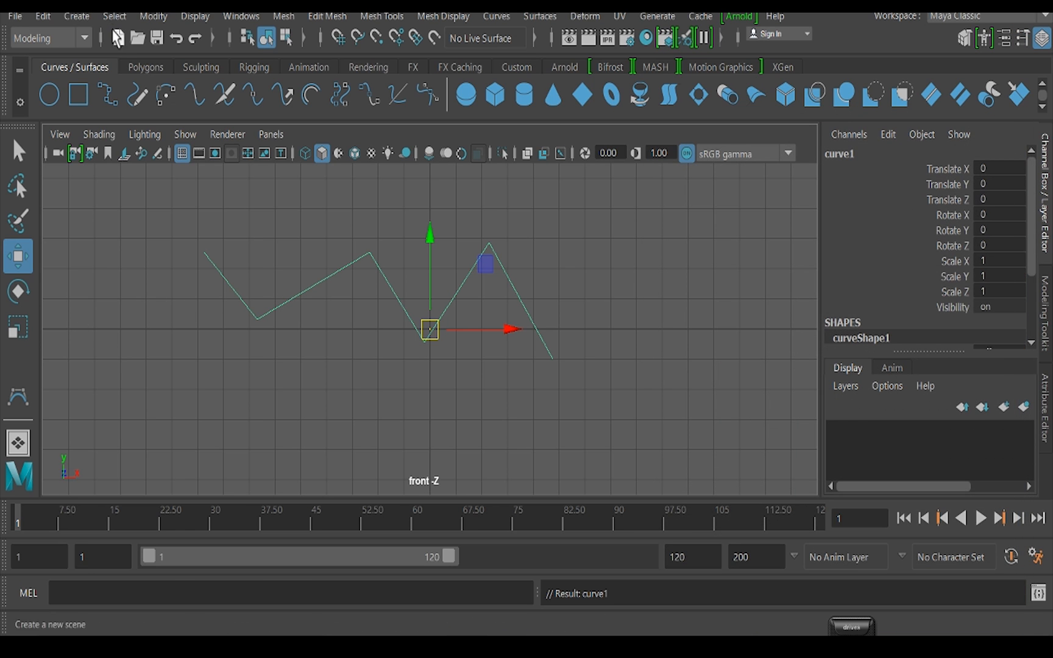
Restart the CV Curve Tool with its curve degree set to 3 Cubic
click(76, 16)
mouse_move(193, 160)
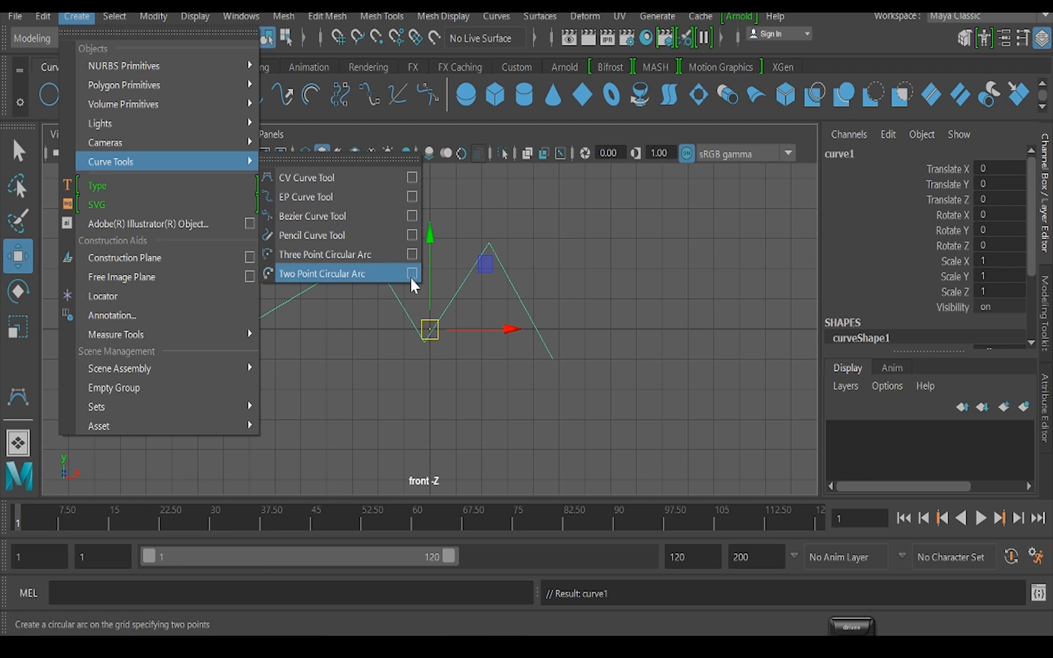
click(412, 178)
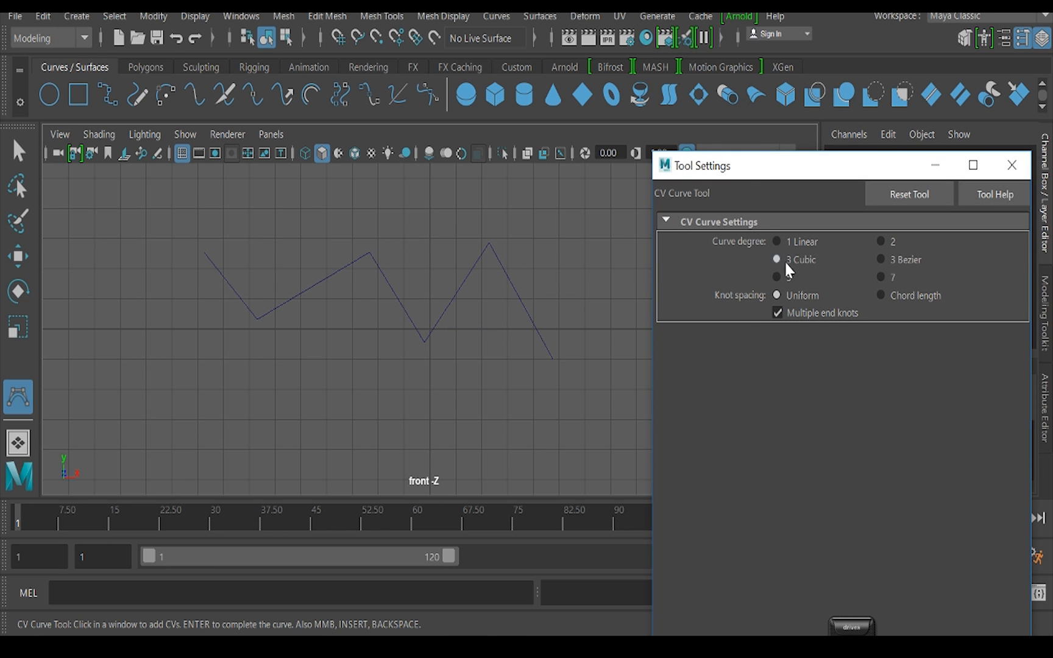
click(1013, 165)
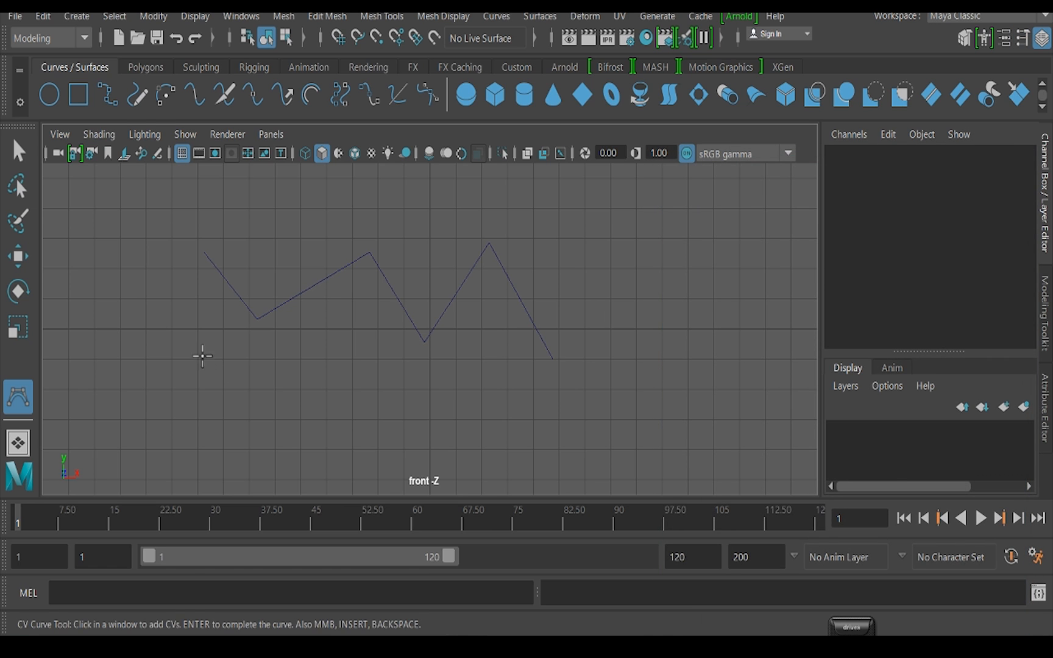
Draw a six-point smooth cubic curve below the zigzag in the front view
click(200, 348)
click(272, 392)
click(374, 340)
click(424, 414)
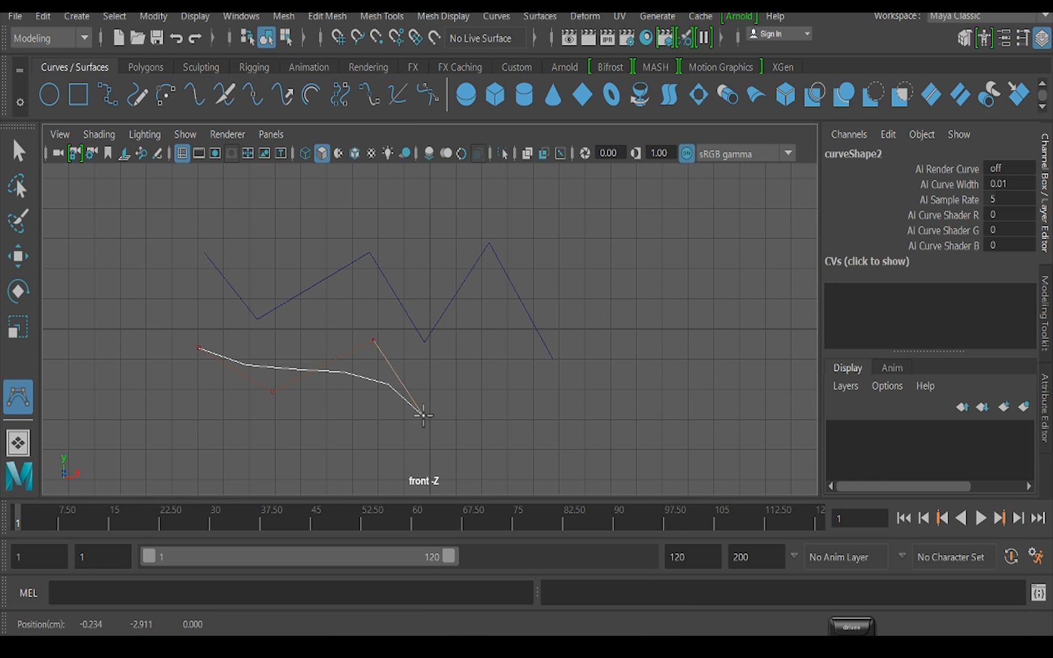
click(491, 340)
click(567, 432)
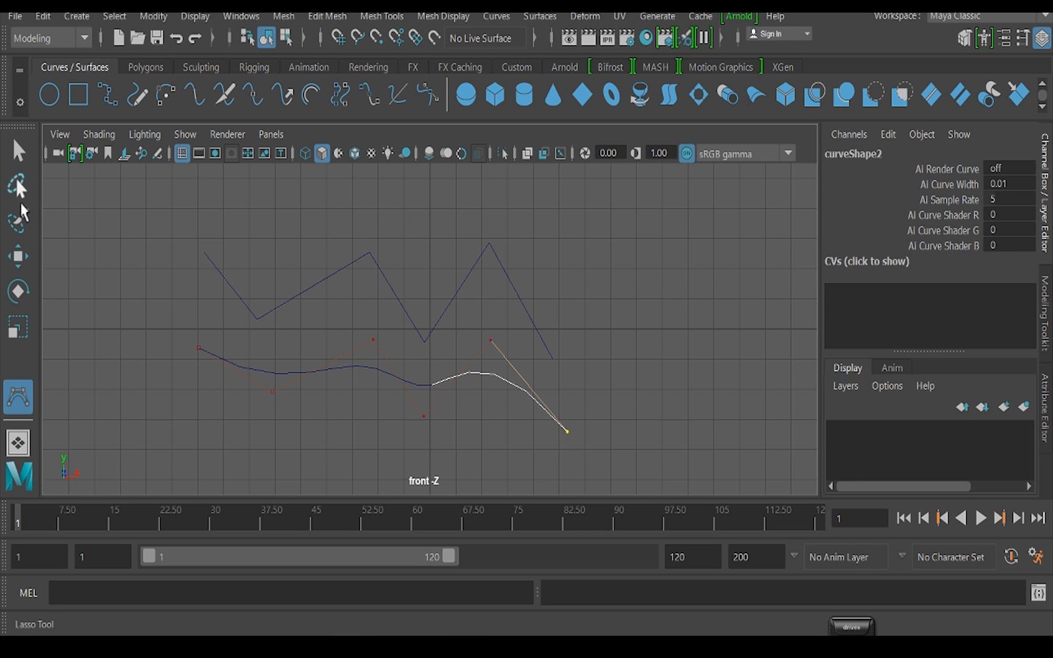
click(21, 255)
Delete both practice curves and reactivate the CV Curve Tool
drag(322, 266, 427, 432)
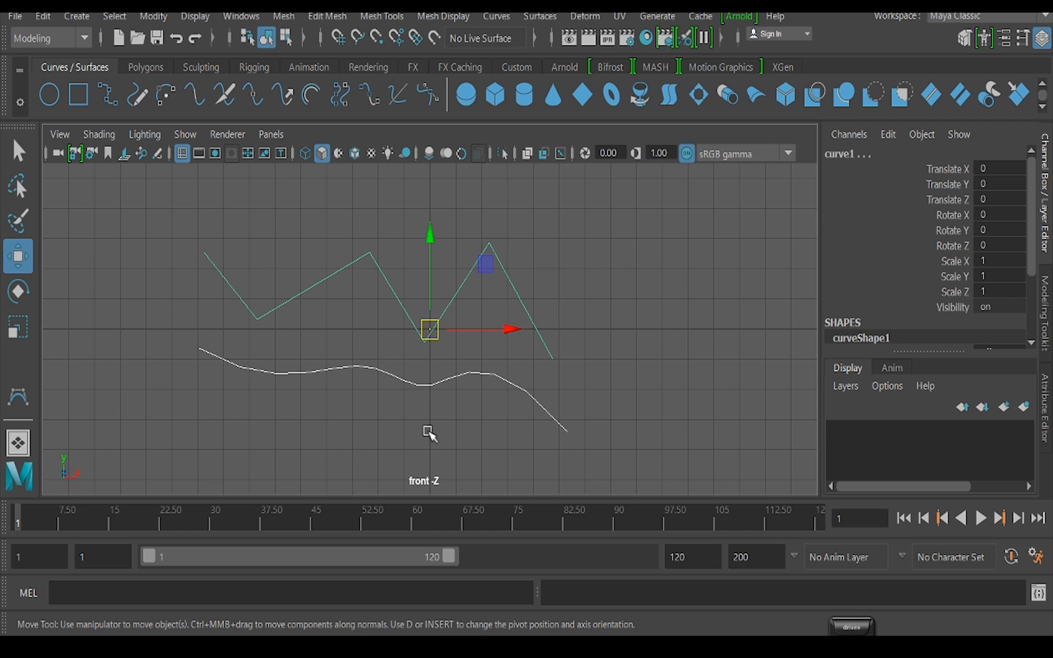
key(Delete)
click(18, 397)
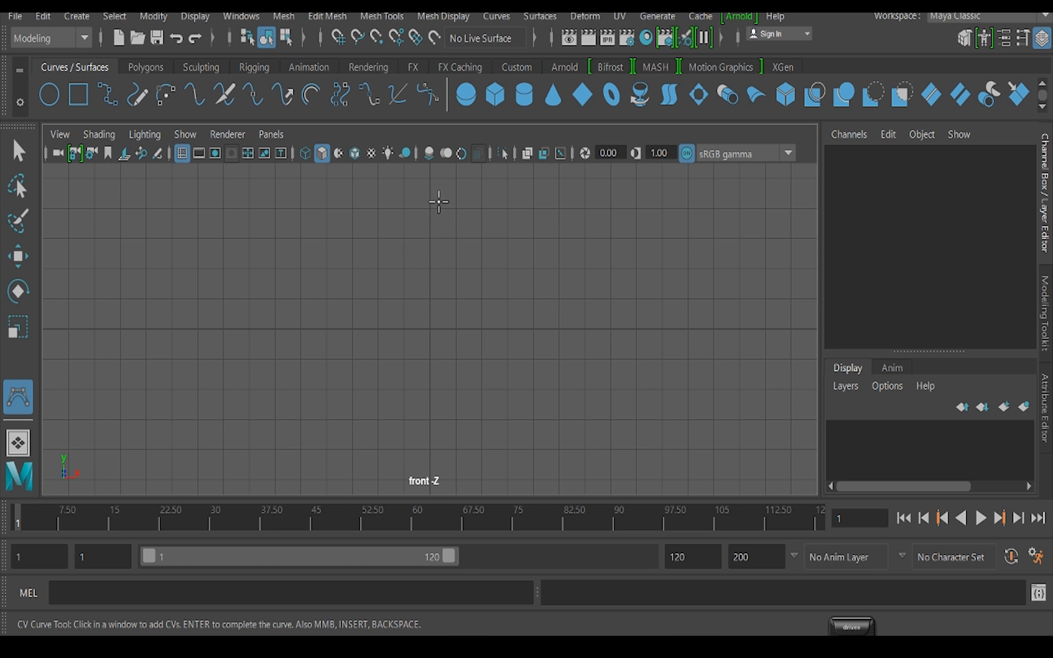
click(497, 16)
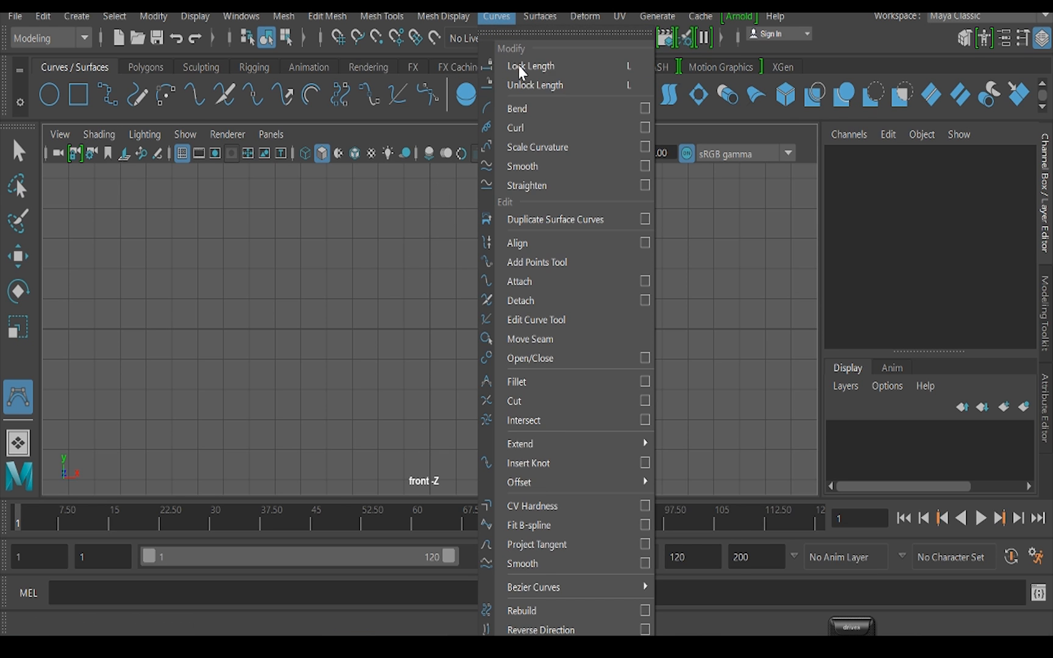
mouse_move(540, 19)
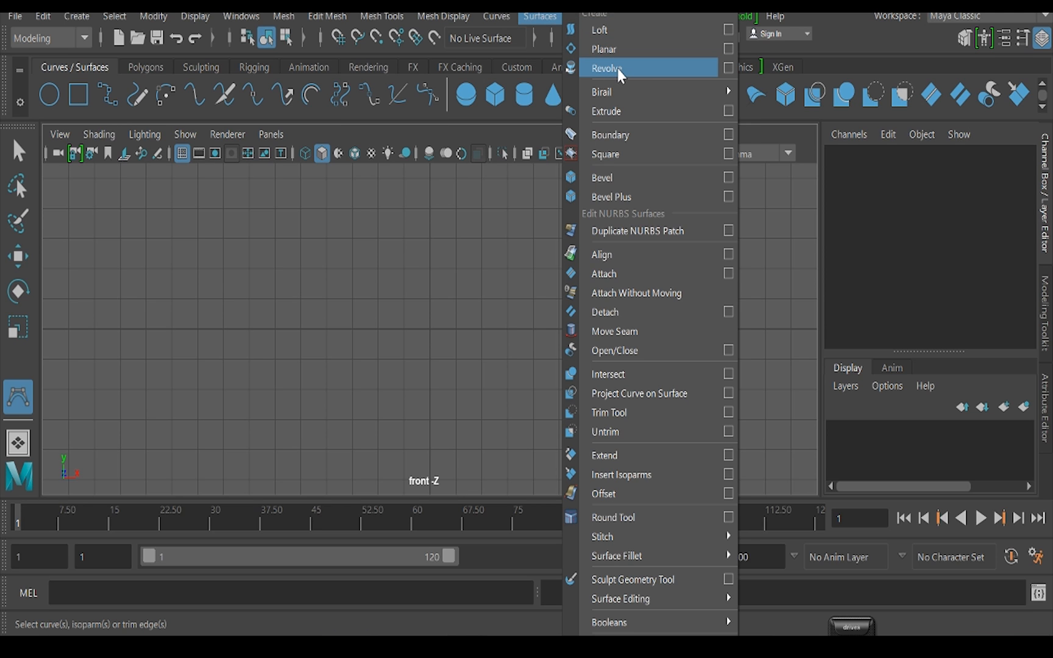
click(390, 286)
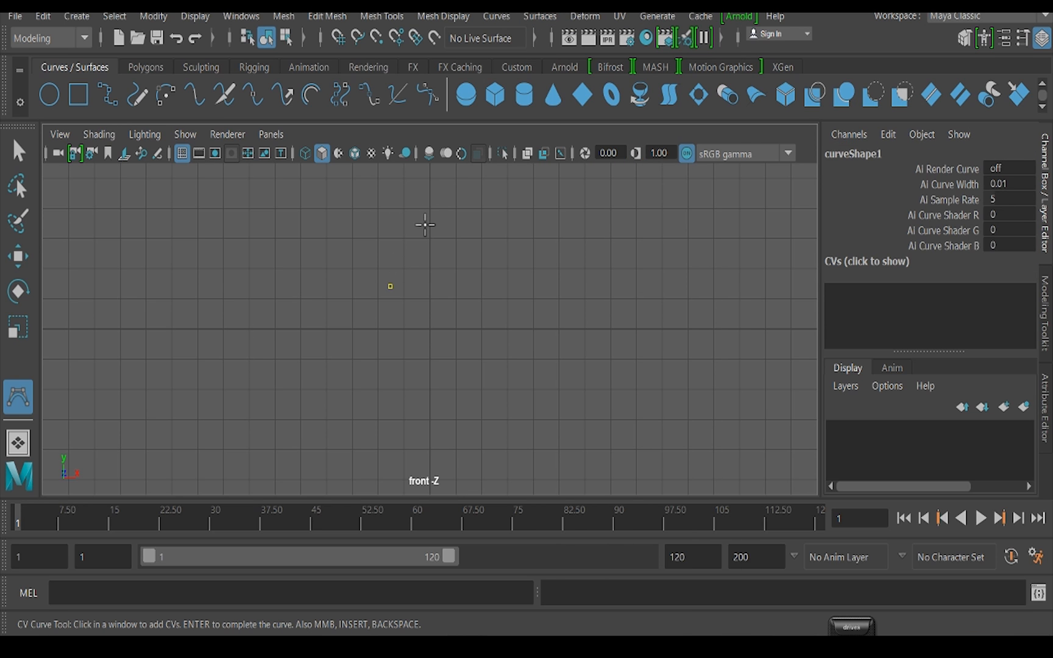
key(ctrl+z)
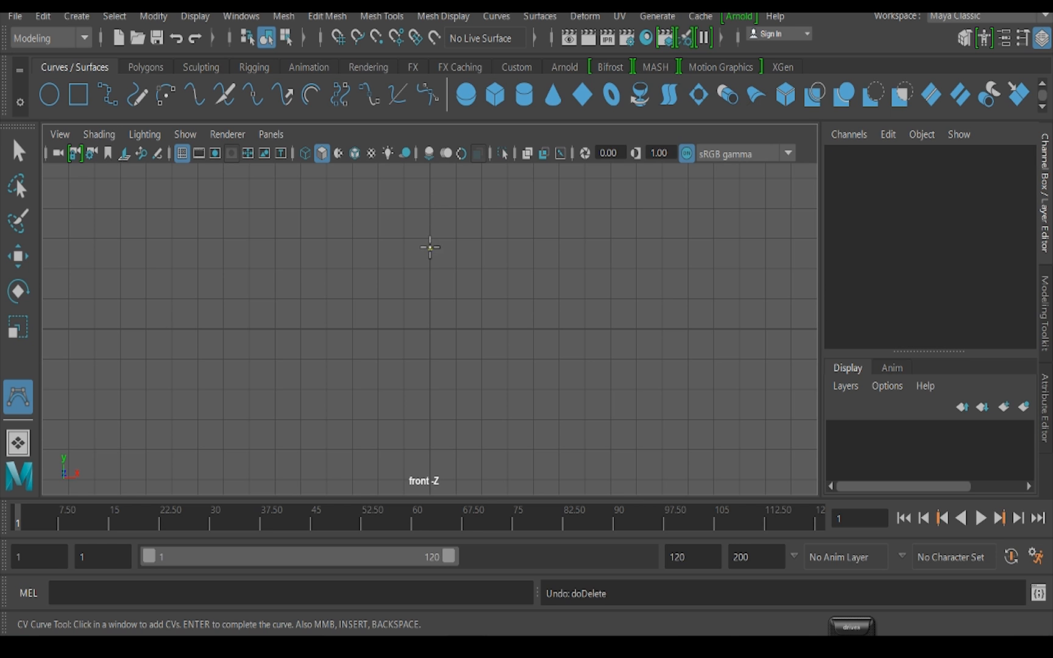
Draw a cubic goblet half-profile with a bowl, rim, stem and base, starting and ending at the vertical centre axis in the front view
click(430, 246)
click(412, 252)
click(399, 240)
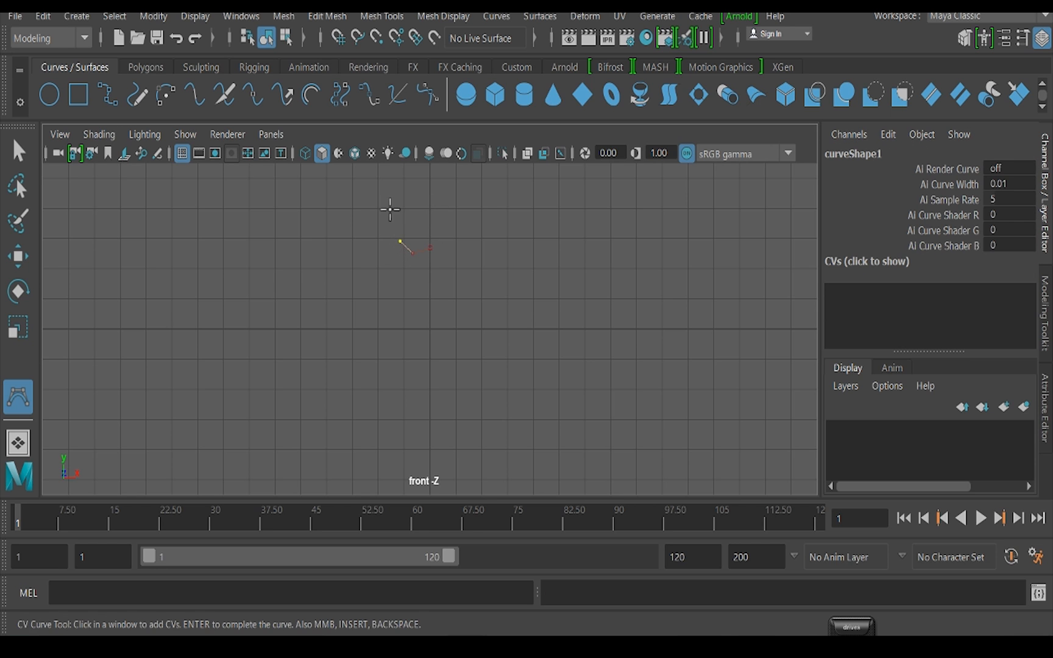
click(390, 208)
click(384, 186)
click(352, 176)
click(333, 197)
click(350, 206)
click(375, 217)
click(385, 251)
click(387, 290)
click(401, 307)
click(416, 315)
click(422, 334)
click(422, 373)
click(419, 400)
click(419, 434)
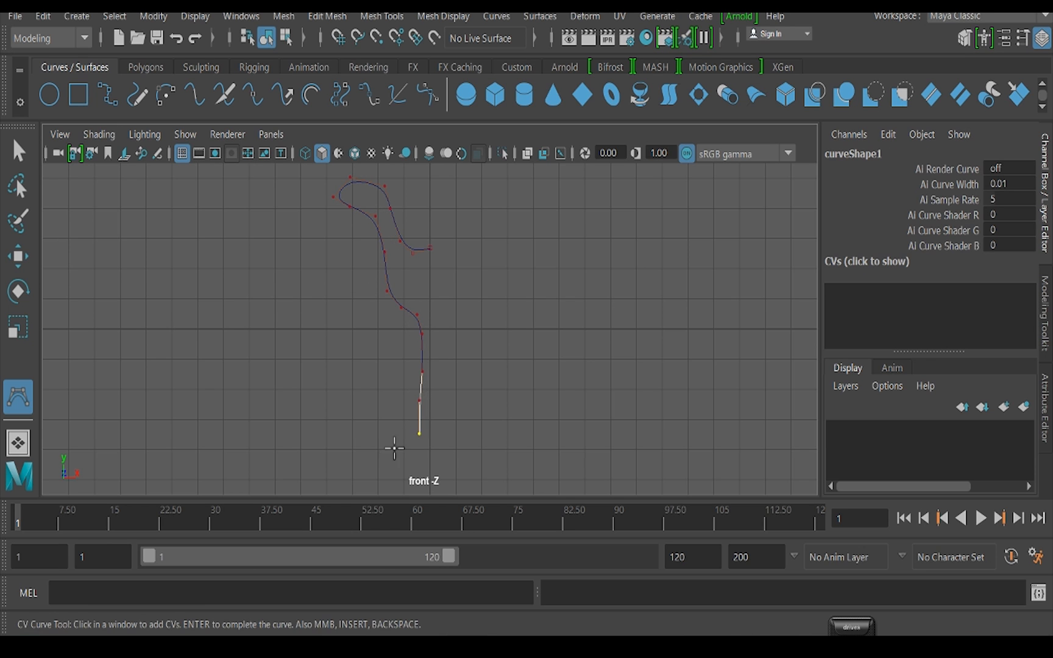
click(391, 454)
click(390, 467)
click(412, 468)
click(18, 255)
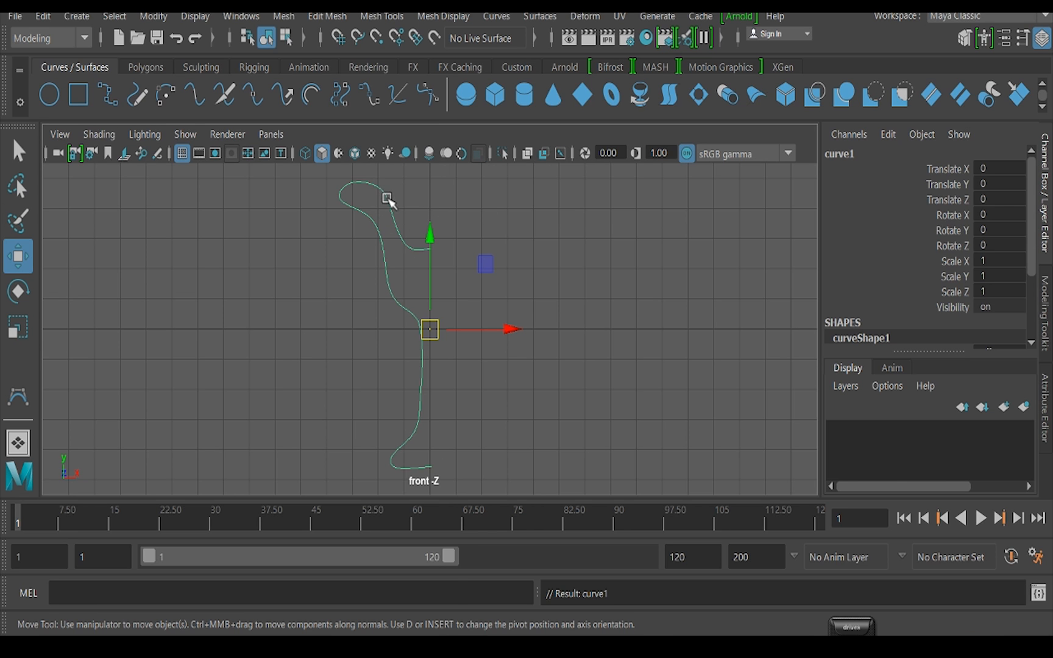
Snap the profile's end control vertices to the vertical centre axis using grid snapping, and return to object selection
right_drag(387, 171, 309, 170)
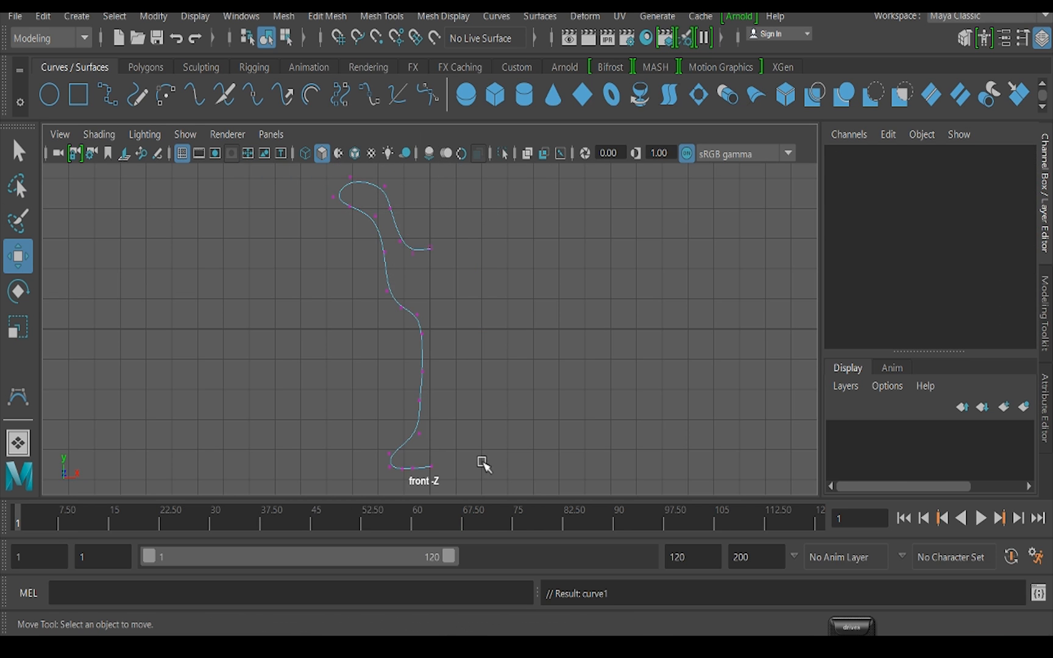
click(337, 38)
drag(443, 217, 432, 252)
drag(444, 449, 433, 486)
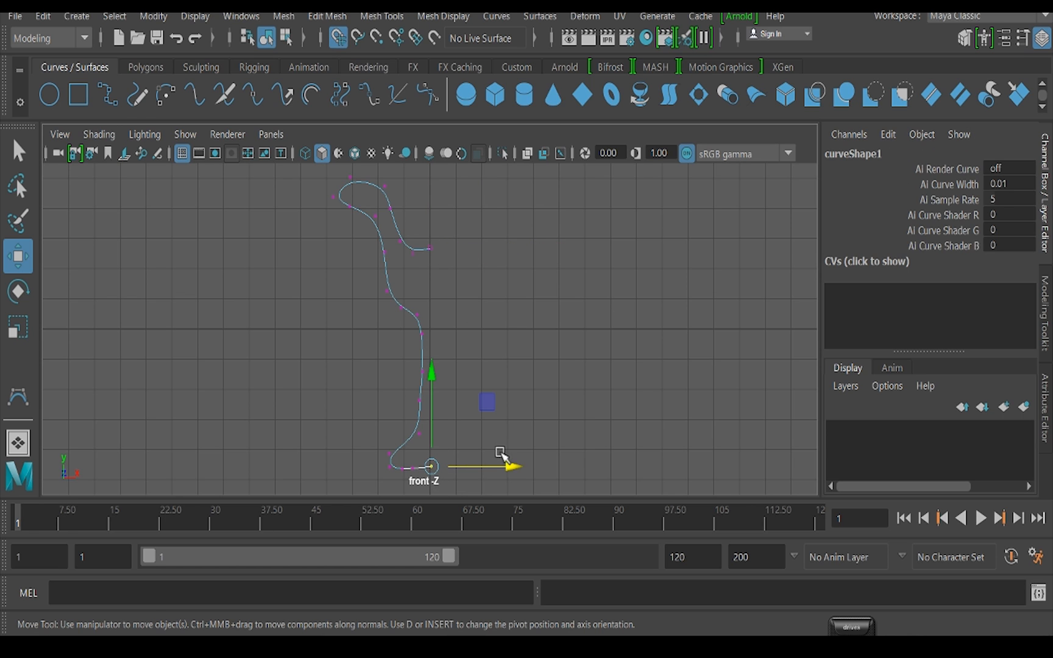
drag(515, 468, 428, 467)
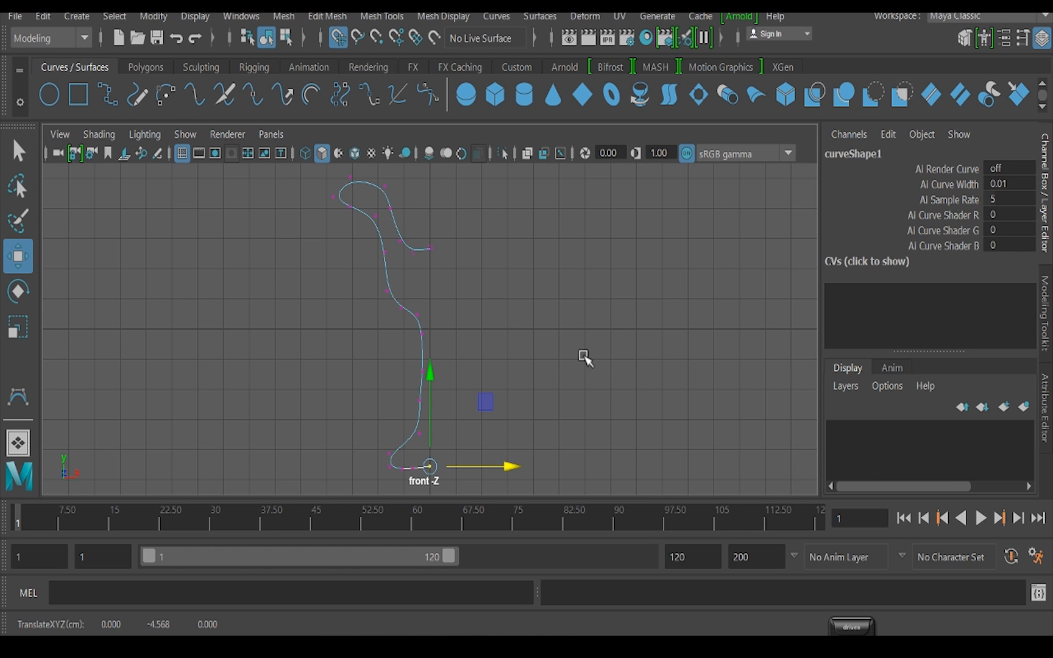
click(269, 39)
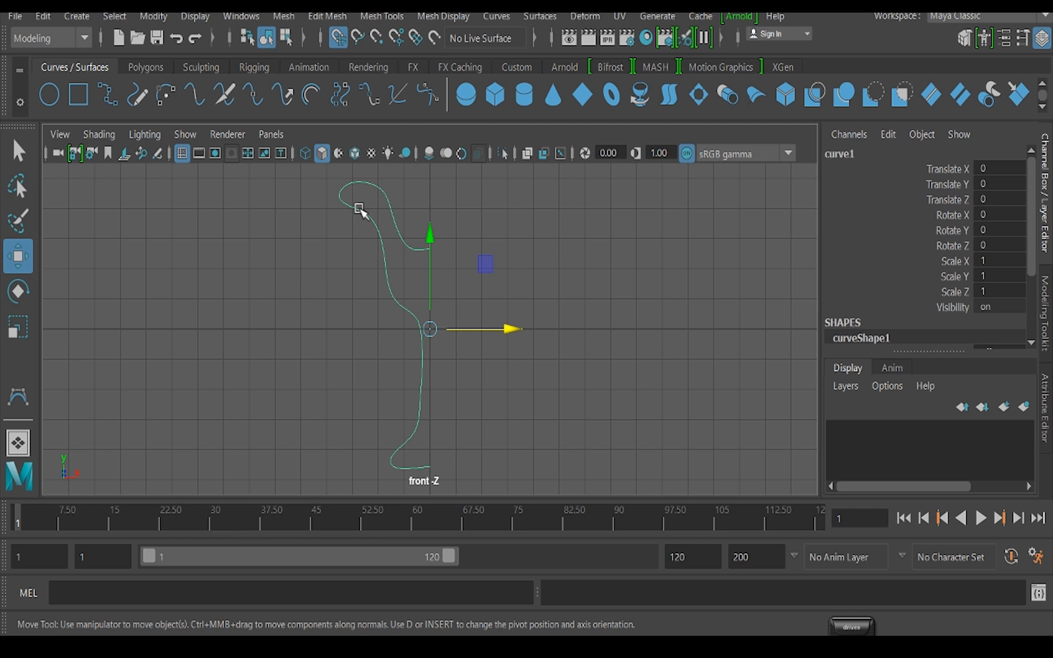
With grid snapping off, move individual control vertices to reshape the goblet's rim and upper bowl
right_drag(357, 172, 258, 172)
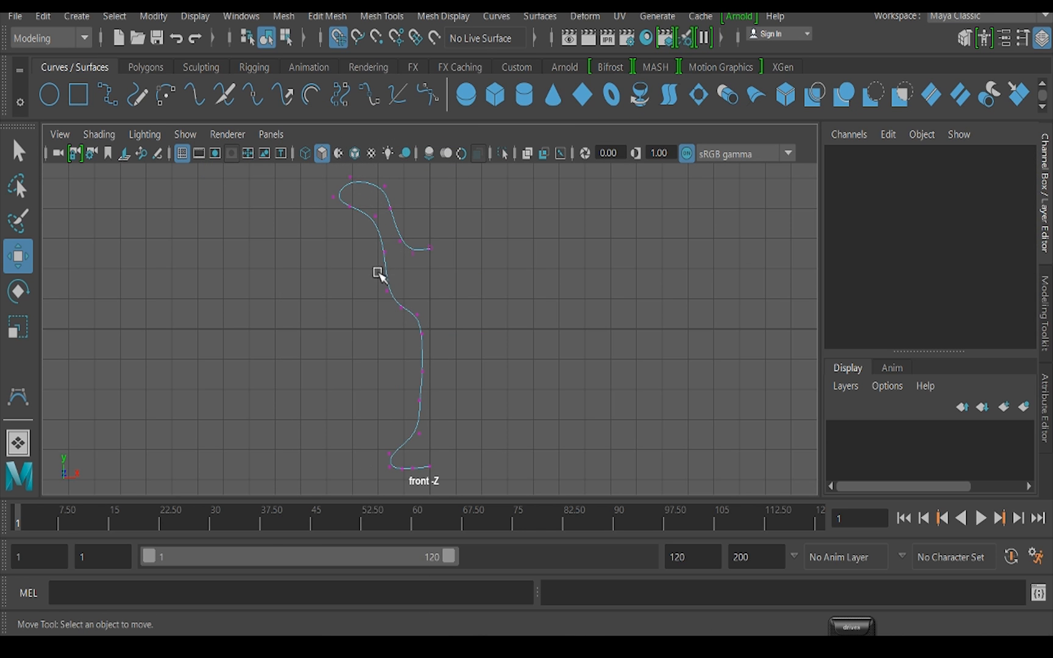
drag(378, 273, 412, 303)
click(337, 38)
scroll(418, 325, up, 5)
click(402, 298)
drag(357, 265, 385, 312)
drag(366, 283, 372, 308)
drag(310, 238, 353, 264)
drag(329, 246, 328, 273)
alt+middle_drag(408, 210, 360, 254)
click(386, 306)
drag(385, 305, 386, 294)
Delete the two control vertices on the inner side of the goblet's rim
drag(403, 211, 458, 297)
click(466, 276)
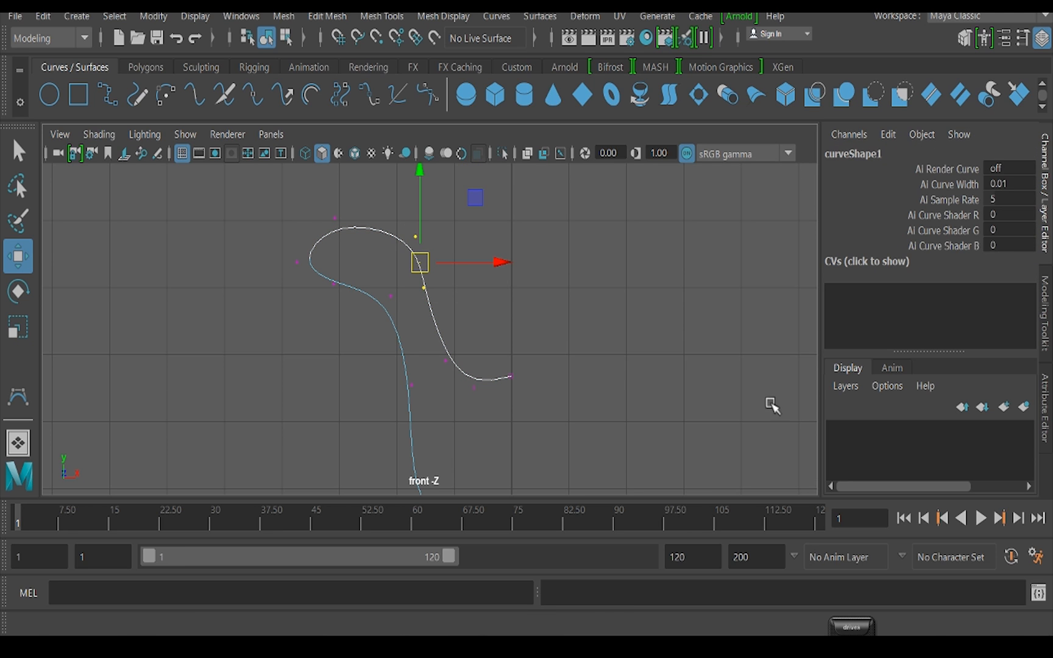
key(Delete)
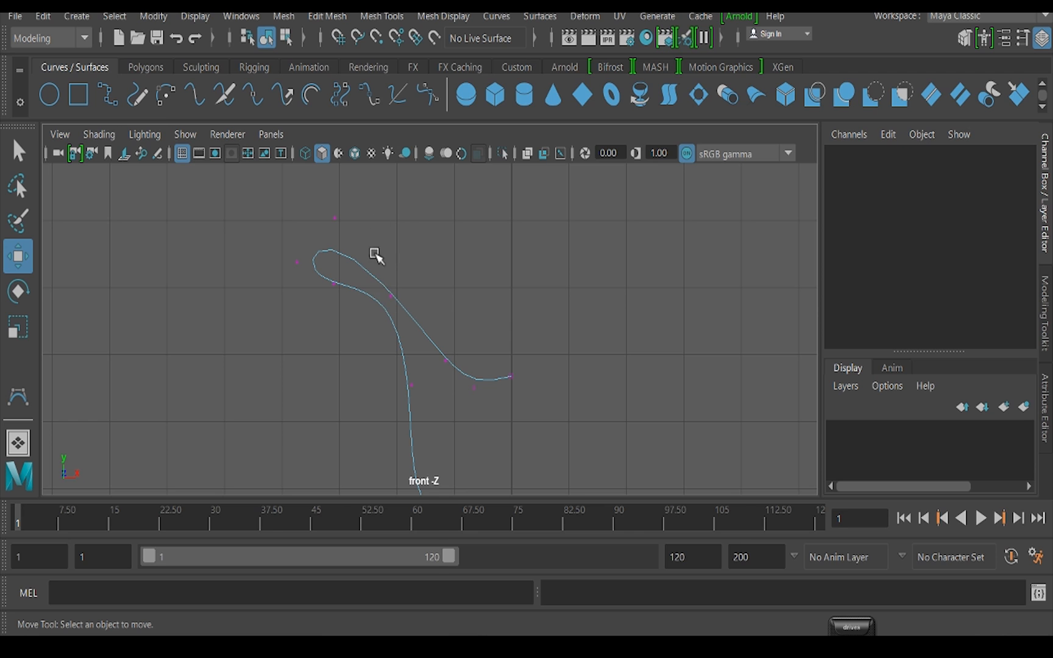
Insert a knot midway along the bowl's inner wall and move the resulting control vertex upward, away from the outer wall
right_drag(367, 271, 362, 118)
click(408, 309)
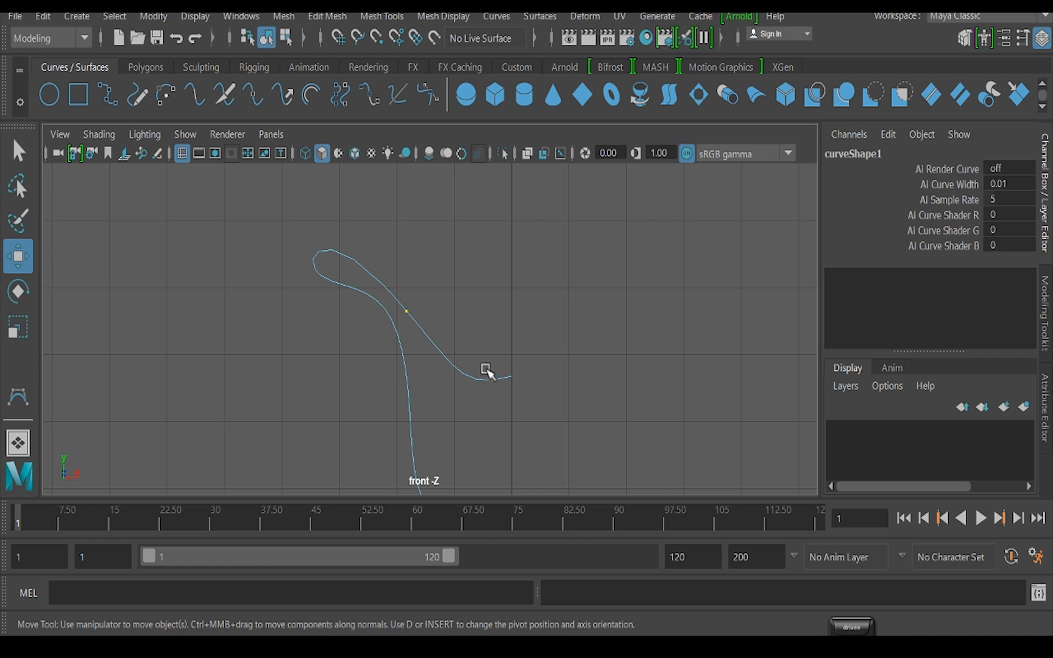
click(496, 17)
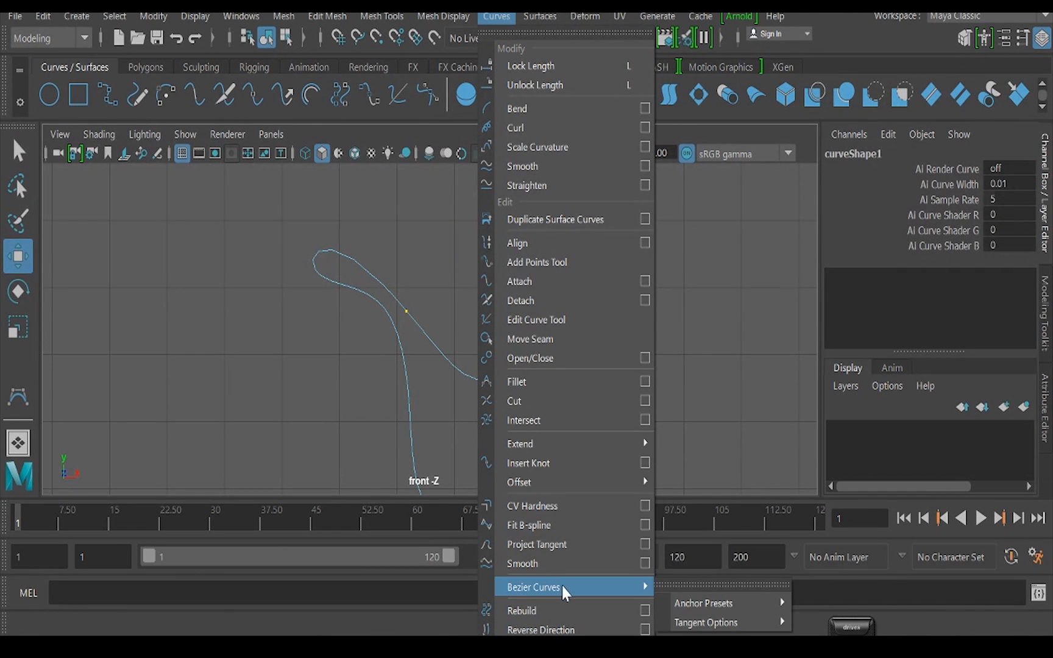
click(545, 464)
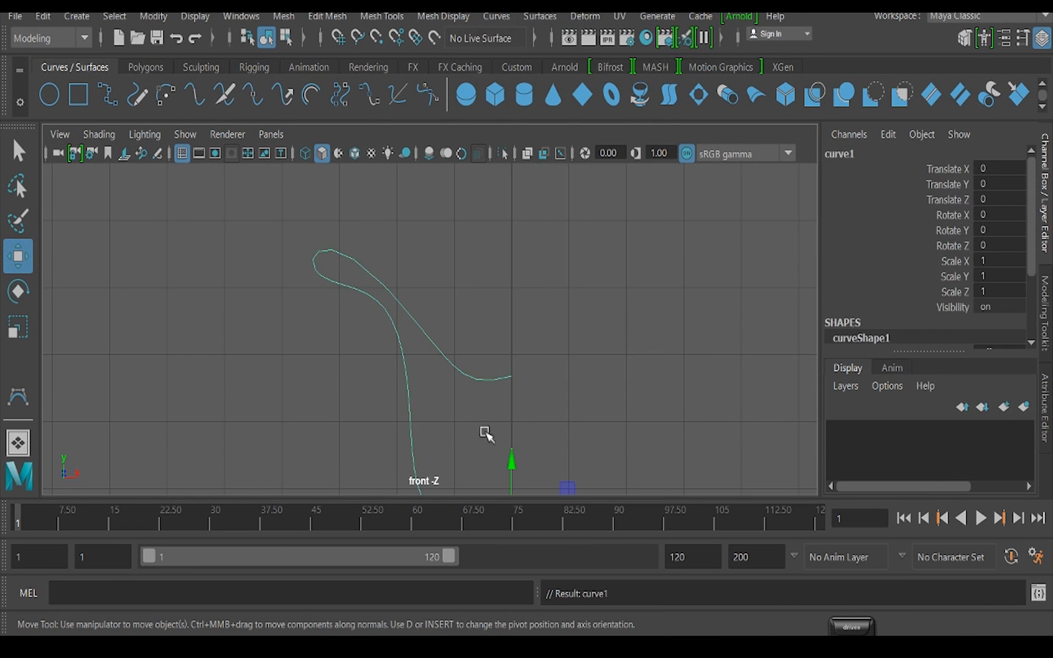
right_drag(404, 307, 290, 168)
click(406, 307)
drag(410, 311, 423, 283)
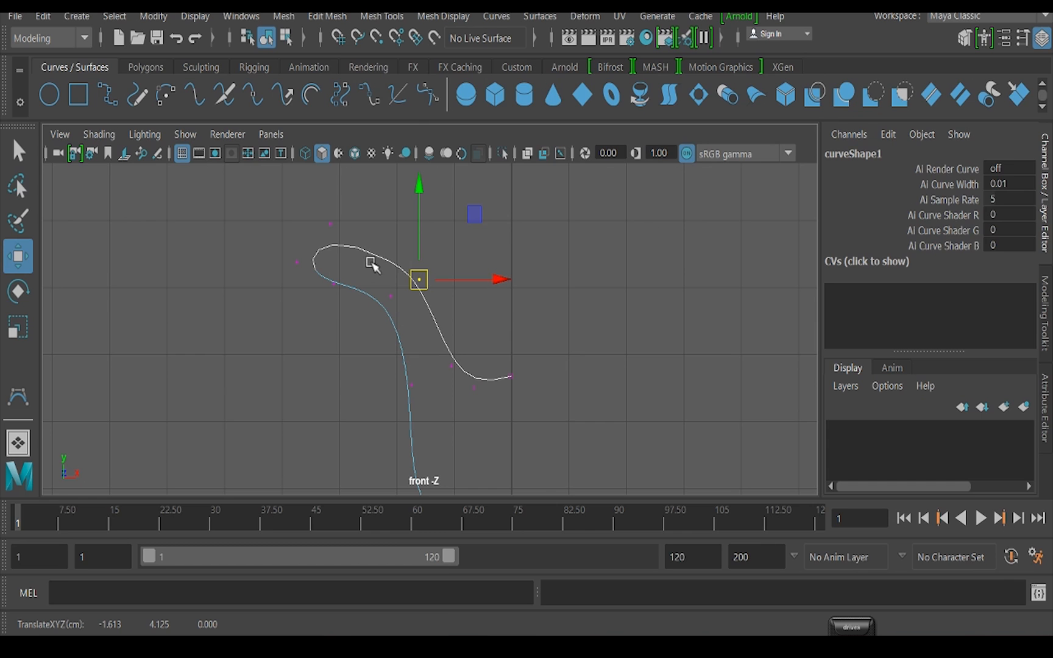
Insert two more knots on the bowl's inner wall, one near the rim and one lower down
right_drag(378, 255, 379, 117)
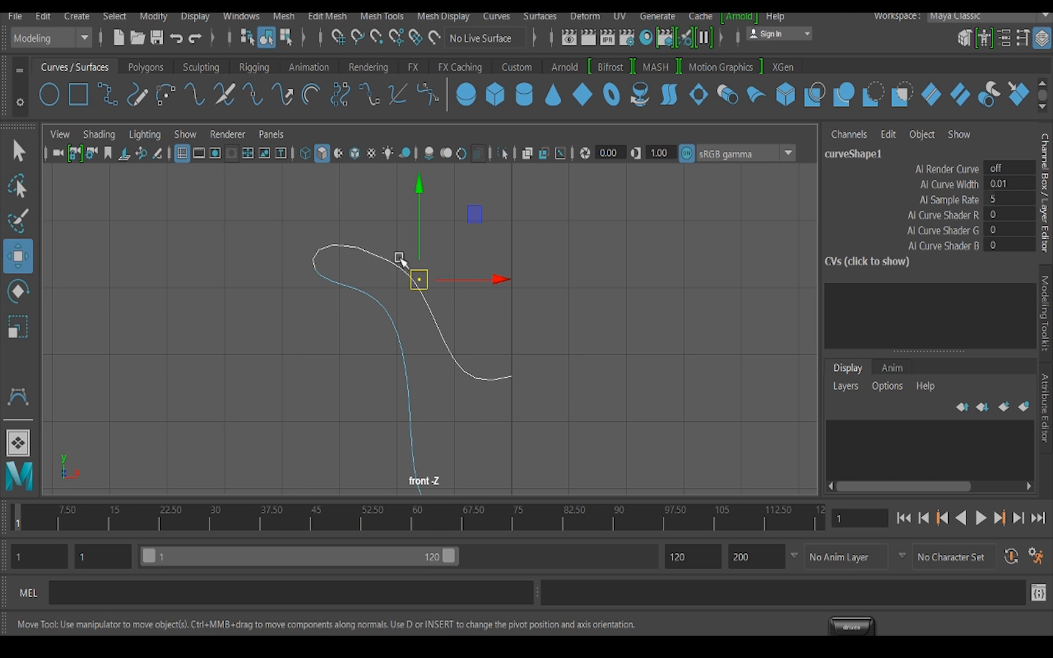
click(377, 255)
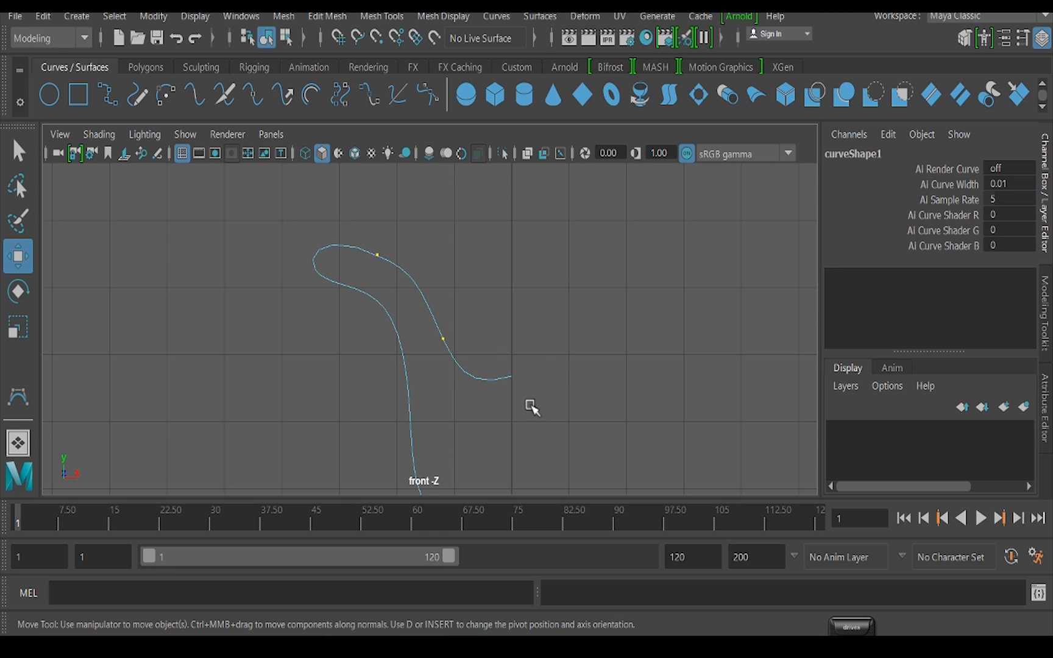
click(502, 19)
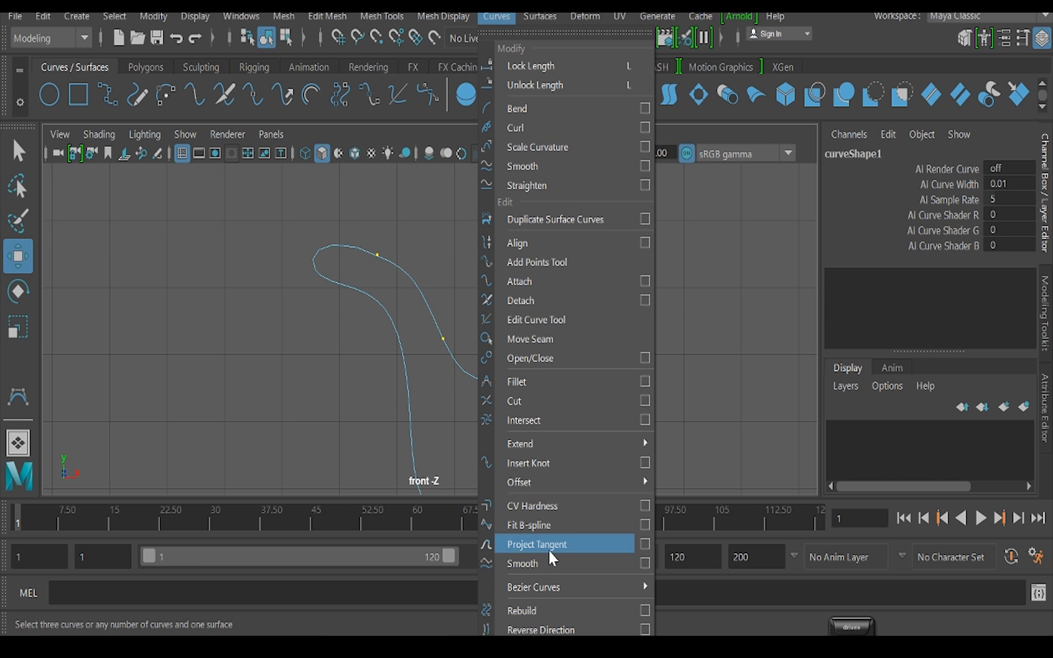
click(536, 461)
Move the inner wall's control vertices so that it follows the outer wall of the bowl more closely
right_click(403, 277)
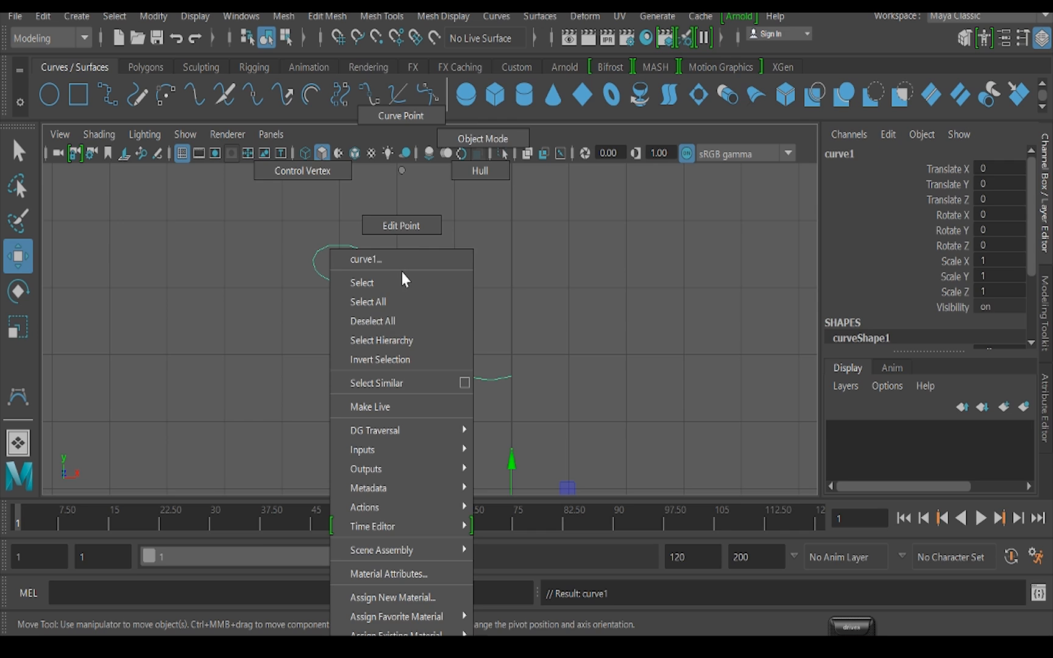
click(308, 171)
click(392, 264)
drag(393, 263, 365, 250)
click(429, 319)
mouse_move(433, 322)
mouse_down()
mouse_move(445, 326)
mouse_move(421, 332)
mouse_up()
click(459, 373)
drag(460, 373, 440, 472)
Lower the control vertices at the bowl's inner bottom into a rounded floor and adjust the end vertex on the centre axis
drag(466, 316, 515, 393)
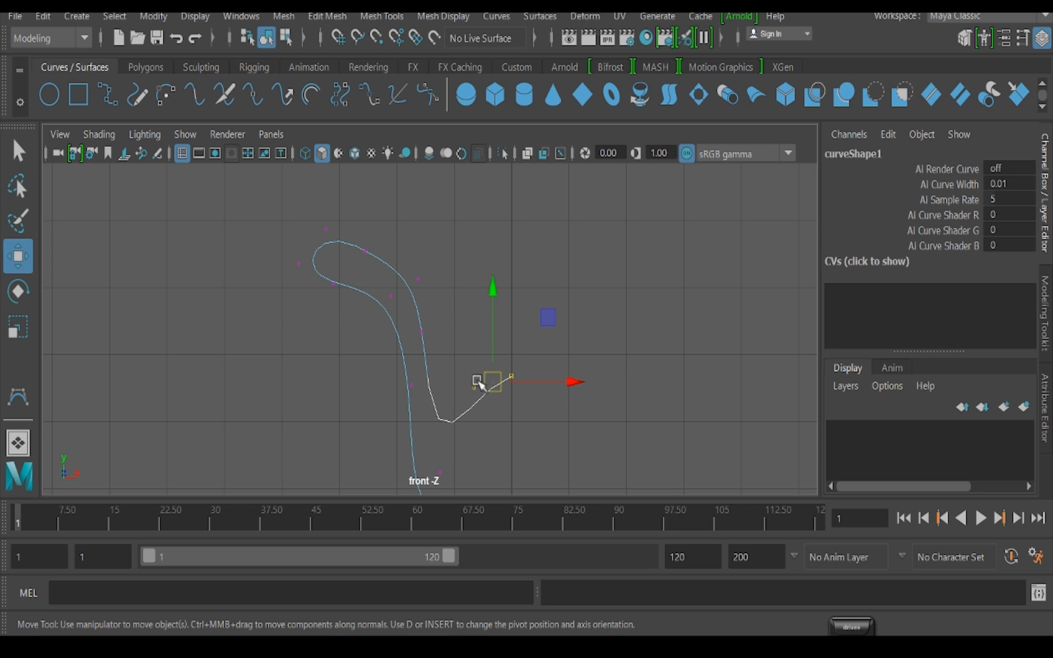
alt+middle_drag(478, 383, 459, 283)
drag(486, 189, 492, 311)
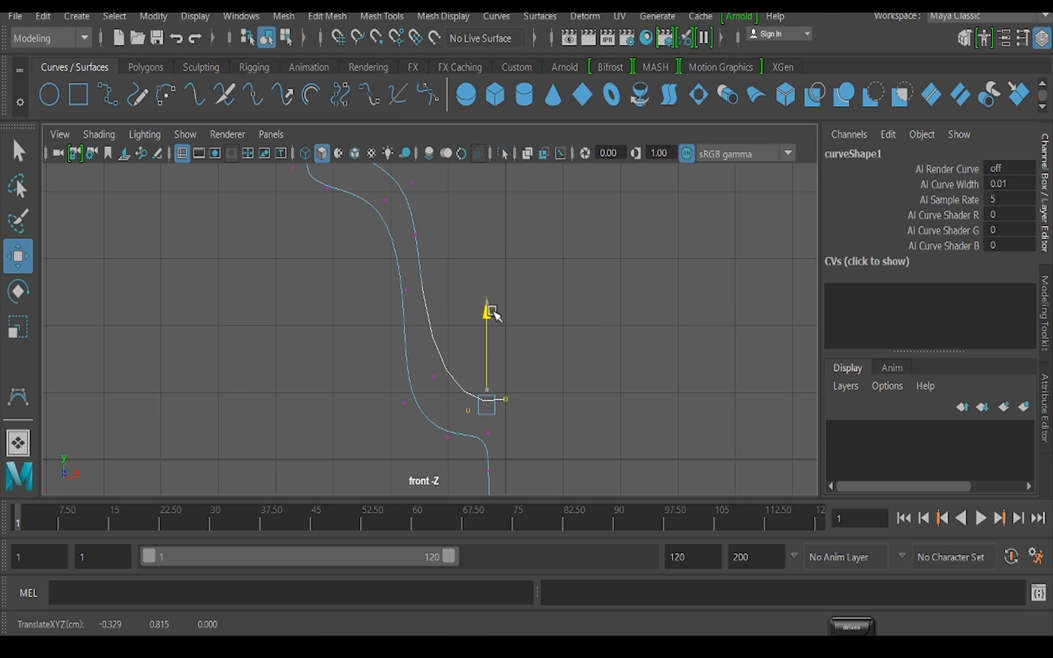
drag(442, 395, 437, 421)
drag(492, 364, 531, 413)
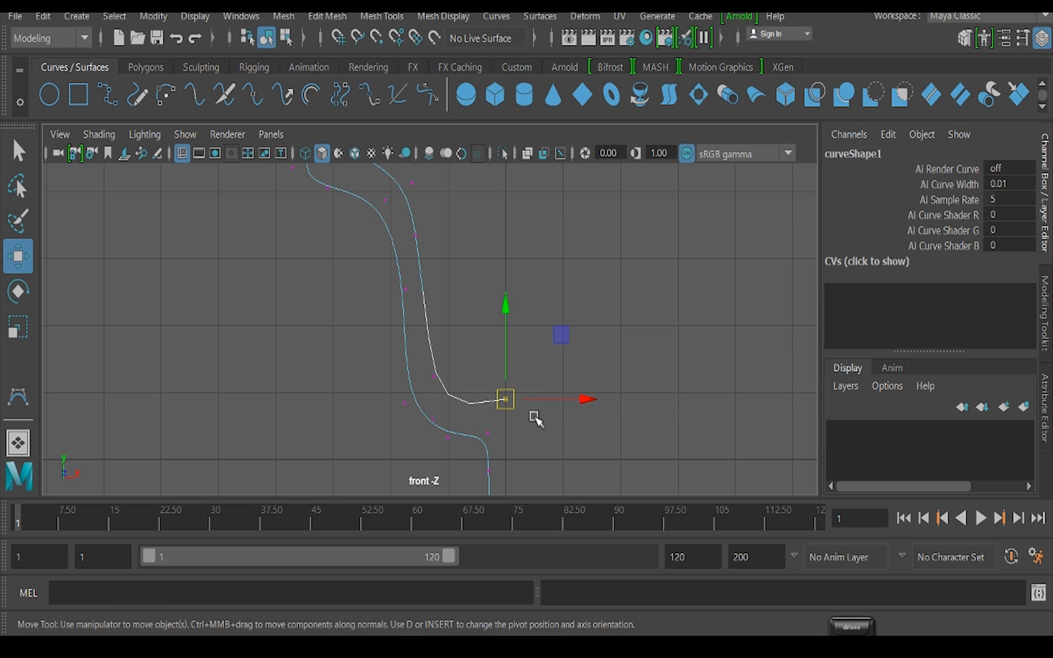
drag(509, 303, 513, 305)
Move the control vertices around the rim lower and inward to make the lip thinner and rounder
alt+middle_drag(438, 318, 478, 433)
drag(387, 243, 437, 288)
drag(398, 272, 402, 302)
drag(340, 226, 373, 257)
drag(233, 206, 372, 314)
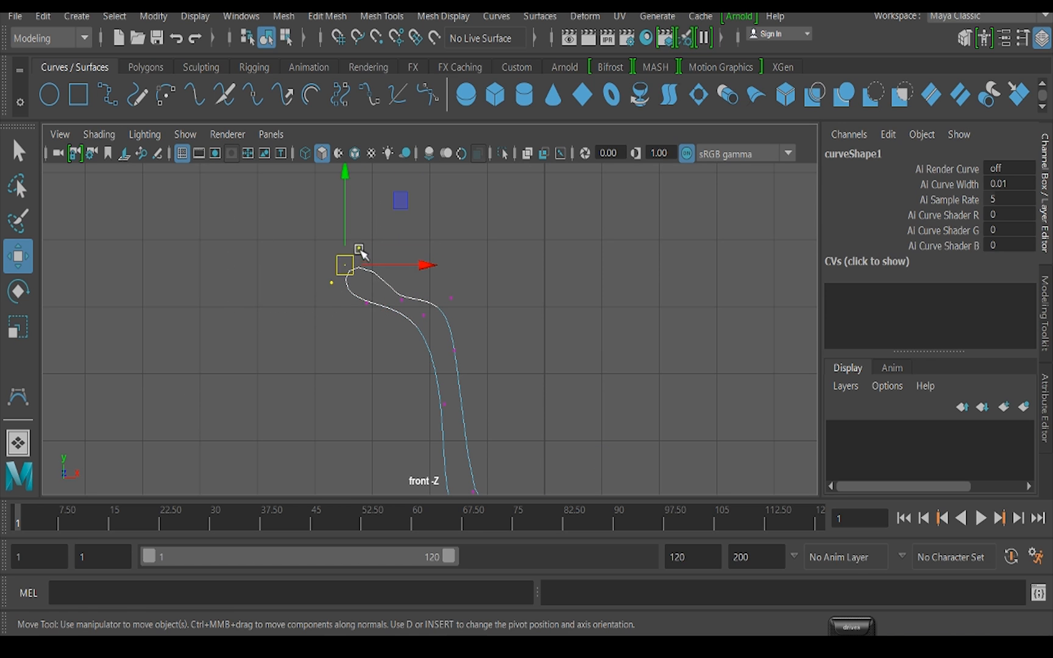
drag(345, 265, 395, 276)
click(364, 353)
click(404, 300)
Try moving a control vertex on the goblet's lower stem
alt+middle_drag(525, 382, 481, 281)
scroll(512, 359, down, 5)
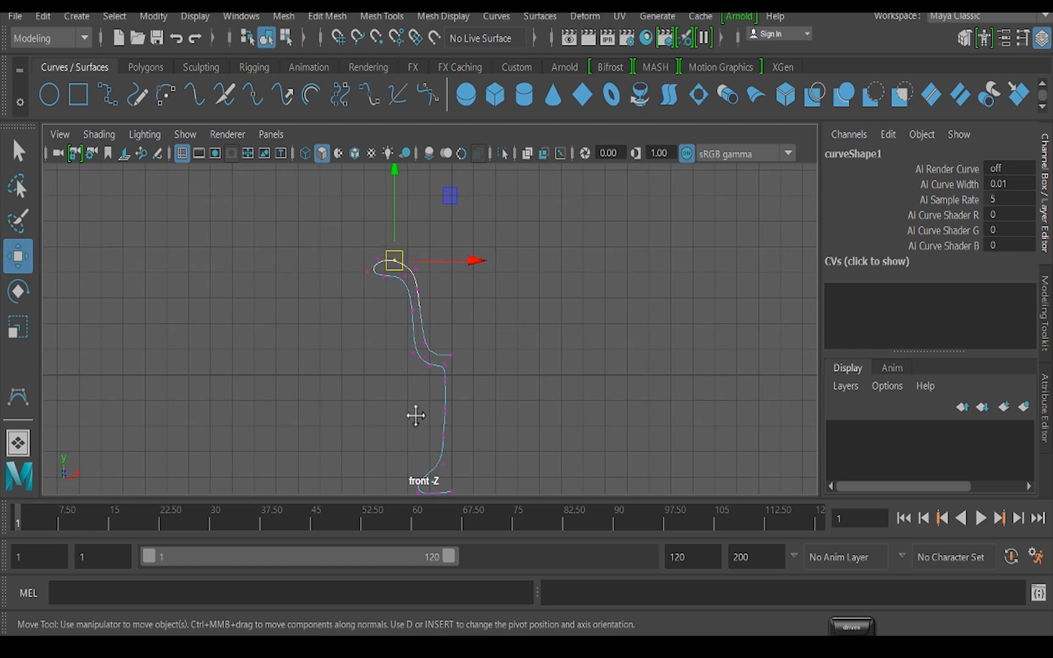
alt+middle_drag(416, 416, 393, 259)
scroll(402, 281, up, 1)
scroll(383, 336, up, 5)
alt+middle_drag(371, 323, 463, 489)
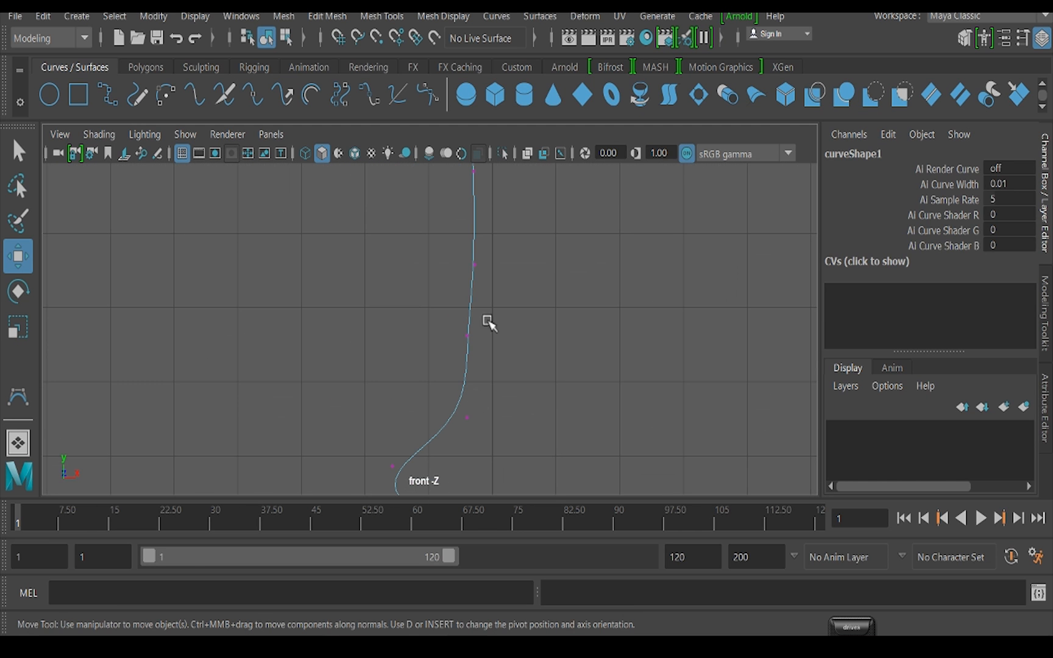
drag(435, 294, 456, 279)
key(ctrl+z)
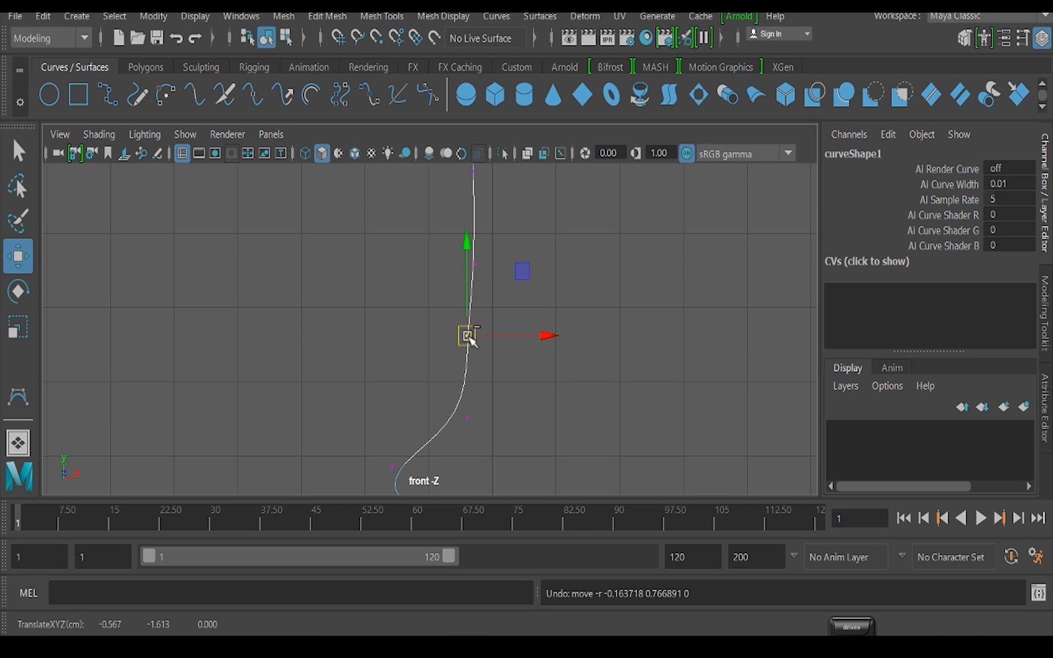
Insert three knots close together on the lower stem of the profile
right_drag(469, 366, 459, 117)
click(473, 278)
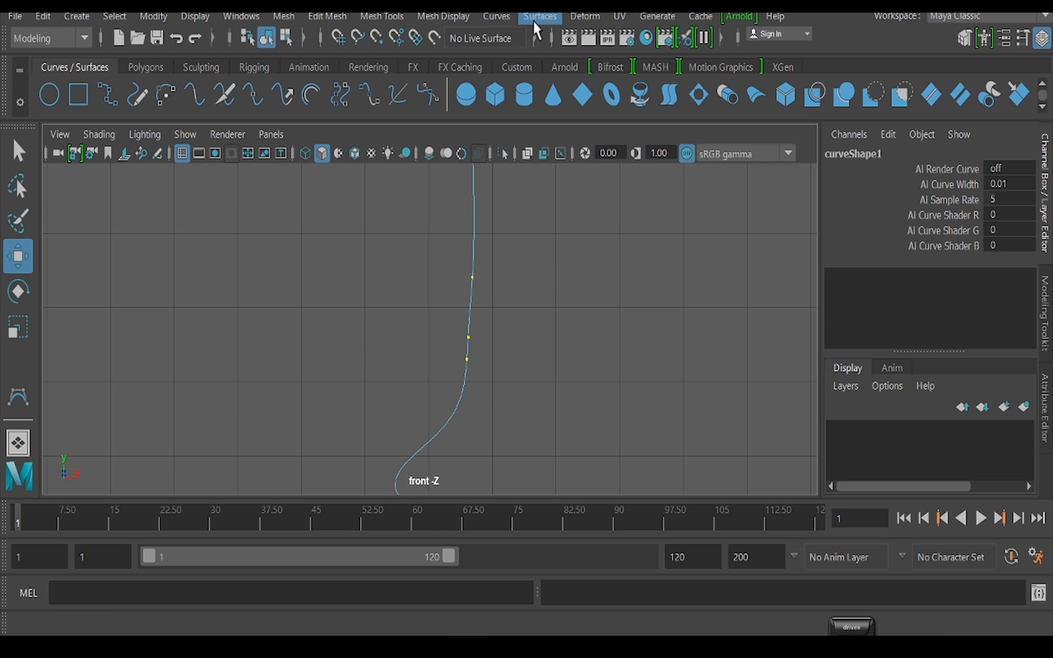
click(499, 16)
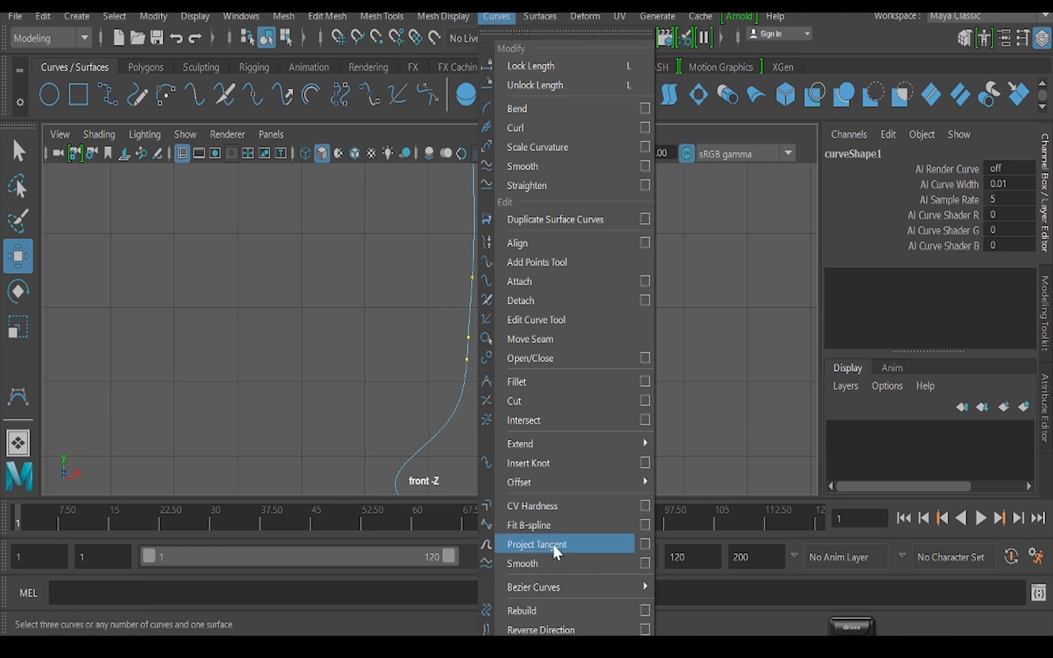
click(537, 464)
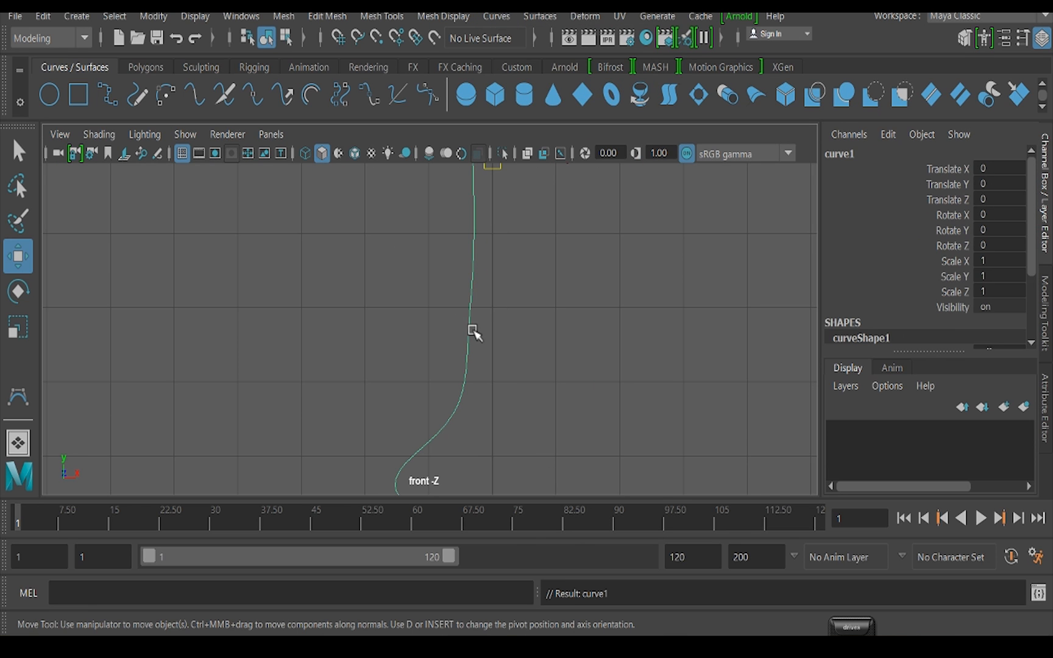
Move the new stem control vertices to form a protruding knob, and pull those below it inward to slim the stem
right_drag(405, 247, 358, 170)
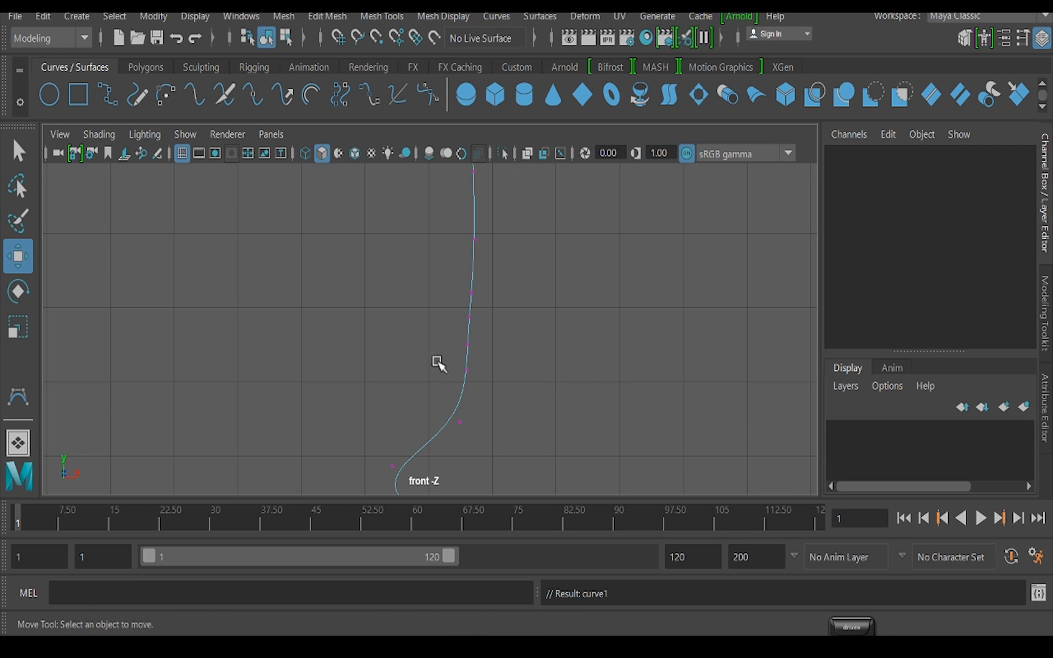
drag(437, 305, 471, 326)
drag(552, 322, 525, 322)
click(467, 344)
drag(468, 343, 486, 441)
drag(462, 424, 475, 439)
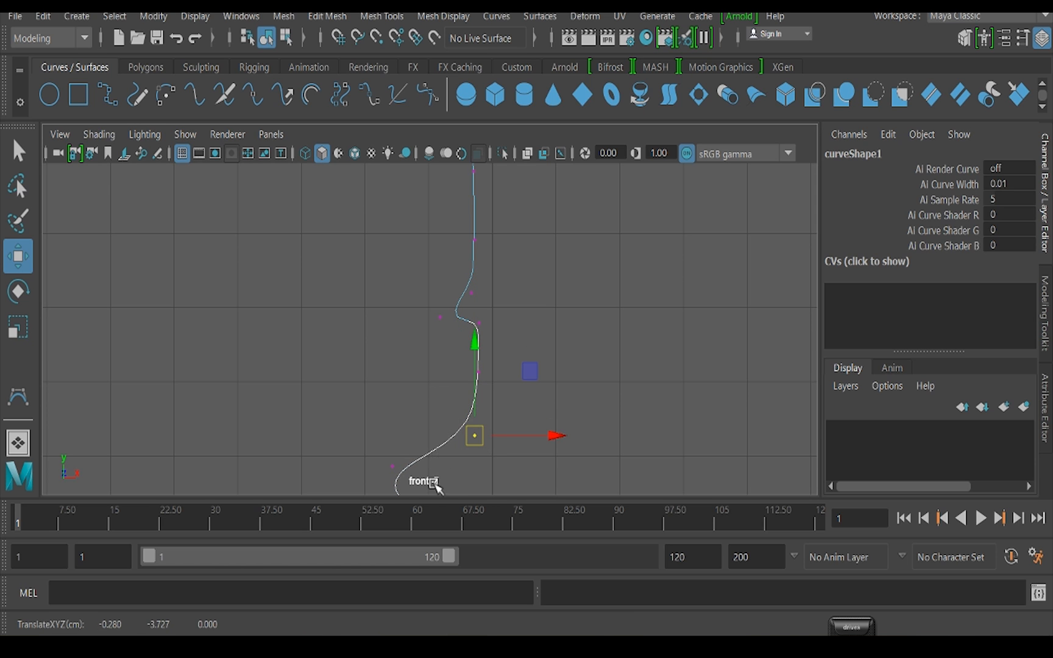
Nudge the base's end vertex slightly down along the axis and lower the control vertex at the base's upper outer edge
alt+middle_drag(437, 484, 430, 332)
drag(483, 326, 498, 362)
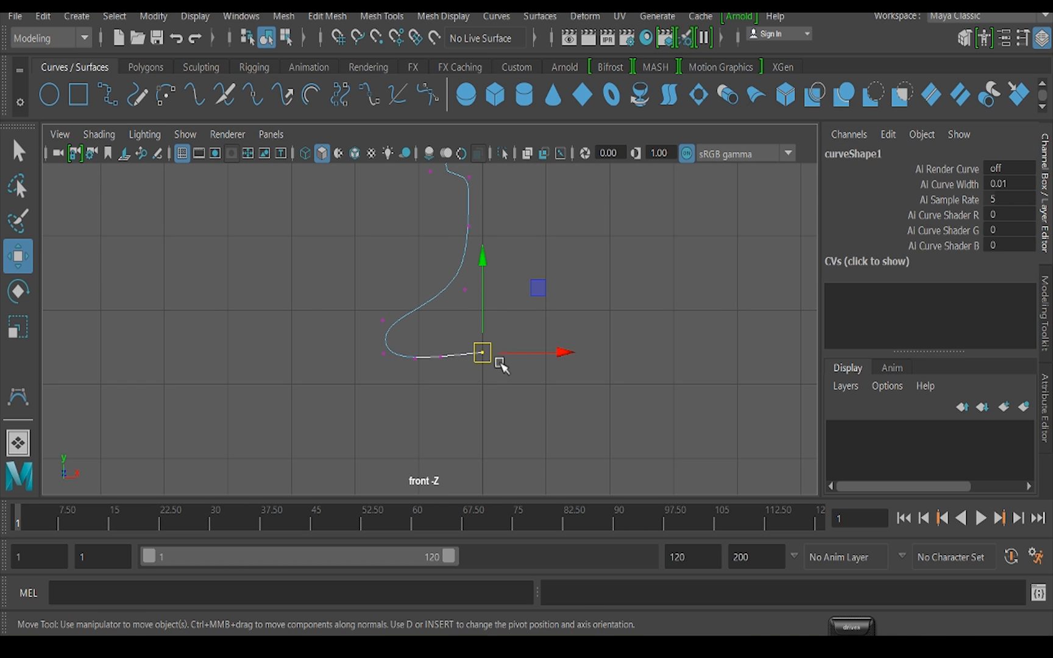
mouse_move(489, 252)
mouse_down()
mouse_move(490, 262)
mouse_move(490, 253)
mouse_up()
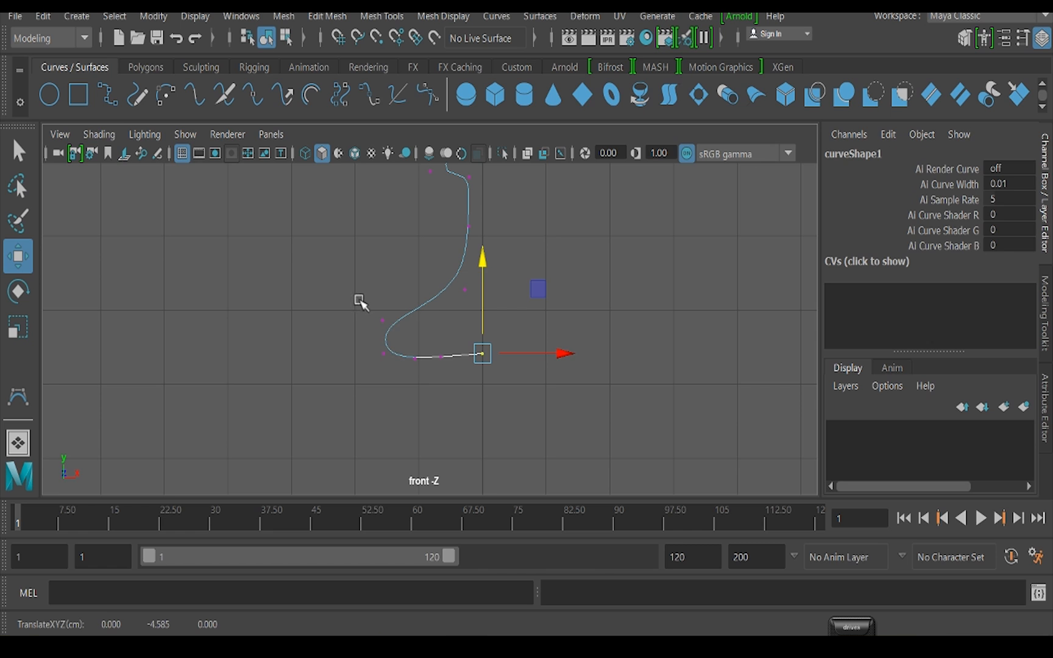
drag(359, 301, 406, 336)
drag(388, 228, 384, 245)
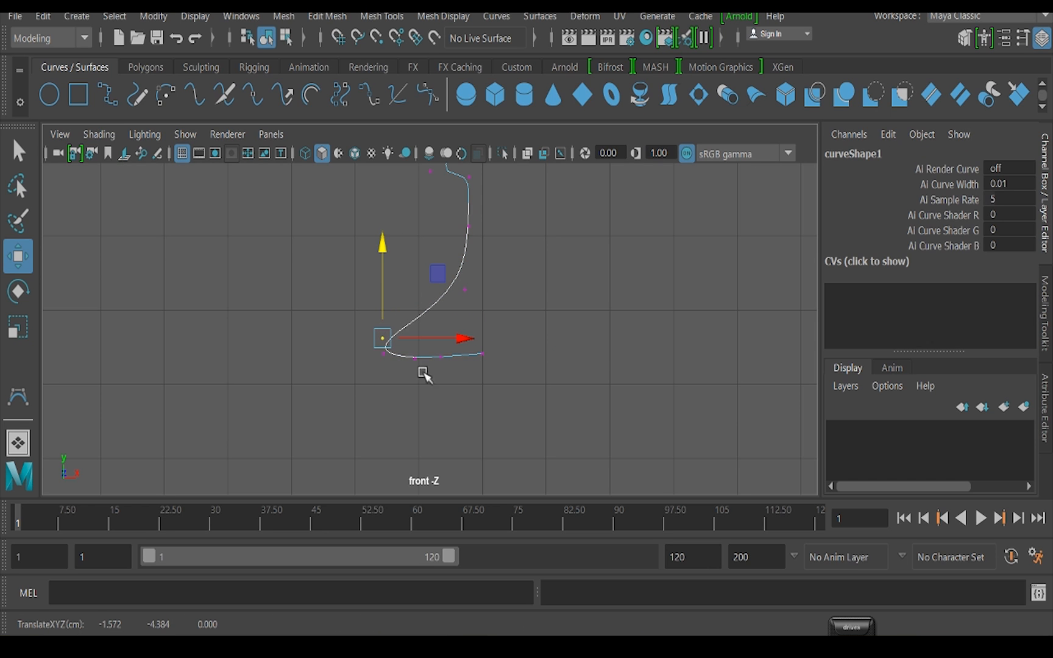
Flatten the underside of the base by scaling its bottom row of control vertices to 0 in Y
drag(390, 381, 464, 344)
drag(345, 385, 536, 358)
key(r)
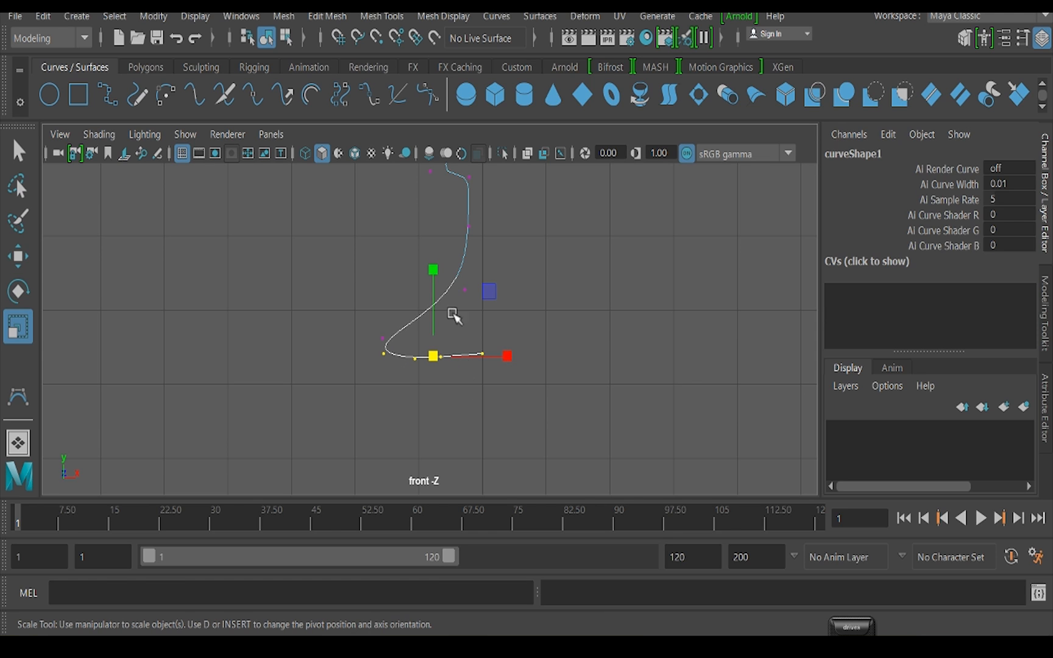
drag(433, 268, 443, 407)
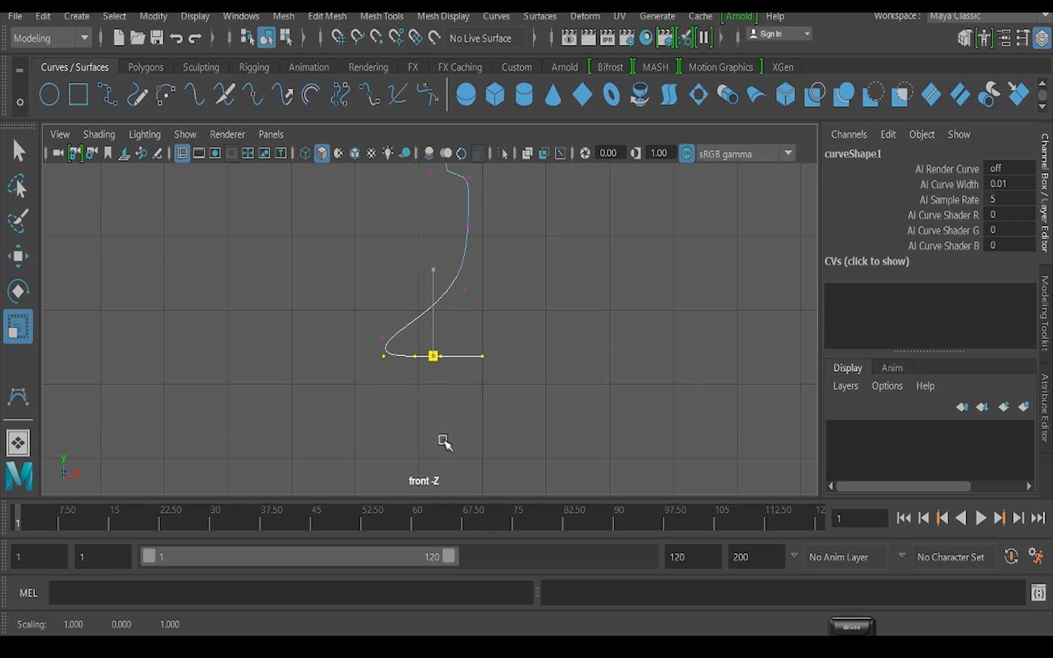
drag(447, 500, 451, 488)
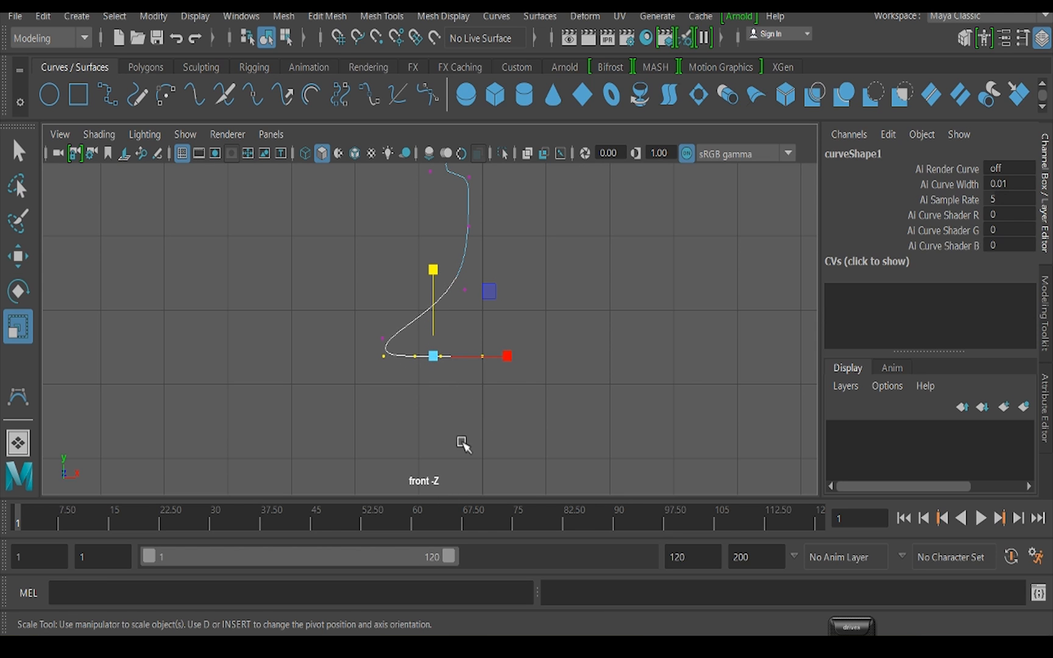
Return to object selection and revolve the finished profile curve into a full goblet surface
scroll(461, 347, down, 5)
alt+middle_drag(455, 271, 426, 387)
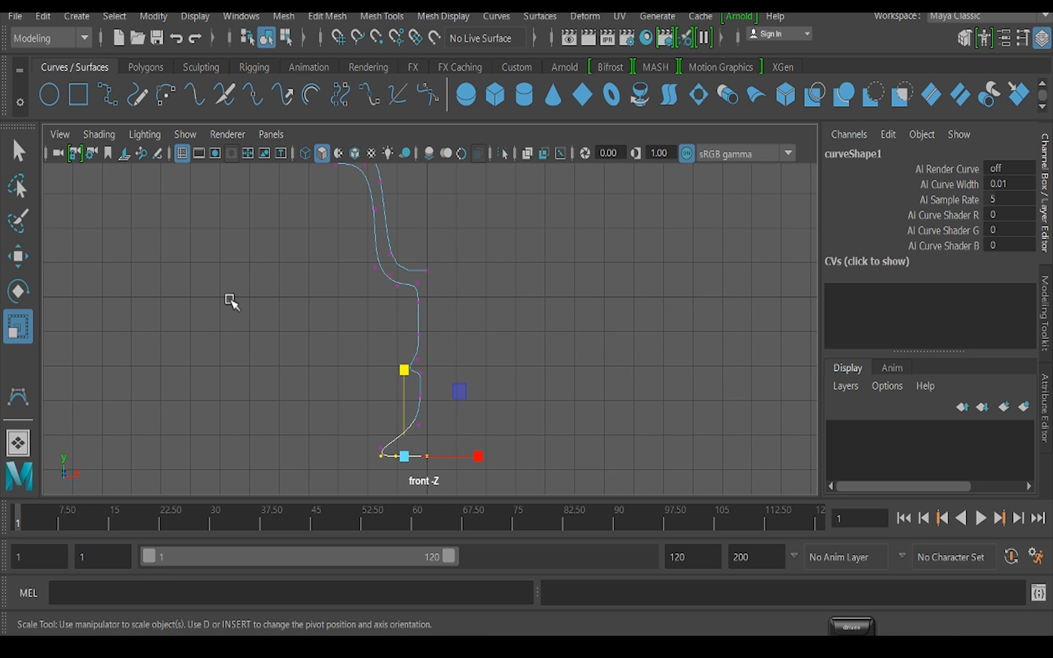
click(18, 256)
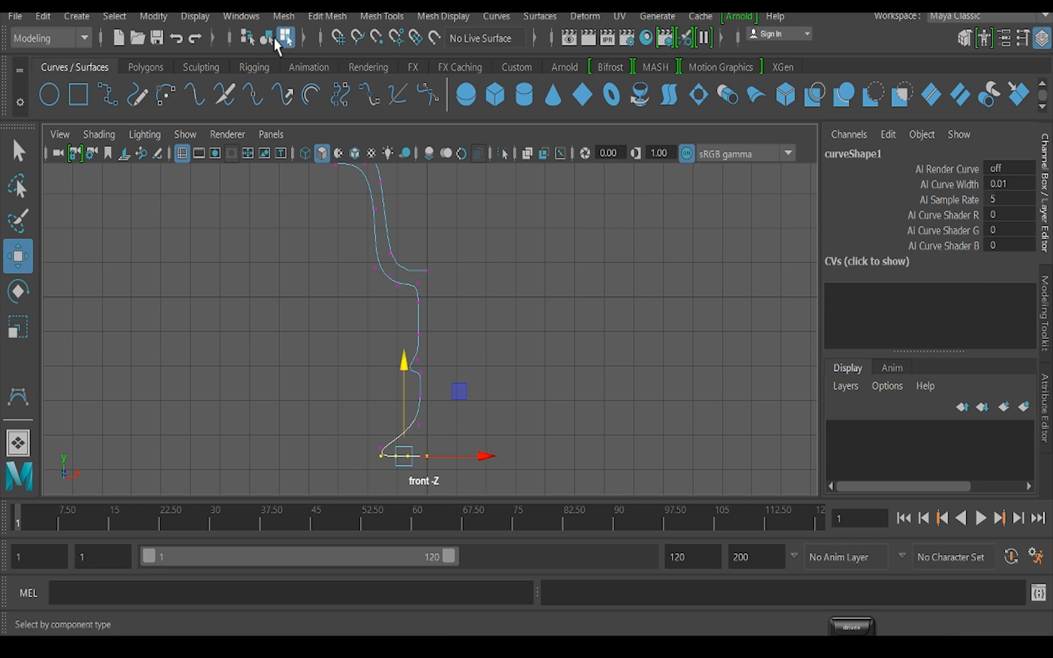
click(267, 38)
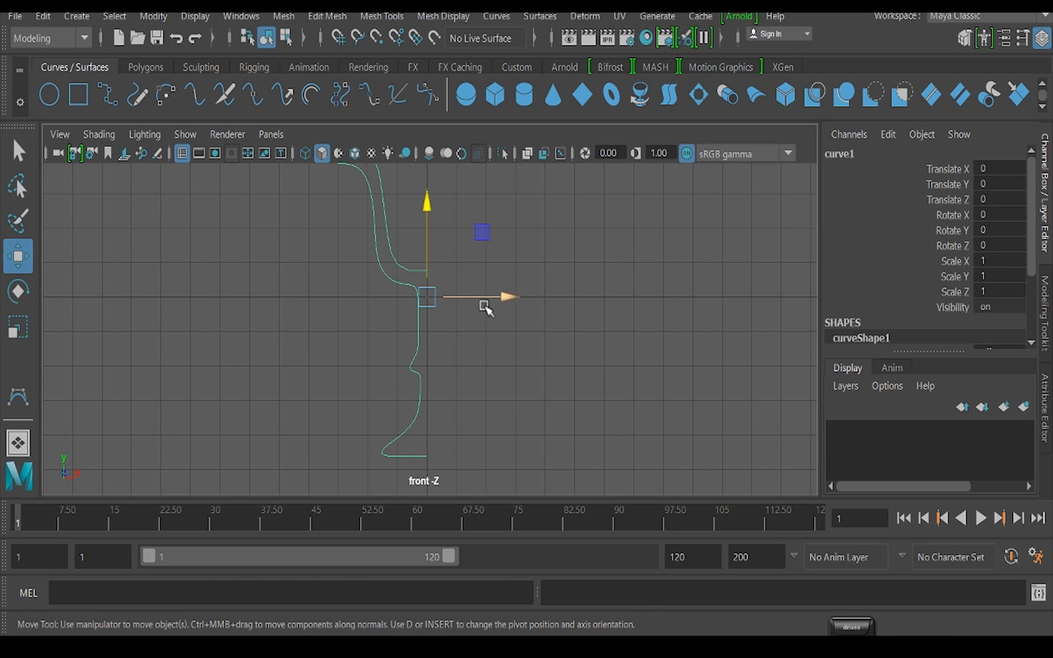
click(497, 17)
mouse_move(540, 16)
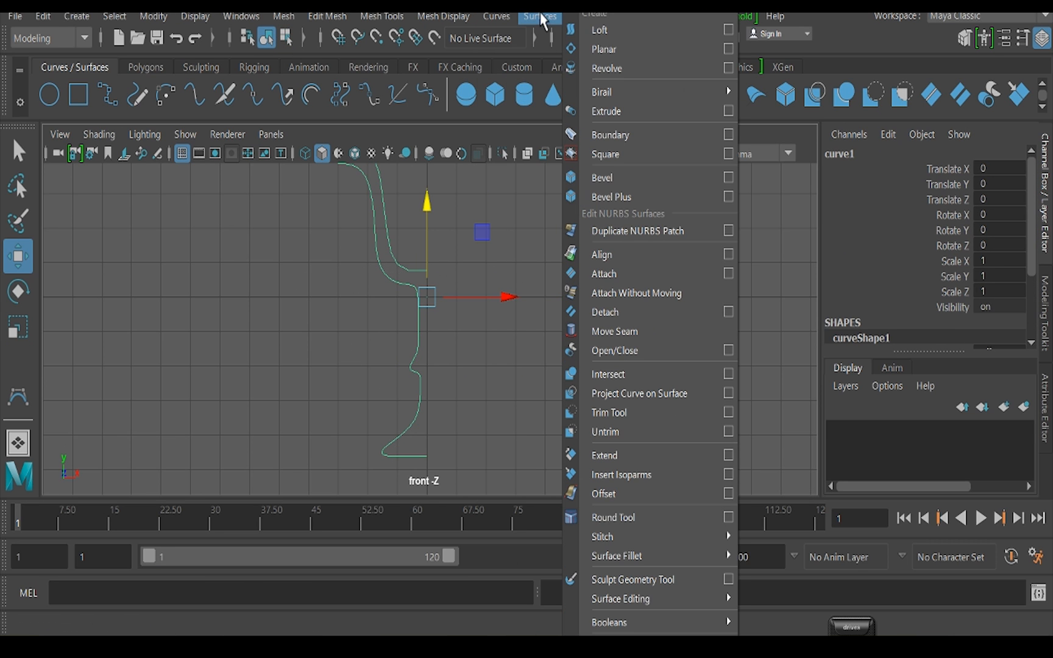
click(611, 68)
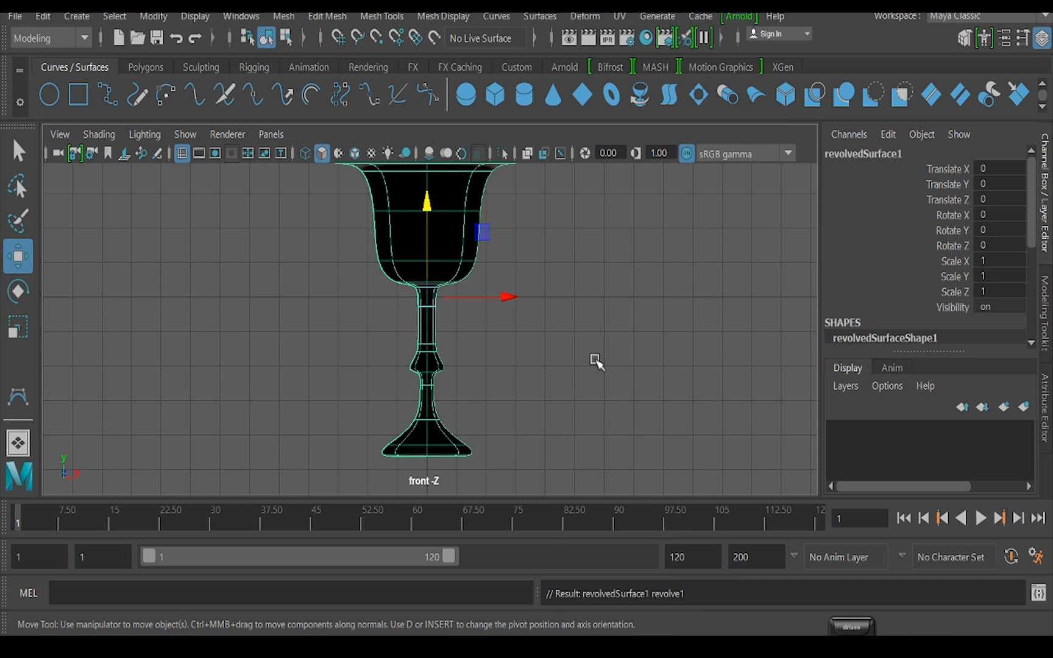
Examine the revolved goblet in the perspective view, looking closely at its bowl and stem from several angles
key(space)
key(space)
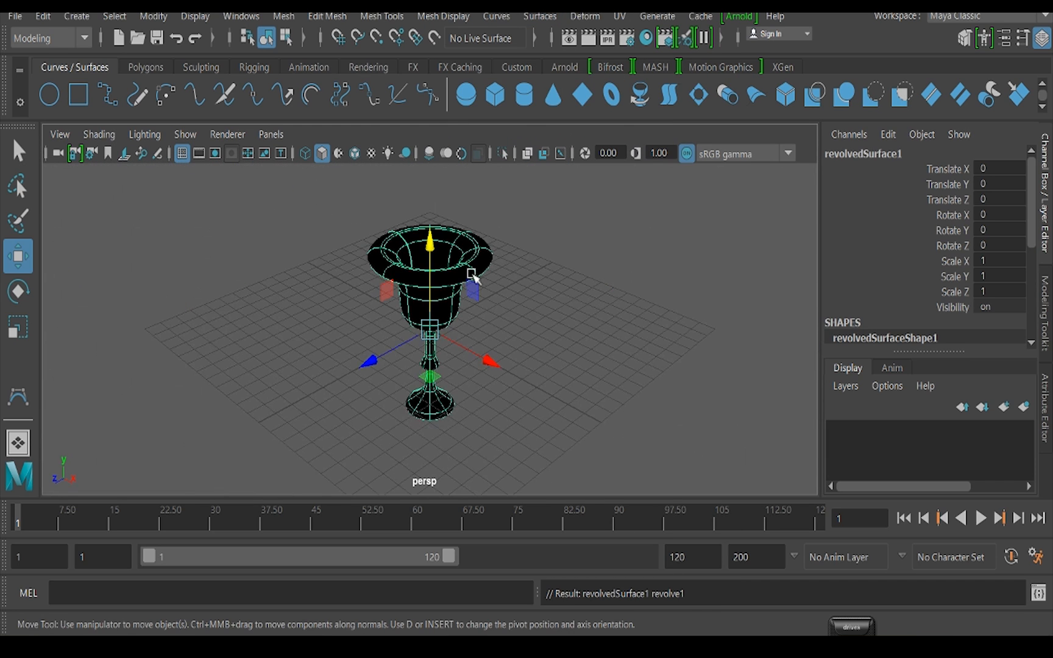
scroll(475, 393, up, 3)
alt+drag(472, 407, 429, 362)
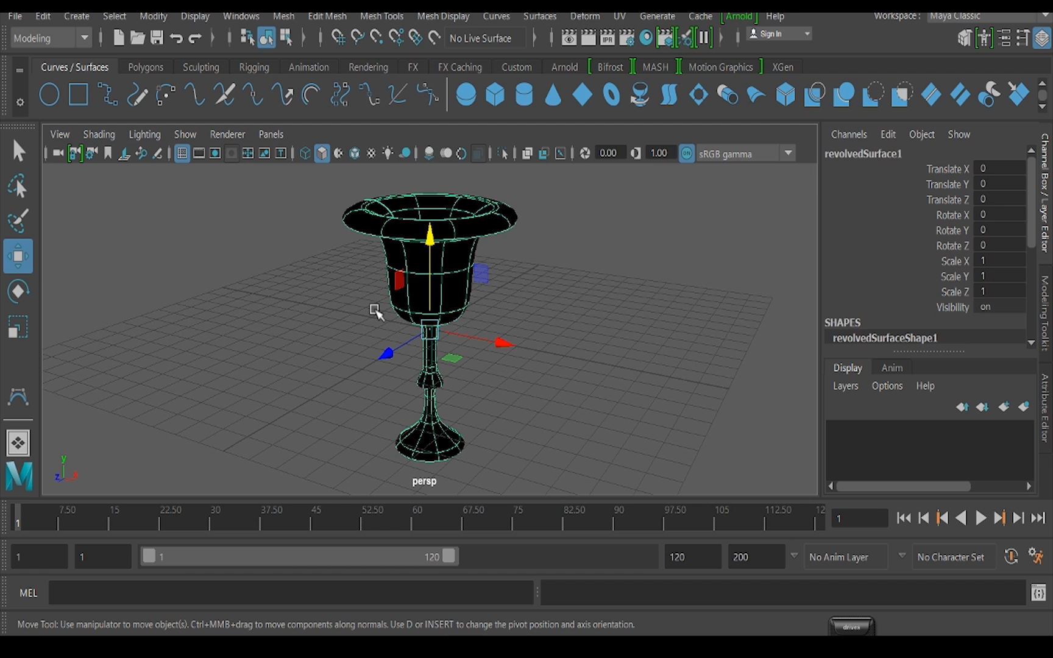
scroll(466, 305, up, 5)
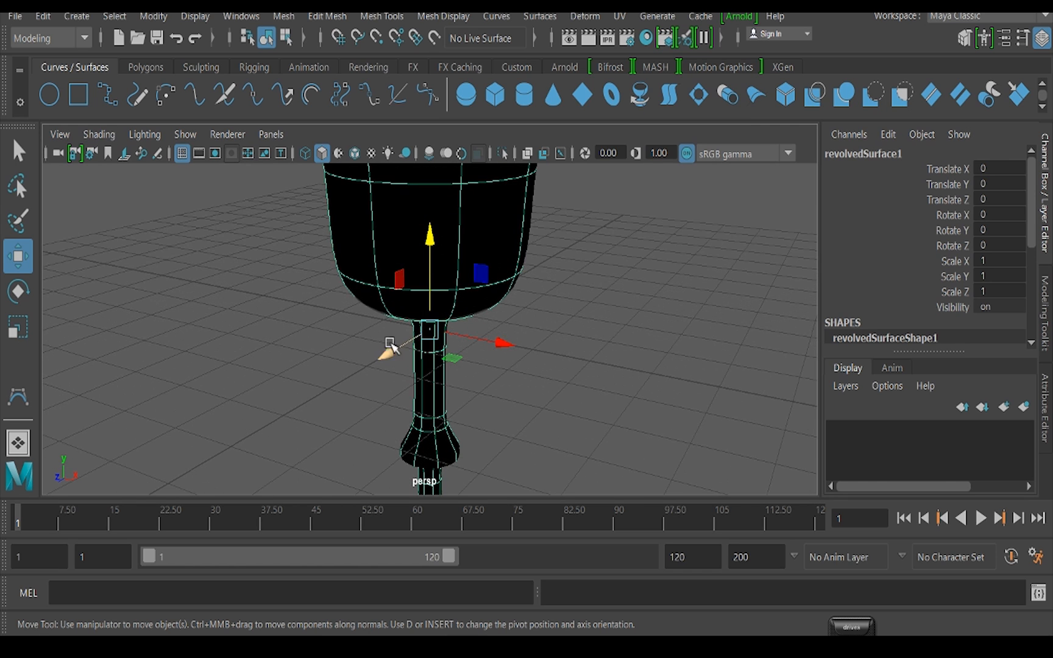
alt+drag(388, 348, 348, 332)
alt+right_drag(348, 331, 423, 416)
scroll(424, 417, up, 7)
scroll(392, 401, down, 6)
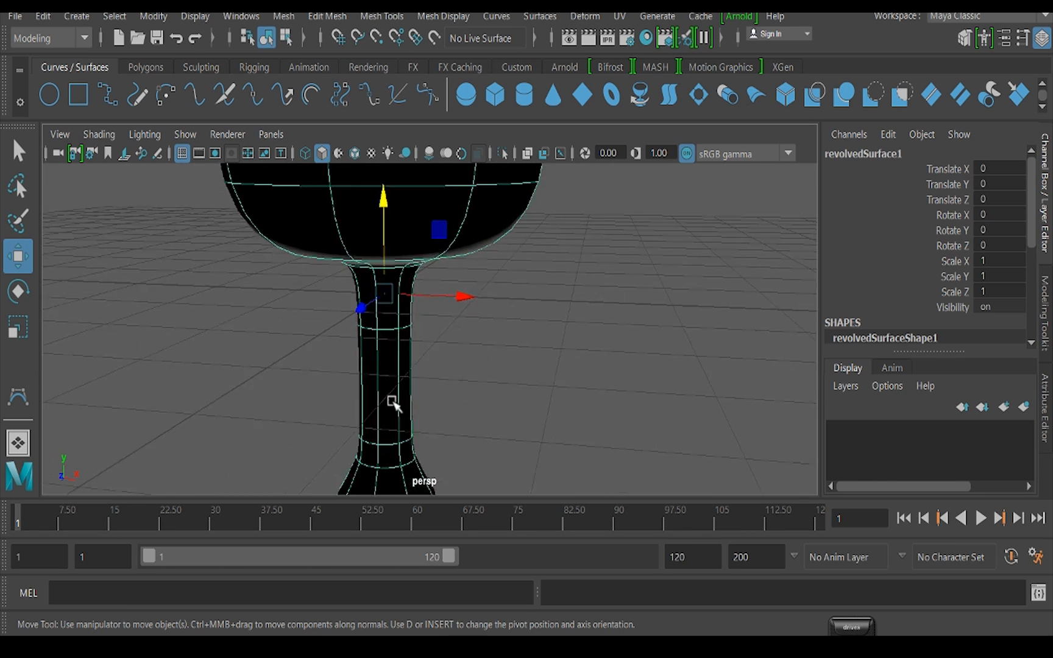
Reverse the surface direction of the revolved goblet so it shades correctly
mouse_move(411, 320)
alt+mouse_down()
mouse_move(464, 334)
mouse_move(425, 336)
alt+mouse_up()
scroll(463, 329, down, 3)
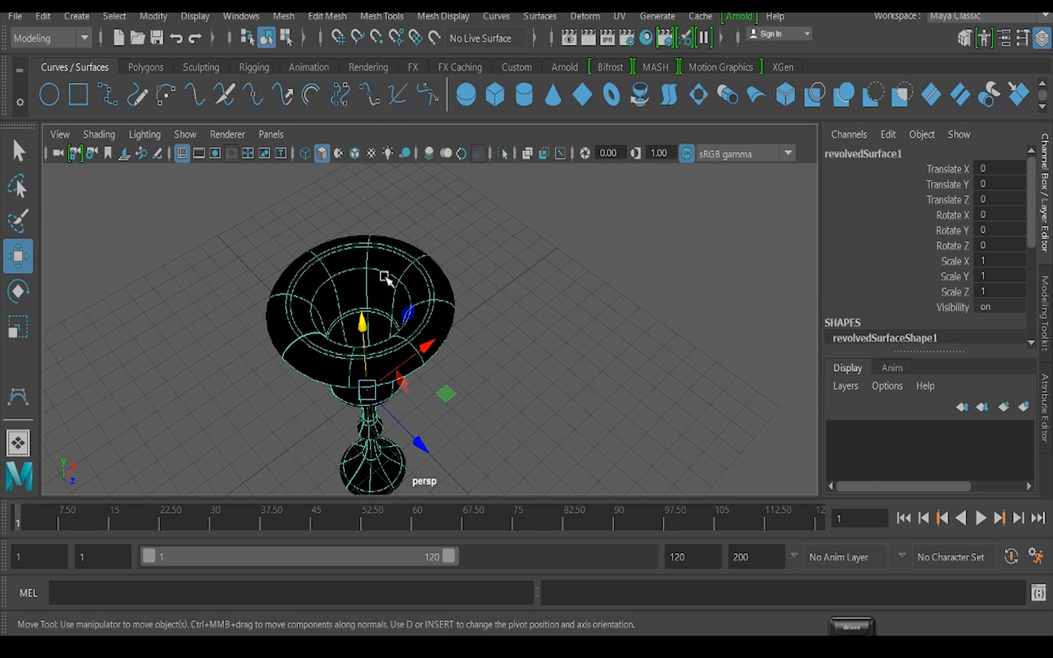
click(539, 17)
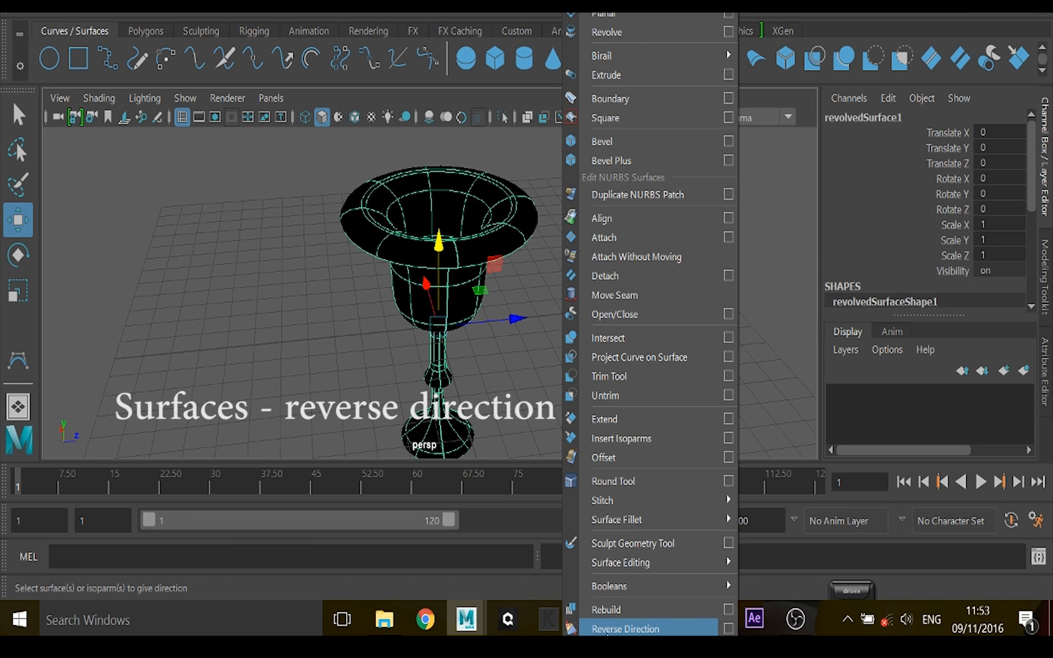
click(610, 629)
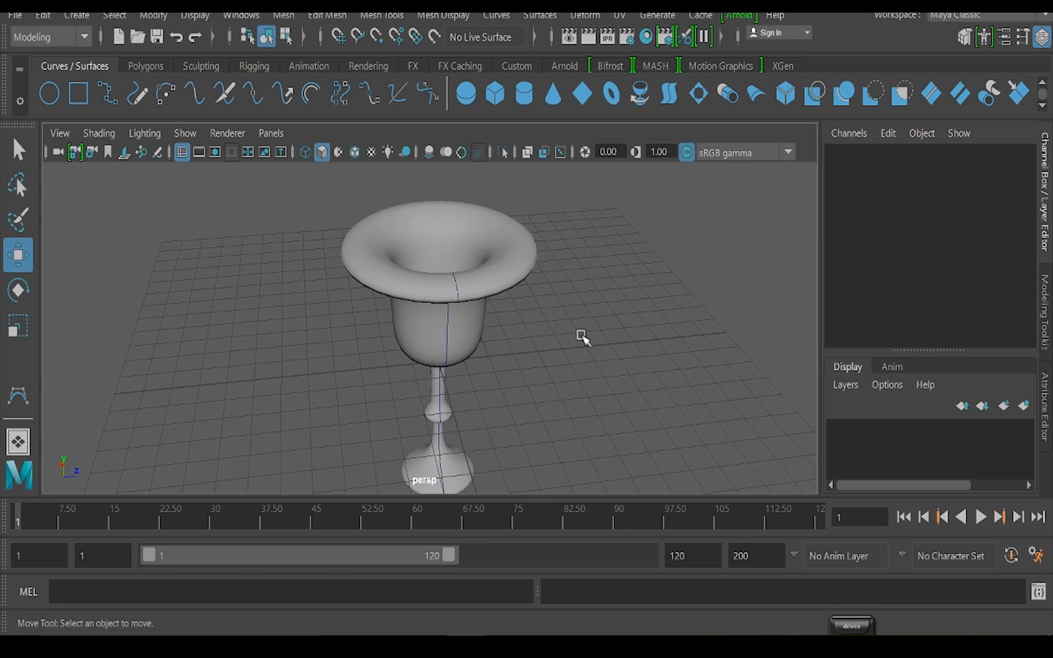
mouse_move(583, 305)
alt+mouse_down()
mouse_move(470, 353)
mouse_move(501, 357)
mouse_move(486, 341)
mouse_move(310, 327)
mouse_move(475, 400)
mouse_move(421, 337)
mouse_move(556, 323)
mouse_move(435, 376)
mouse_move(470, 336)
mouse_move(680, 313)
mouse_move(472, 366)
mouse_move(400, 338)
alt+mouse_up()
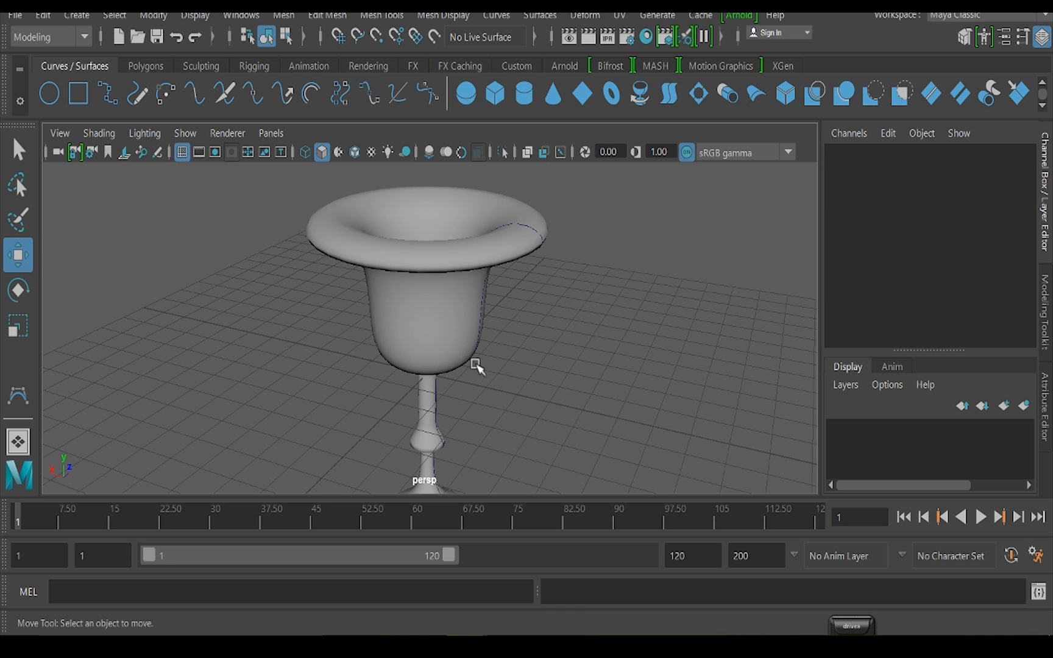
Select only the goblet's profile curve, leaving the revolved surface out of the selection
alt+drag(450, 332, 360, 362)
click(500, 229)
alt+drag(477, 422, 412, 459)
scroll(523, 300, up, 5)
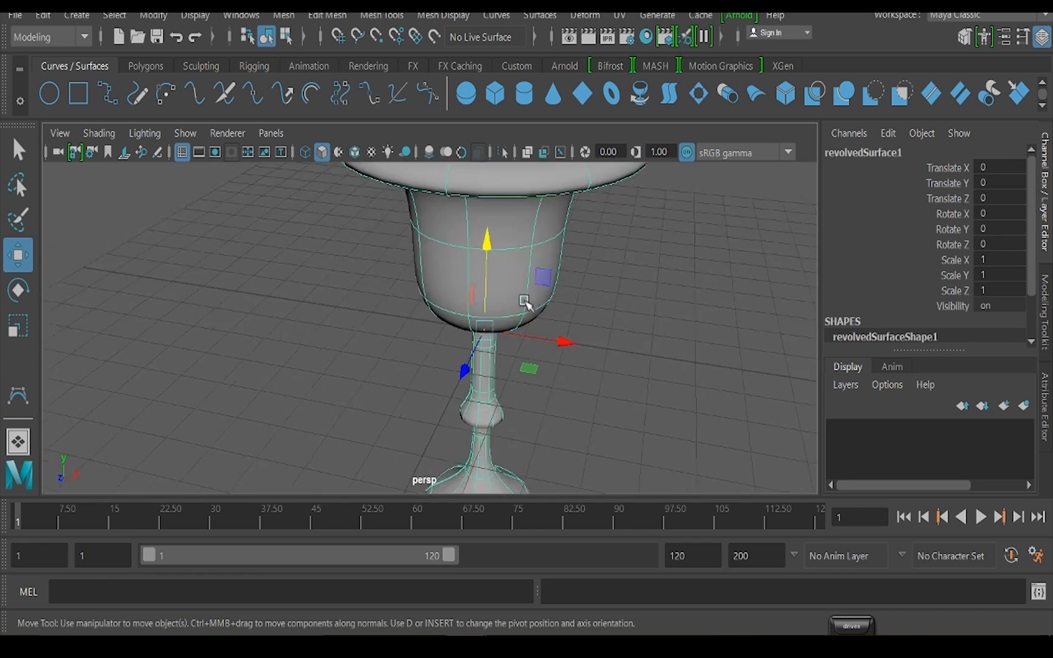
alt+drag(398, 295, 581, 353)
click(611, 349)
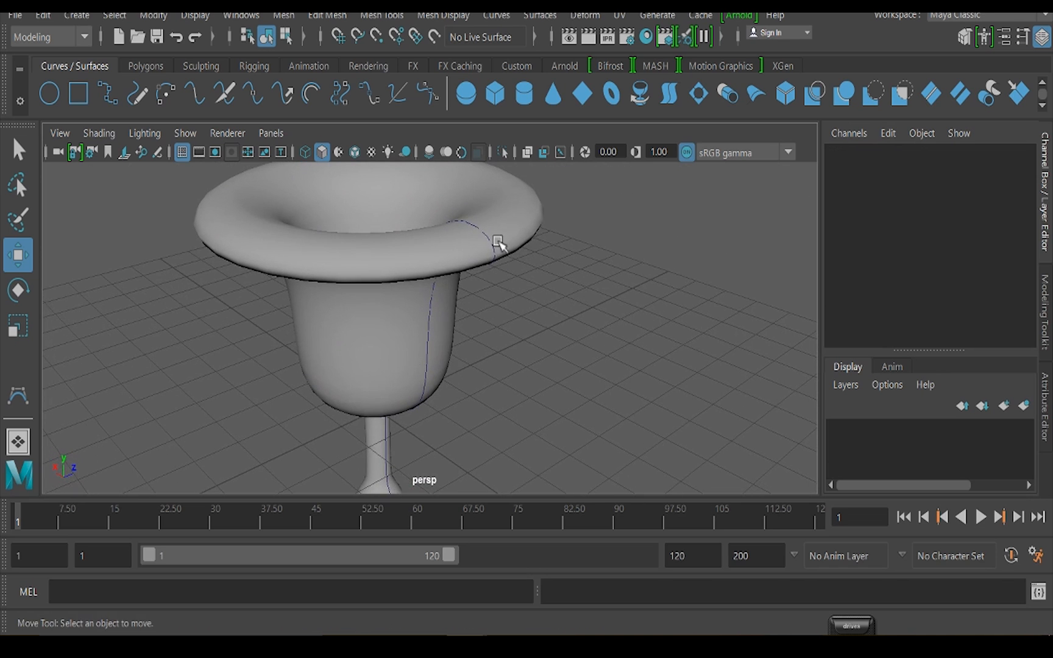
drag(466, 213, 601, 356)
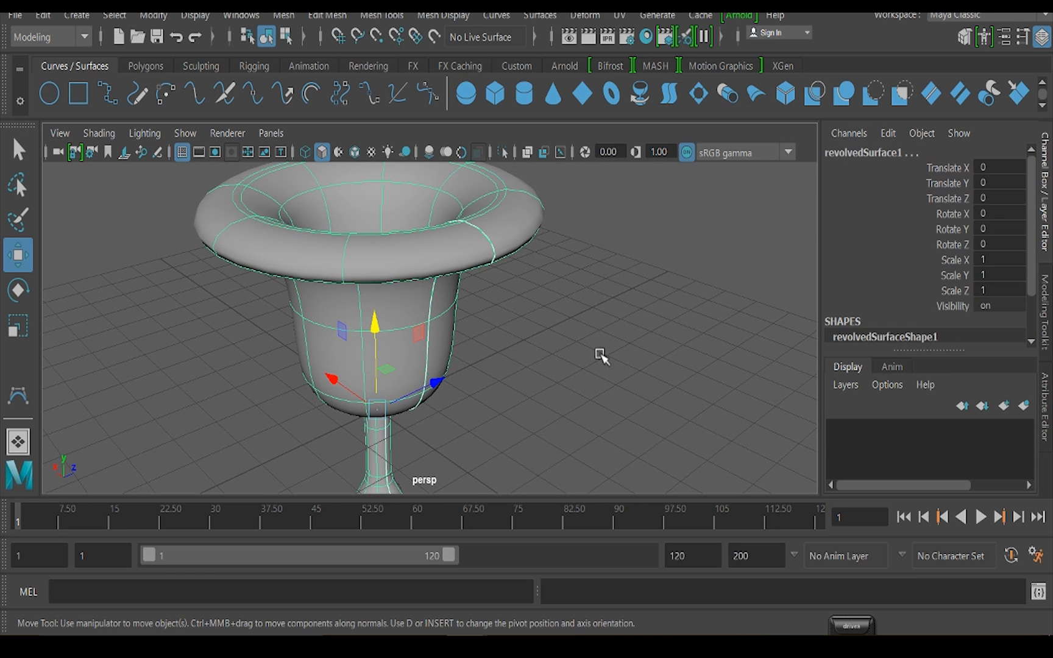
ctrl+click(383, 251)
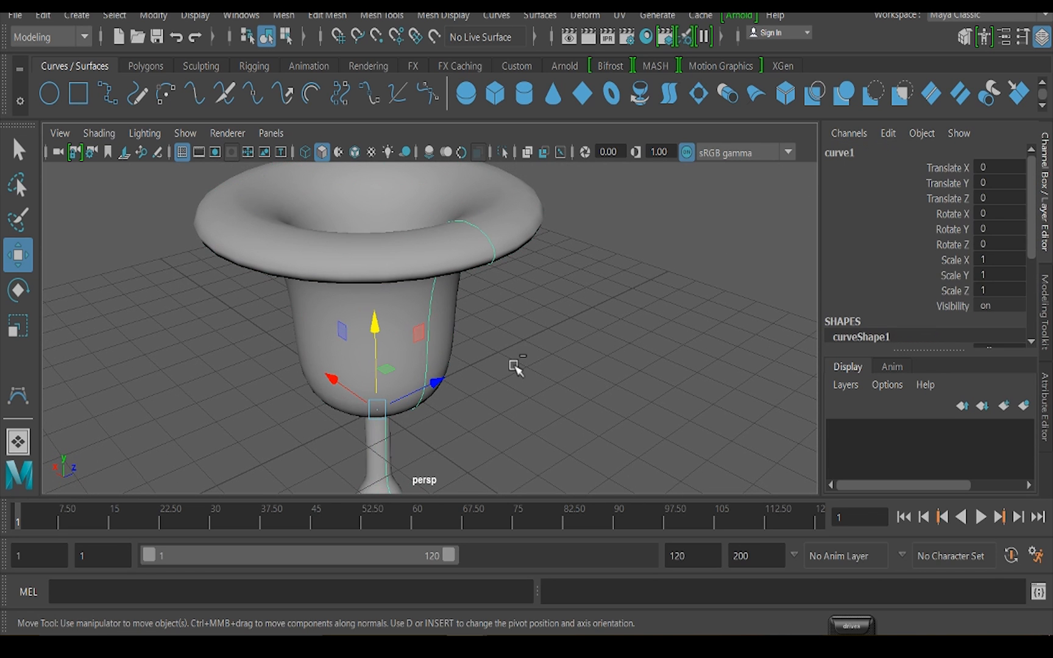
Switch the profile curve to control vertex editing and raise the vertices at the outer edge of the goblet's rim
alt+drag(381, 269, 331, 345)
right_drag(193, 169, 94, 165)
alt+drag(317, 341, 400, 360)
drag(320, 252, 341, 303)
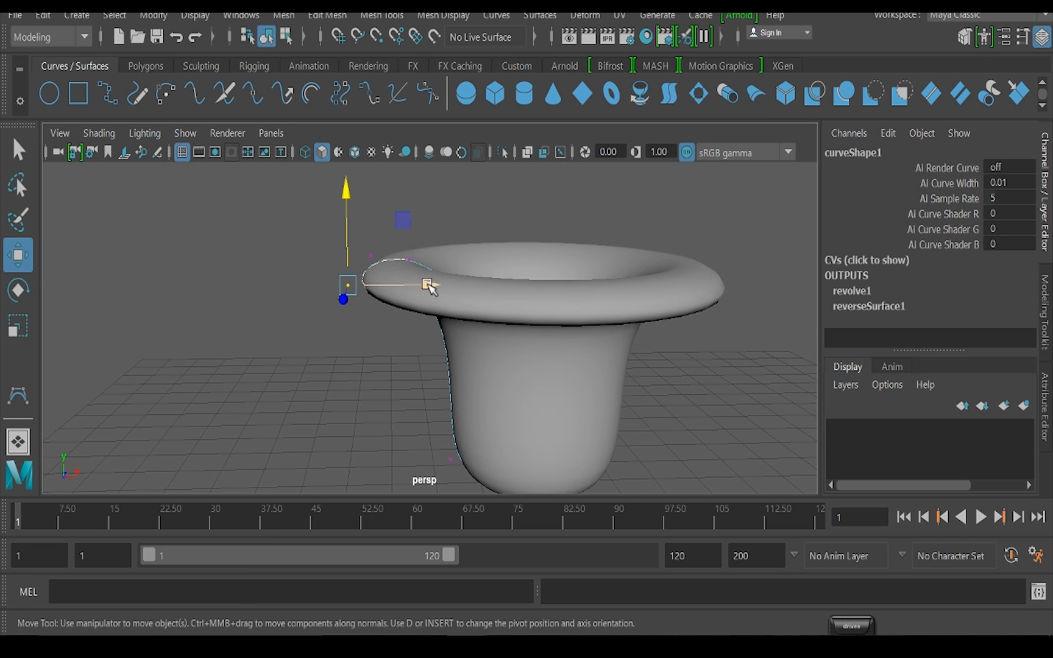
click(399, 297)
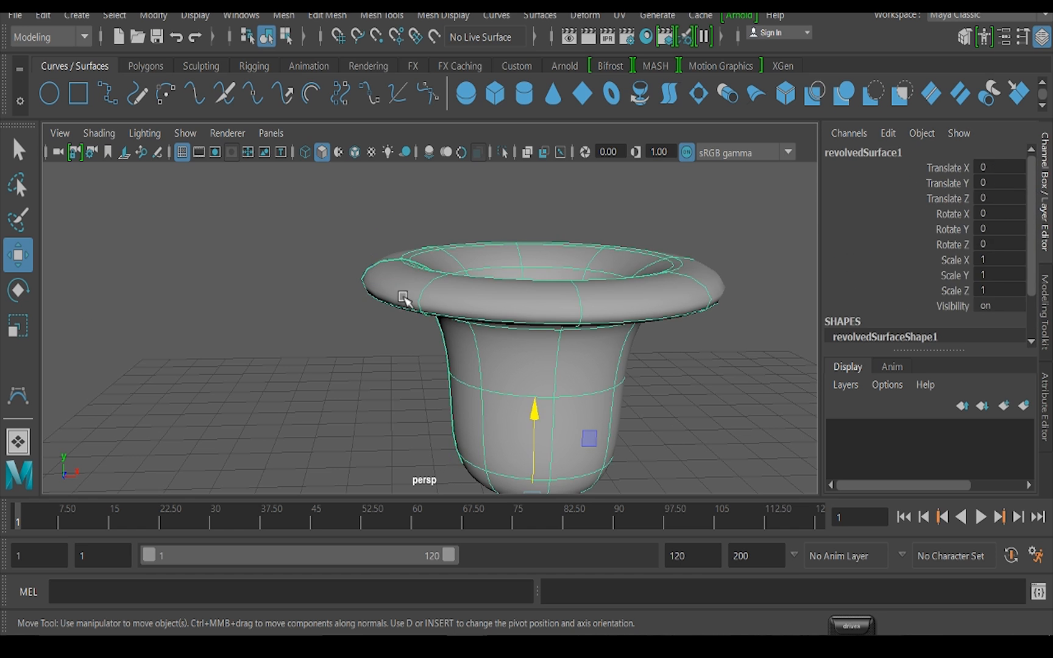
key(ctrl+z)
mouse_move(431, 287)
mouse_down()
mouse_move(345, 286)
mouse_move(424, 285)
mouse_up()
drag(343, 216, 342, 148)
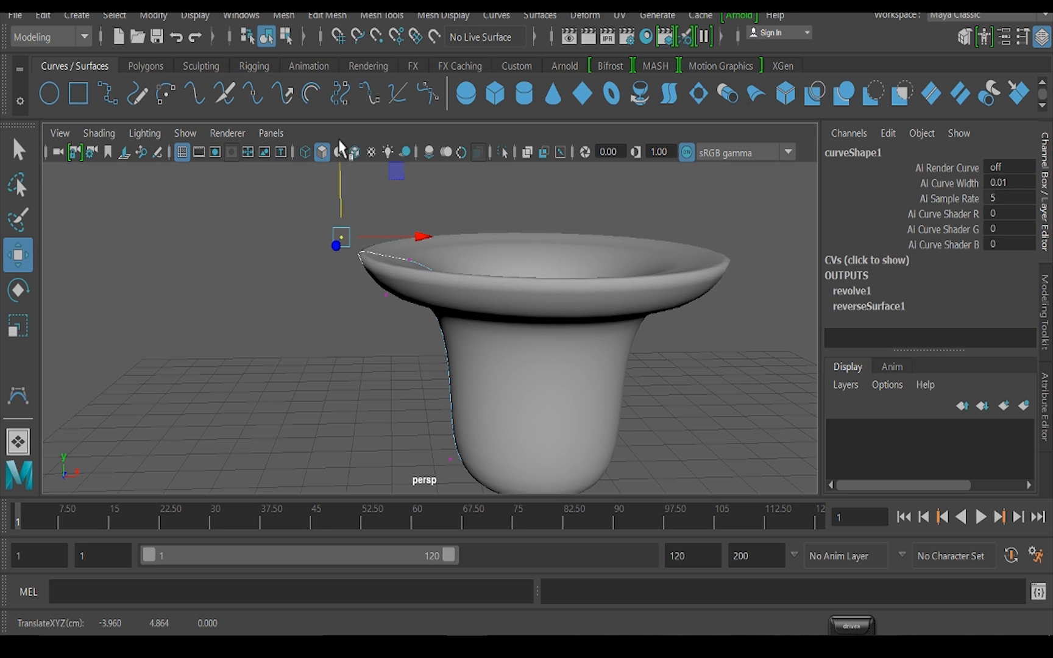
alt+drag(386, 237, 407, 267)
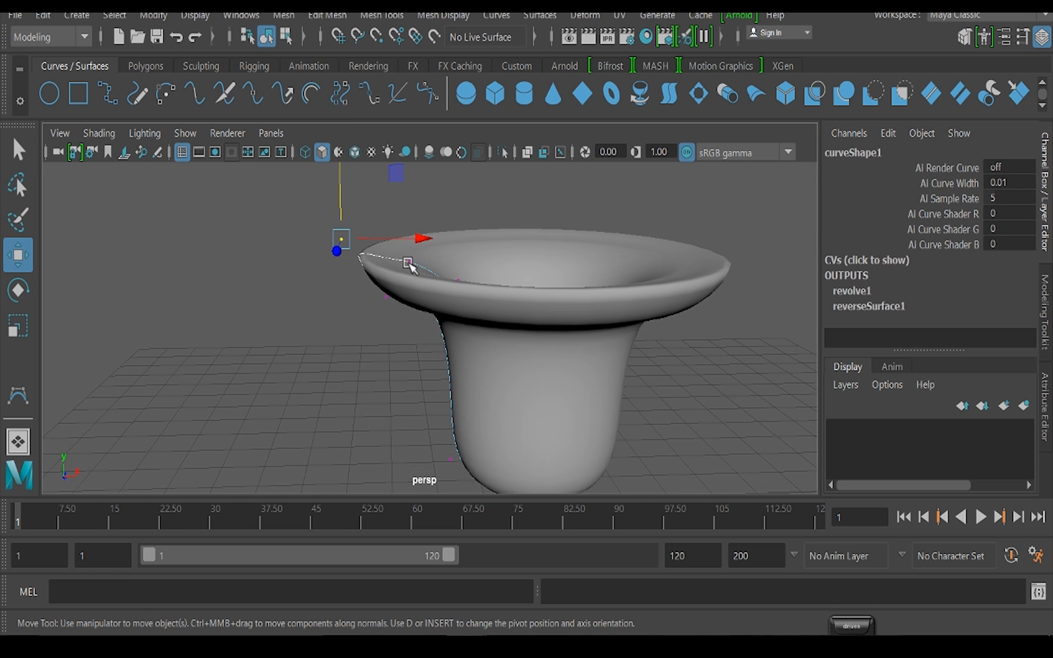
Lower the control vertex on top of the rim and reposition the one beneath the rim
click(408, 263)
drag(408, 166, 409, 190)
alt+drag(395, 368, 413, 338)
click(390, 282)
mouse_move(395, 293)
alt+mouse_down()
mouse_move(411, 324)
mouse_move(407, 307)
alt+mouse_up()
click(390, 287)
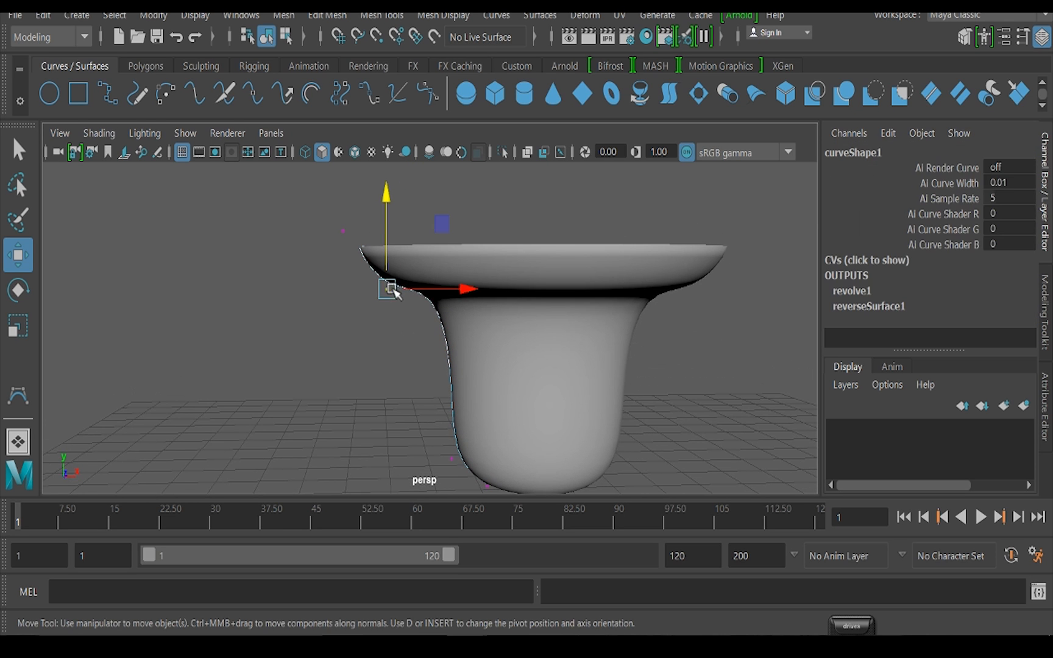
mouse_move(386, 205)
mouse_down()
mouse_move(384, 235)
mouse_move(384, 222)
mouse_move(513, 343)
mouse_move(385, 393)
mouse_move(335, 365)
mouse_move(522, 369)
mouse_move(487, 297)
mouse_up()
Raise the profile's control vertex at the inner lip of the bowl
click(473, 270)
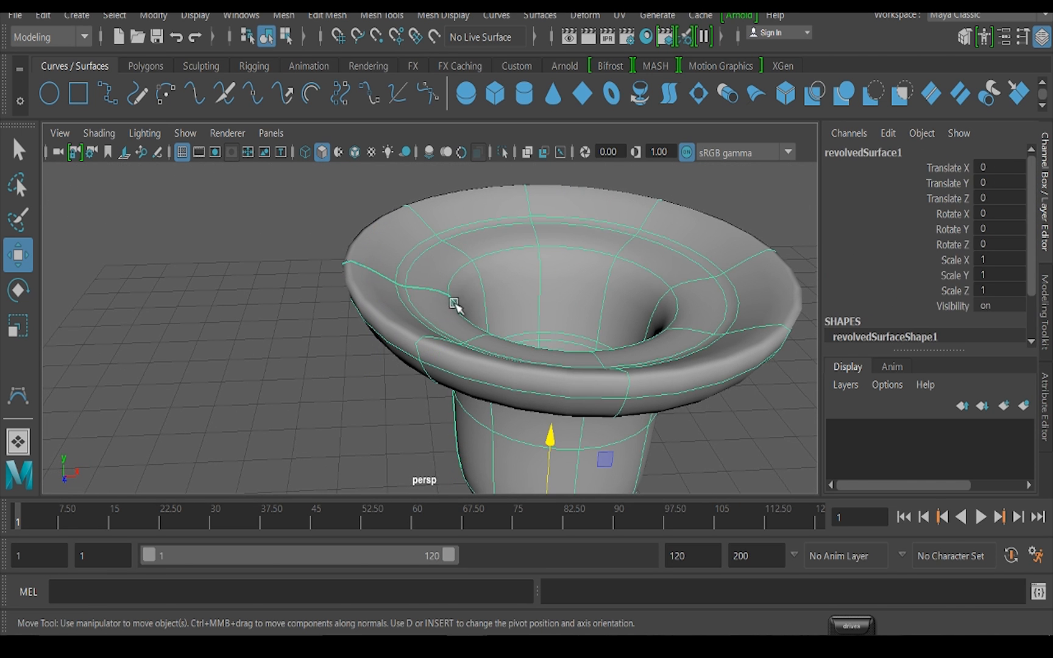
key(ctrl+z)
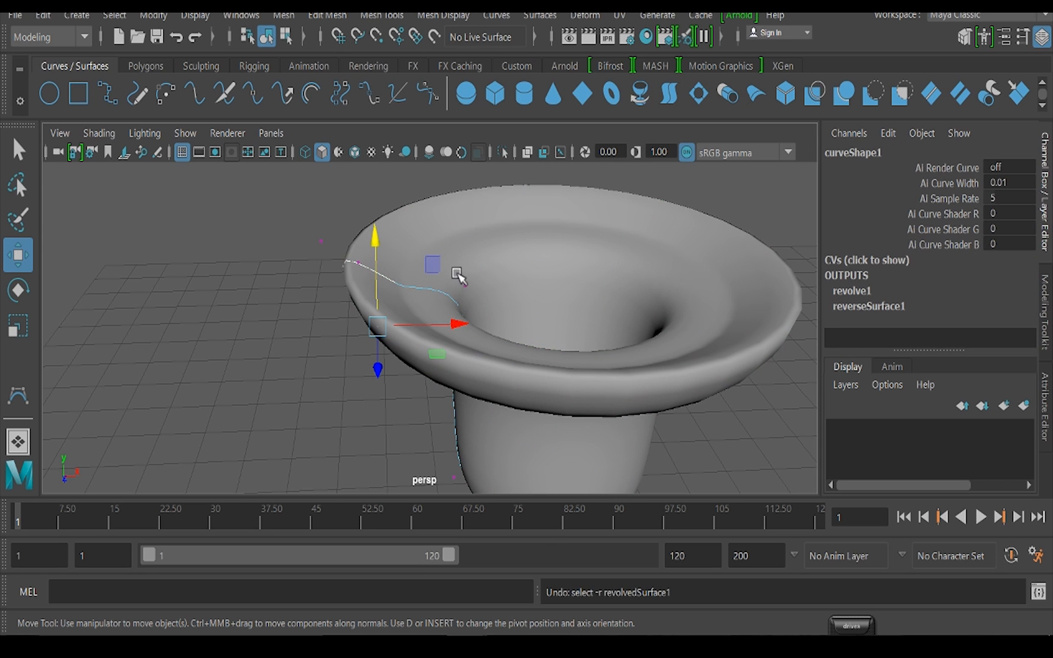
click(465, 284)
drag(466, 198, 469, 139)
Raise the control vertex at the stem's knob slightly and return to object selection
scroll(483, 369, down, 4)
alt+drag(497, 318, 449, 324)
alt+middle_drag(450, 324, 445, 207)
scroll(459, 307, down, 4)
alt+drag(461, 313, 486, 334)
scroll(481, 335, up, 6)
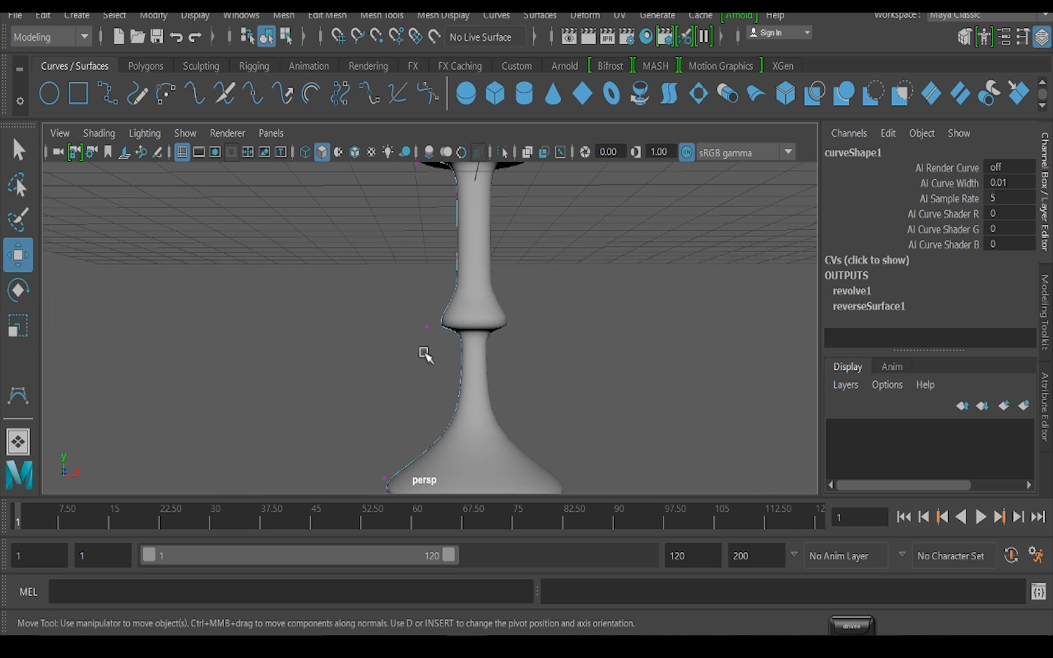
drag(409, 294, 436, 351)
drag(428, 231, 424, 198)
scroll(447, 304, down, 4)
alt+drag(447, 304, 434, 341)
alt+middle_drag(448, 292, 461, 362)
click(266, 37)
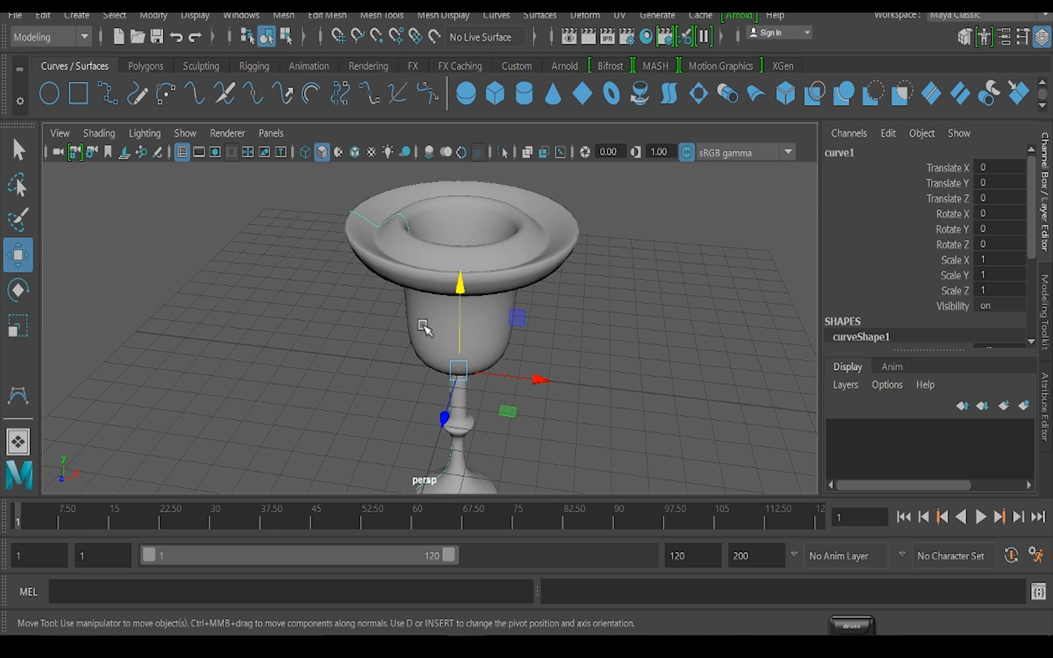
Inspect the settings of the revolve1 and reverseSurface1 history nodes for the profile curve
alt+drag(423, 329, 414, 284)
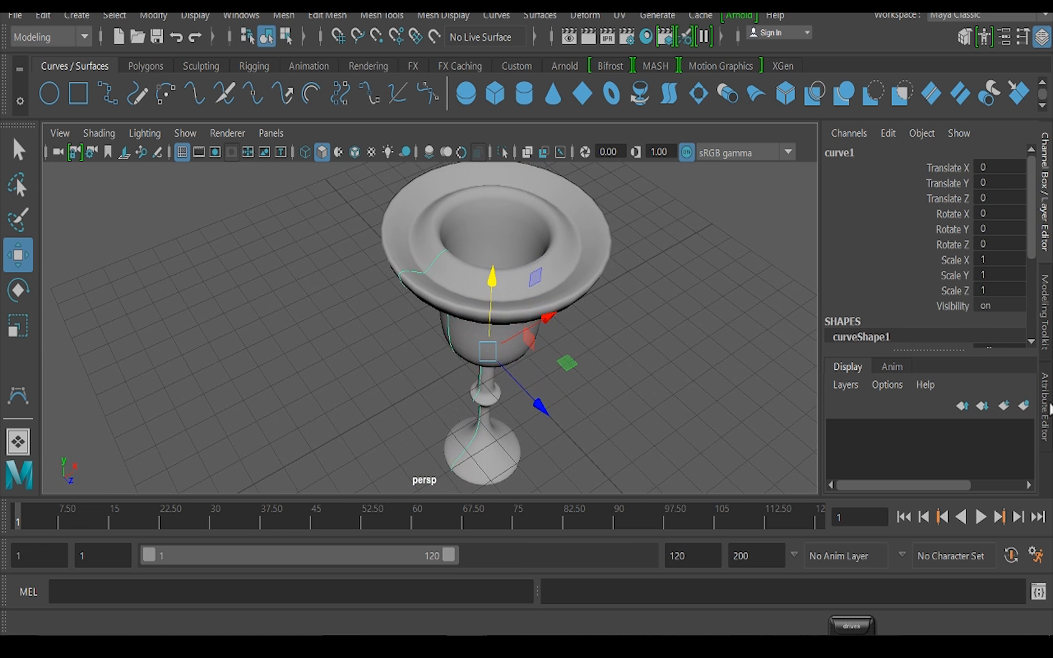
scroll(893, 268, down, 3)
scroll(894, 268, down, 2)
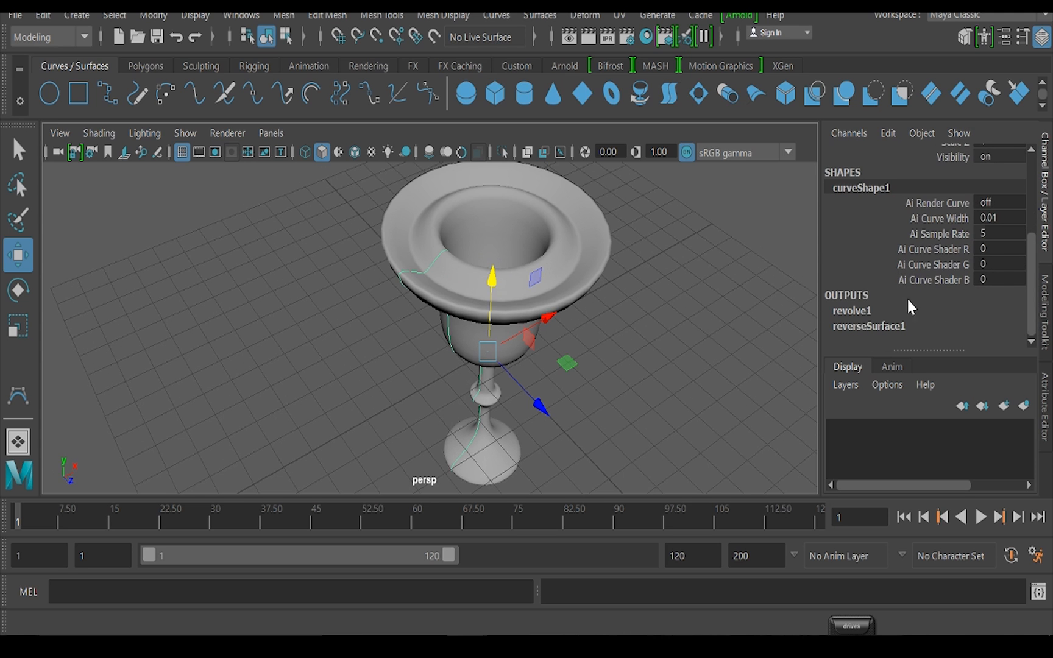
click(856, 314)
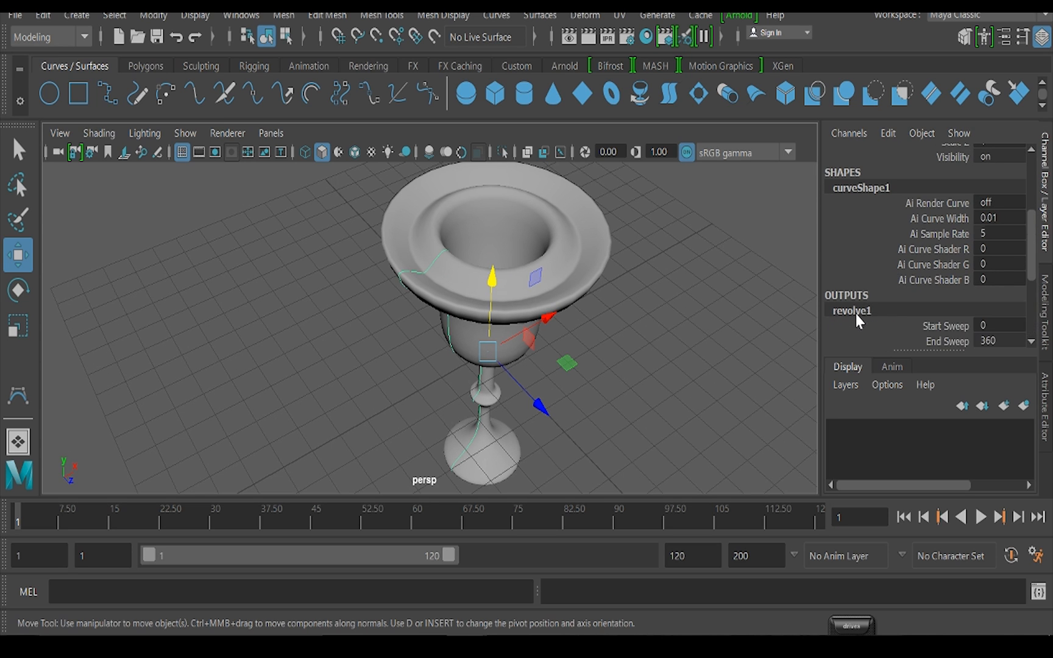
scroll(931, 237, down, 4)
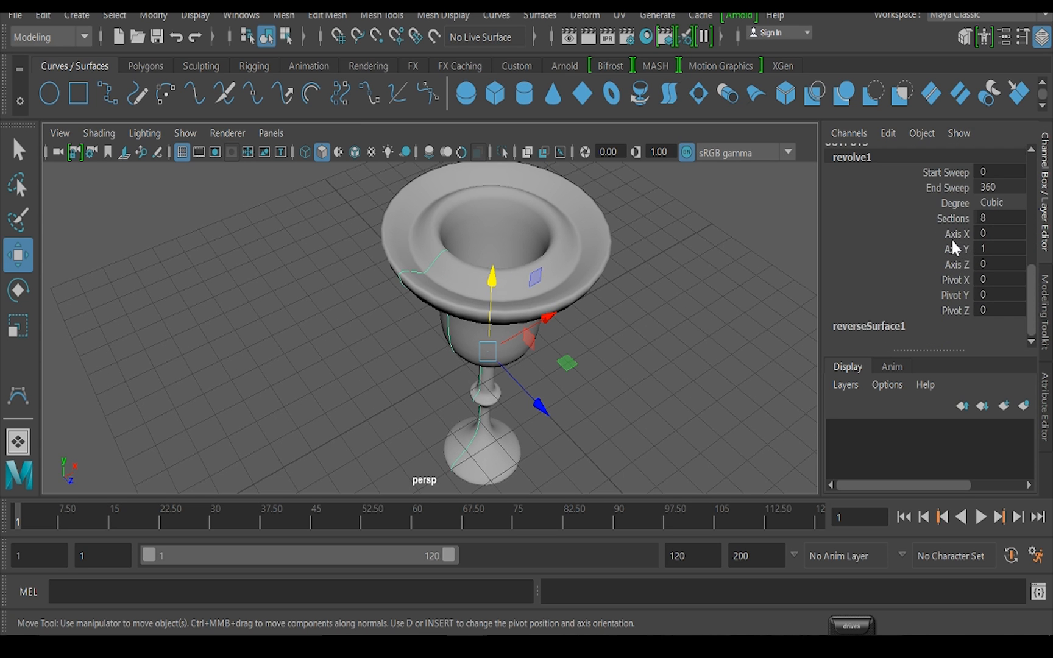
click(871, 327)
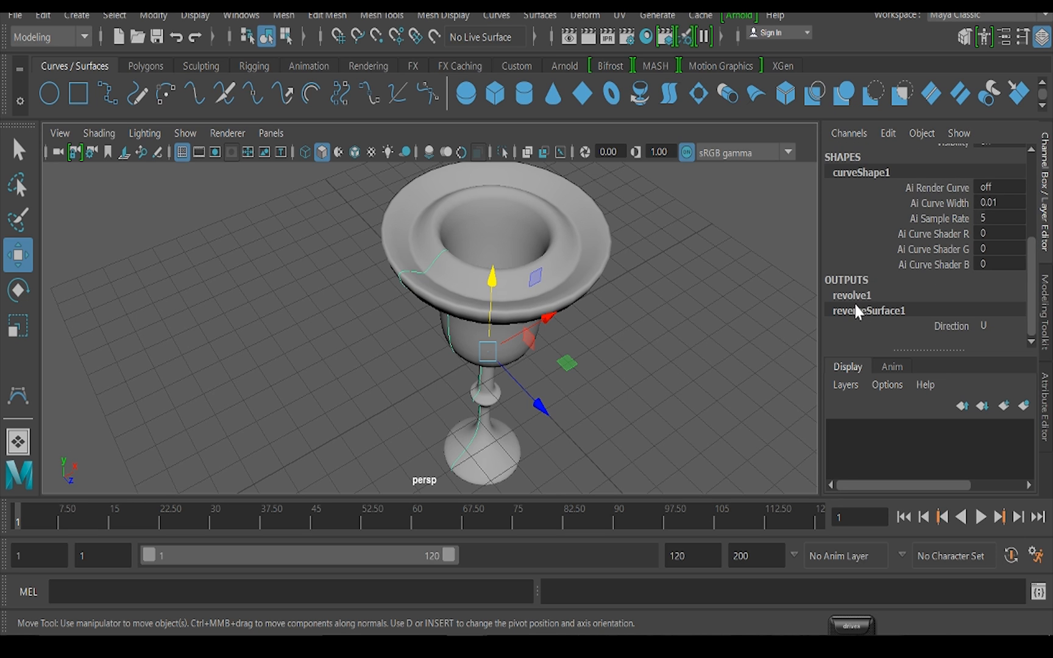
click(870, 294)
scroll(905, 296, down, 3)
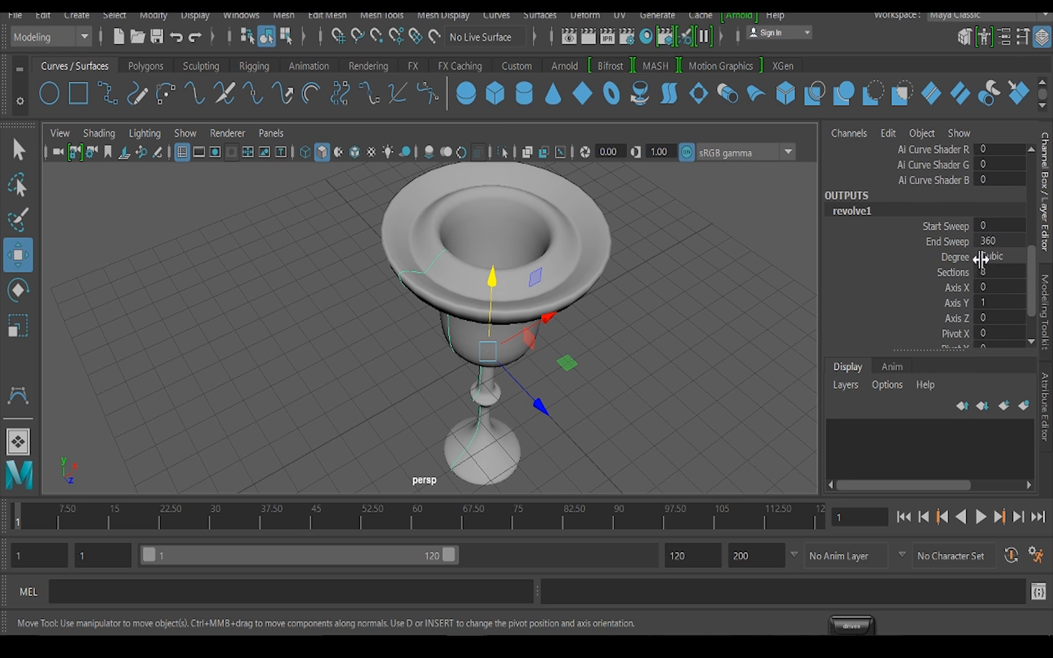
Try varying the End Sweep angle of revolve1, ending back at 360
click(949, 243)
mouse_move(785, 295)
middle_down()
mouse_move(554, 310)
mouse_move(607, 297)
mouse_move(790, 305)
middle_up()
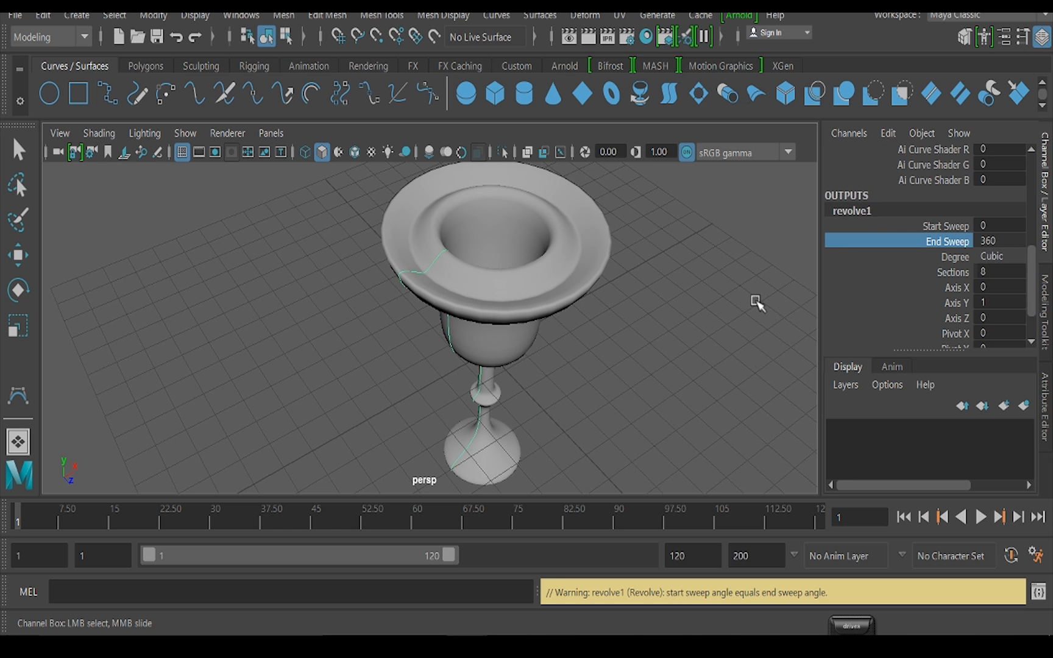
scroll(932, 304, down, 3)
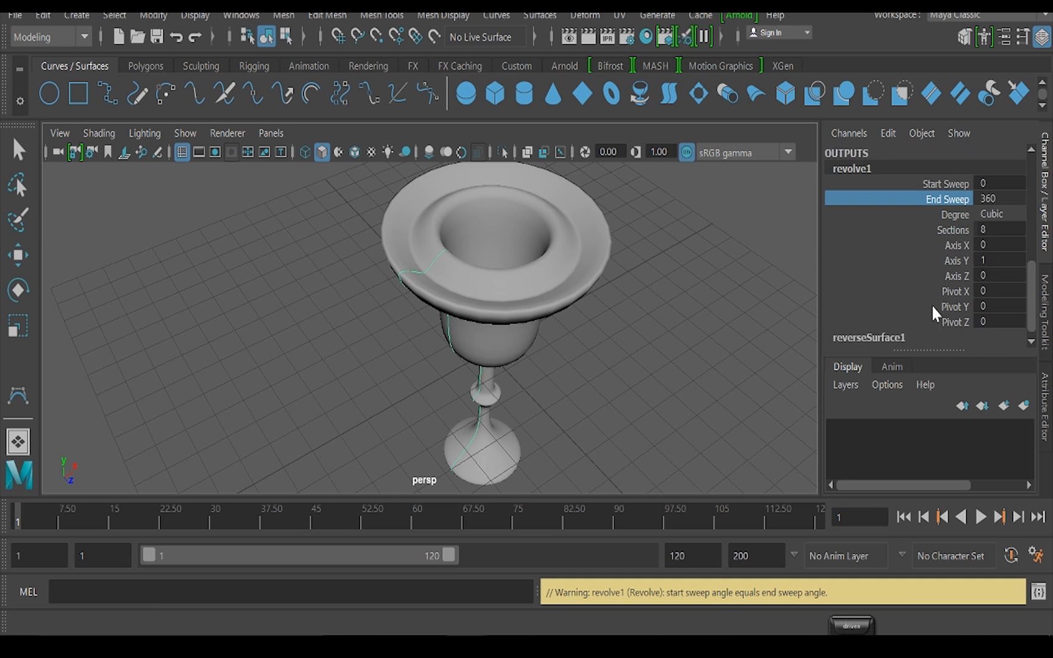
Delete the revolved goblet surface, keeping the profile curve
alt+drag(581, 334, 575, 335)
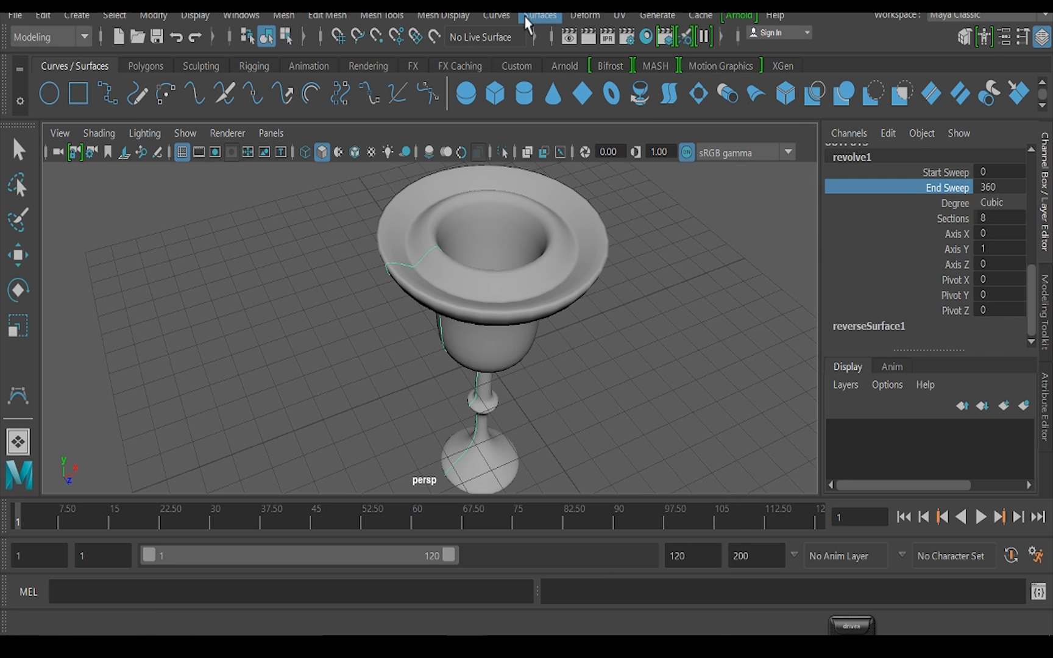
click(536, 17)
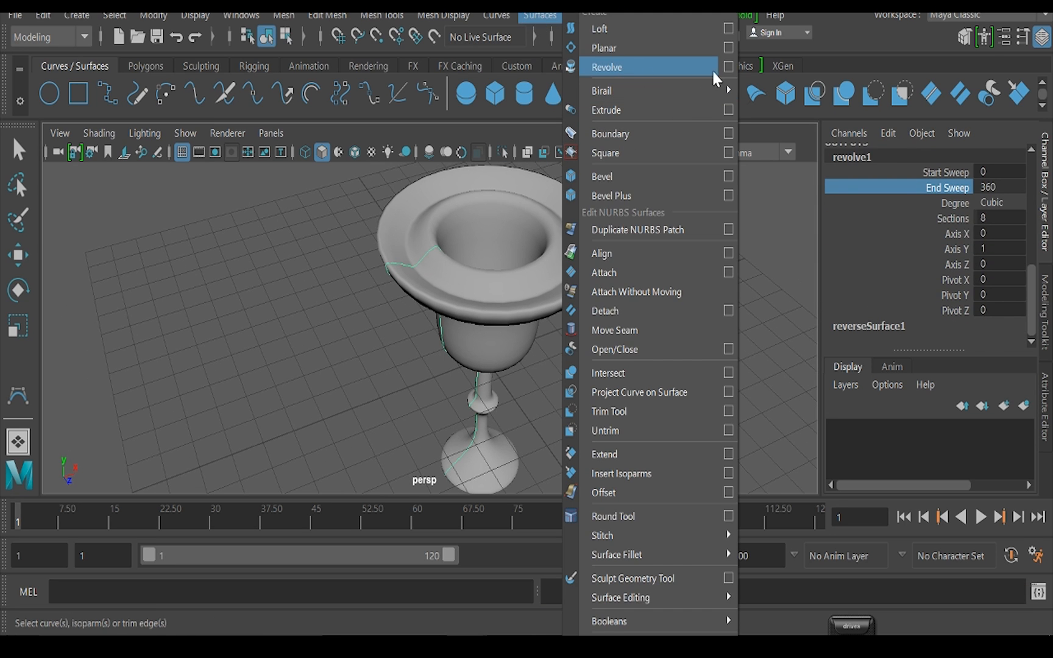
click(434, 216)
key(w)
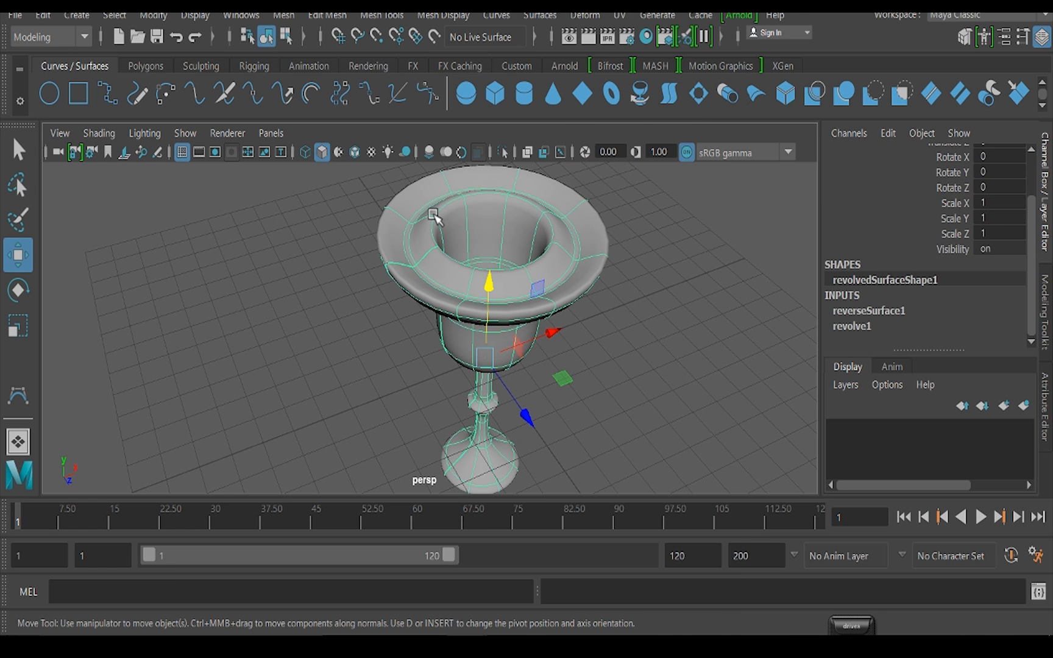
key(Delete)
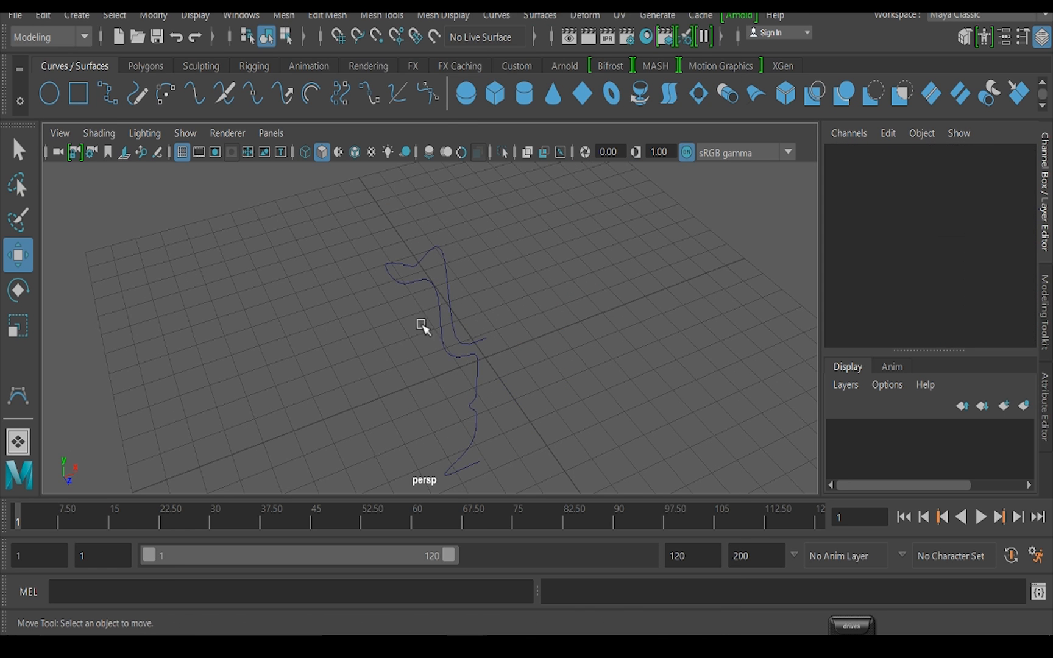
Select the profile curve and open the options for the Revolve command
drag(389, 244, 420, 311)
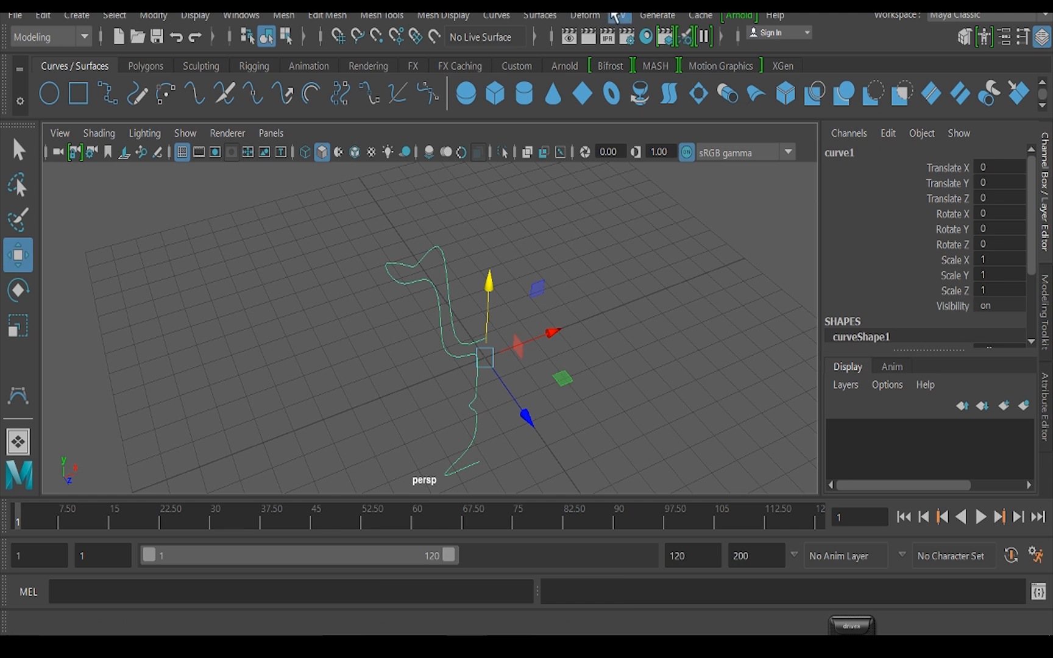
click(535, 15)
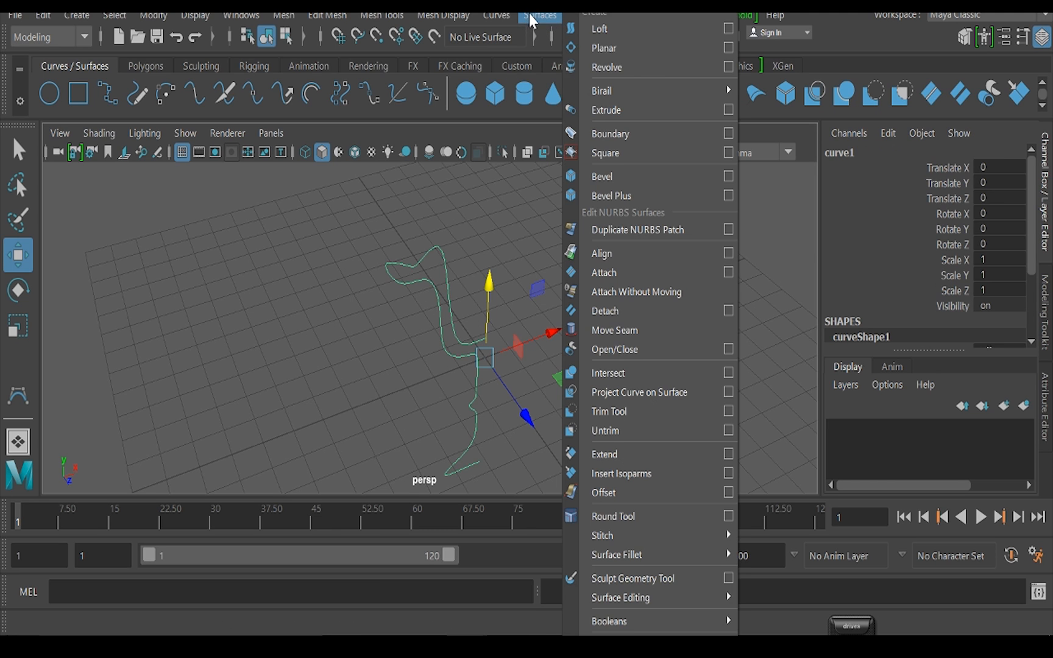
click(729, 67)
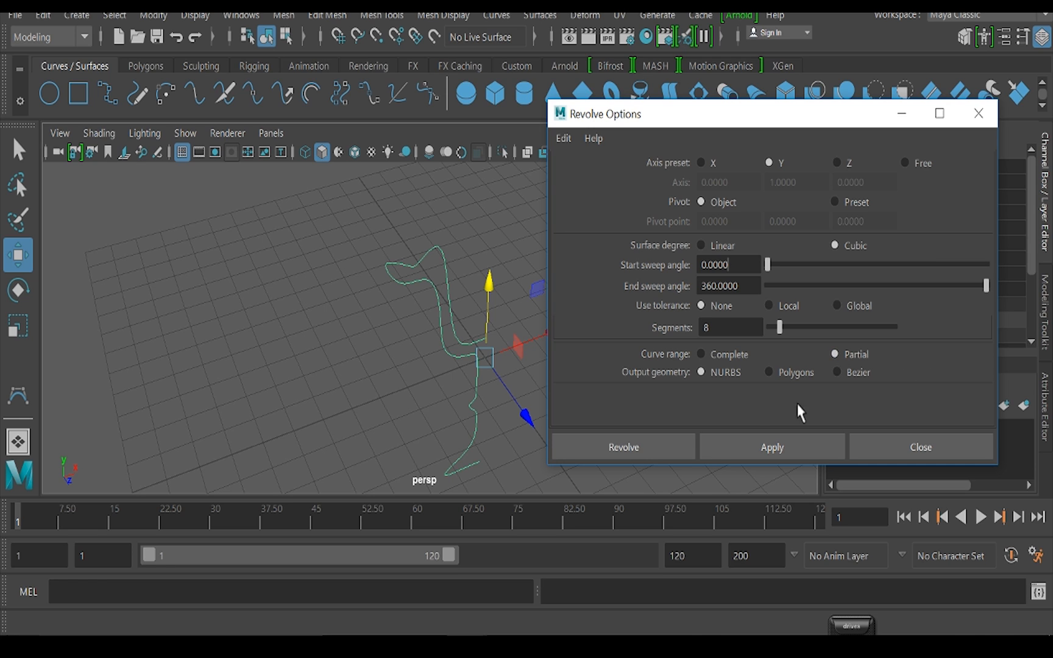
Try the Polygons output geometry with the General tessellation method in the Revolve options, ending back at NURBS
click(770, 372)
scroll(793, 375, down, 3)
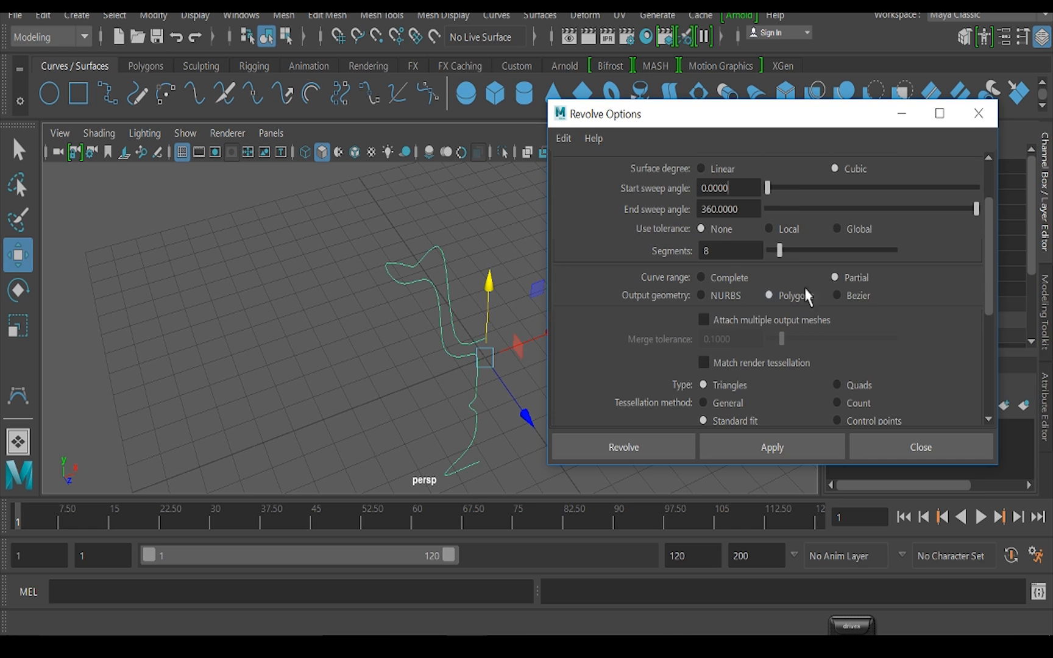
scroll(860, 320, down, 3)
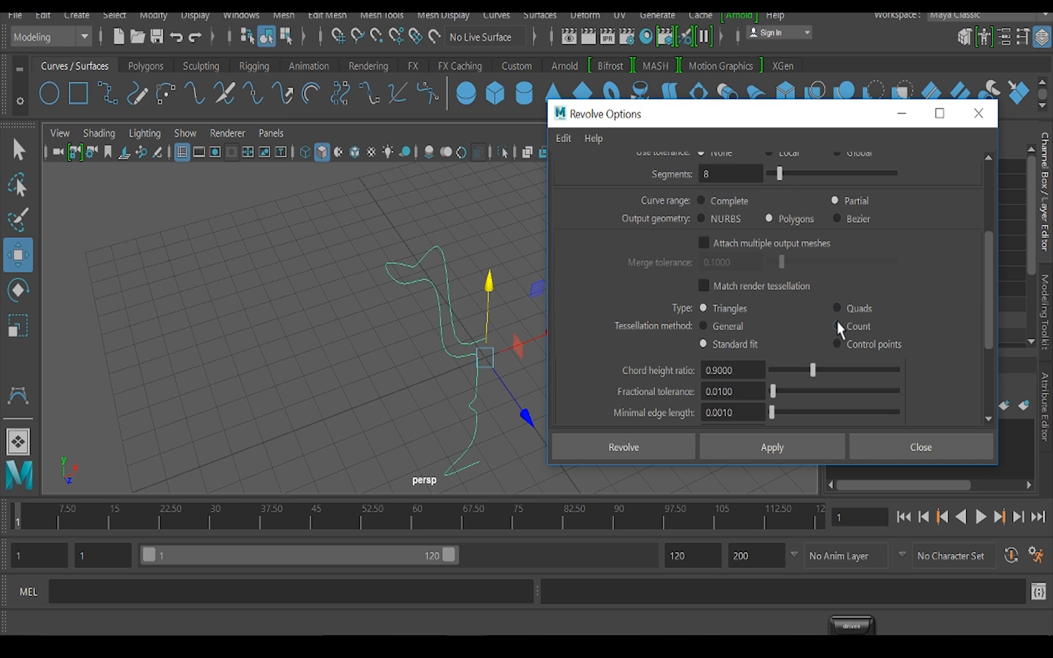
click(715, 330)
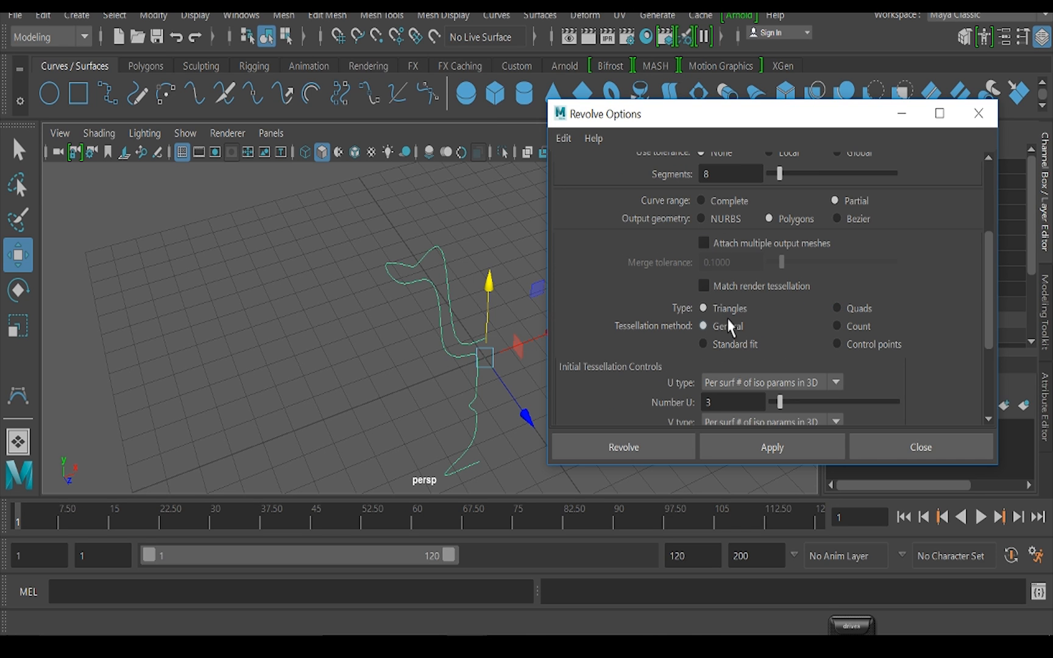
scroll(774, 320, up, 4)
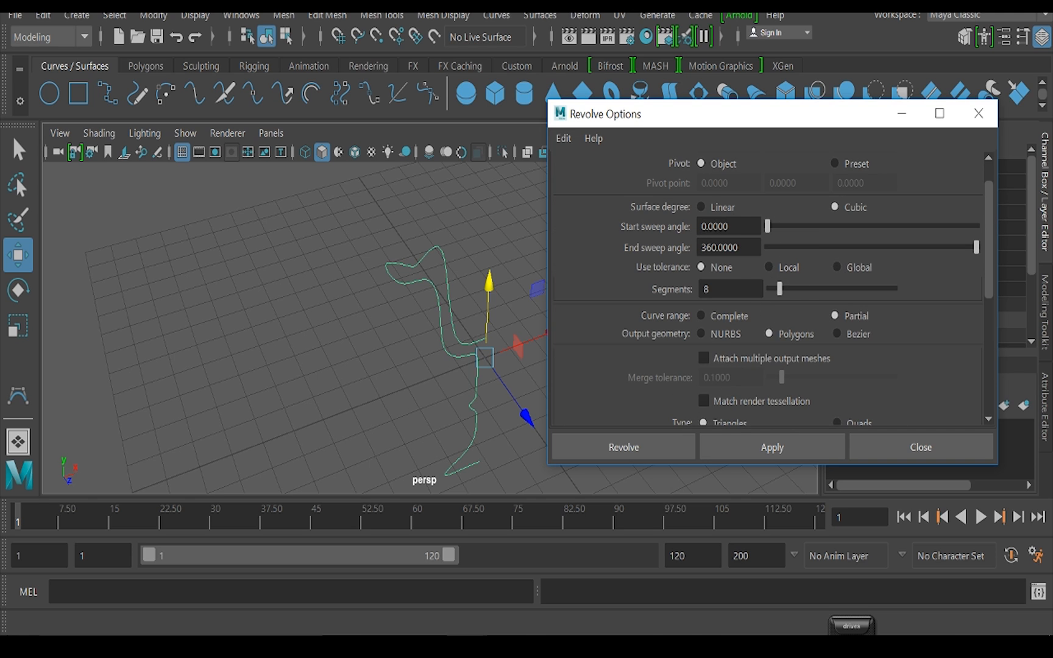
click(706, 336)
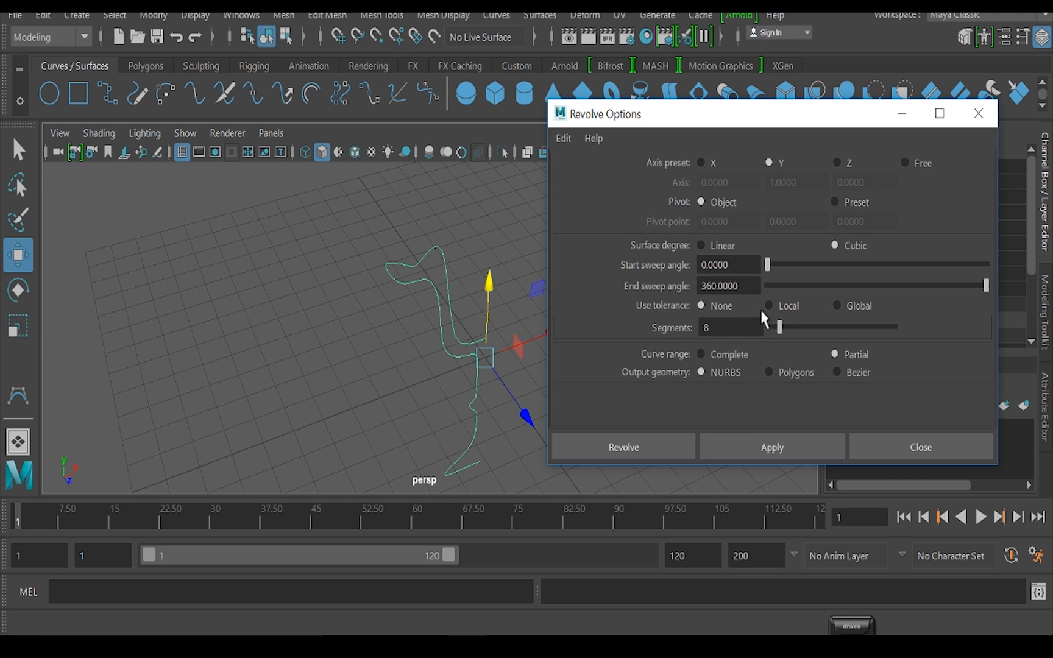
Revolve the profile curve 360 degrees about Y as a NURBS surface and reverse the surface's direction
click(769, 454)
click(916, 440)
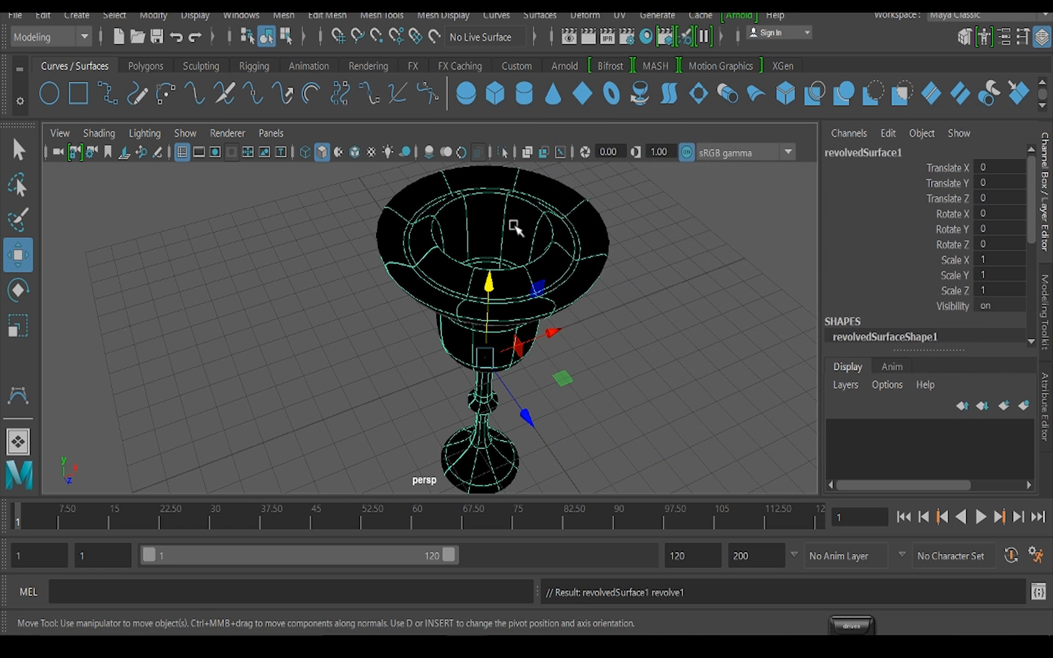
click(539, 16)
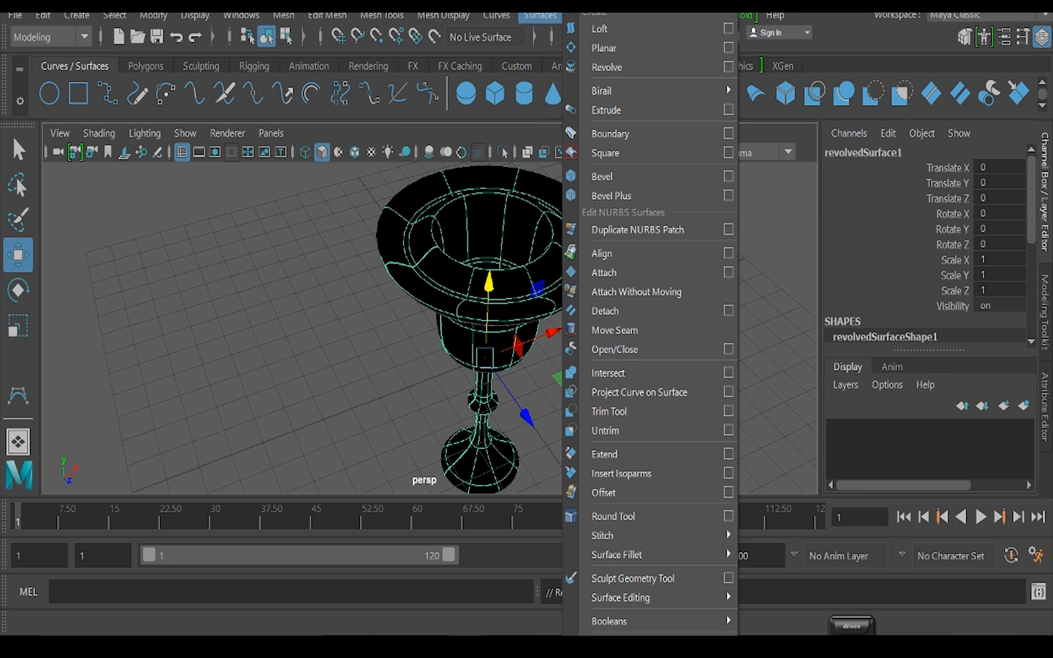
click(631, 657)
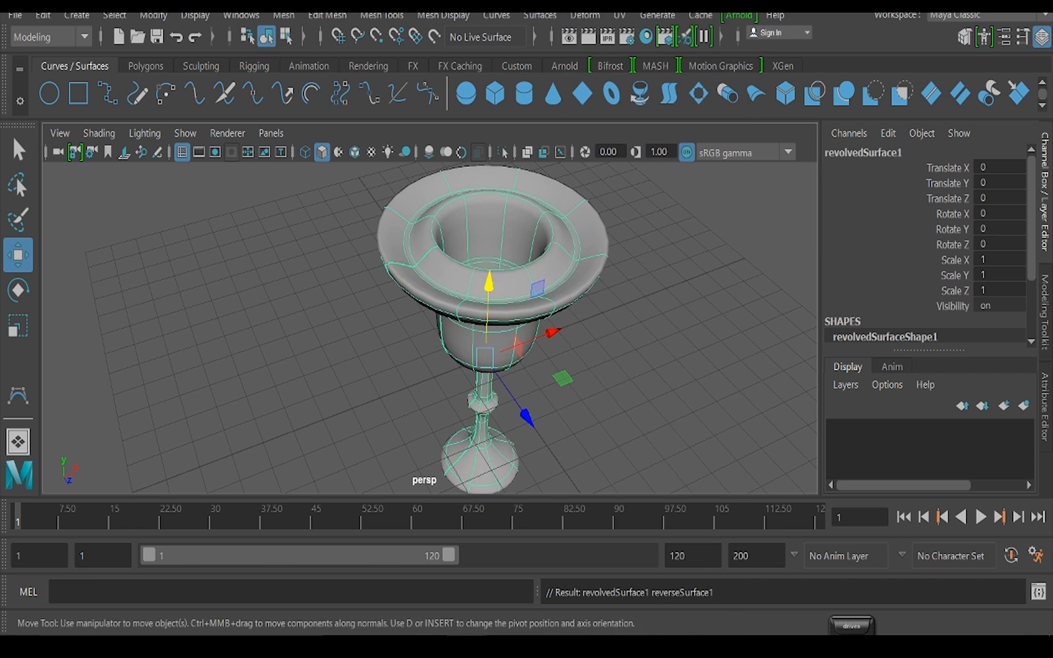
Select the profile curve running along the revolved goblet surface
alt+drag(498, 319, 498, 257)
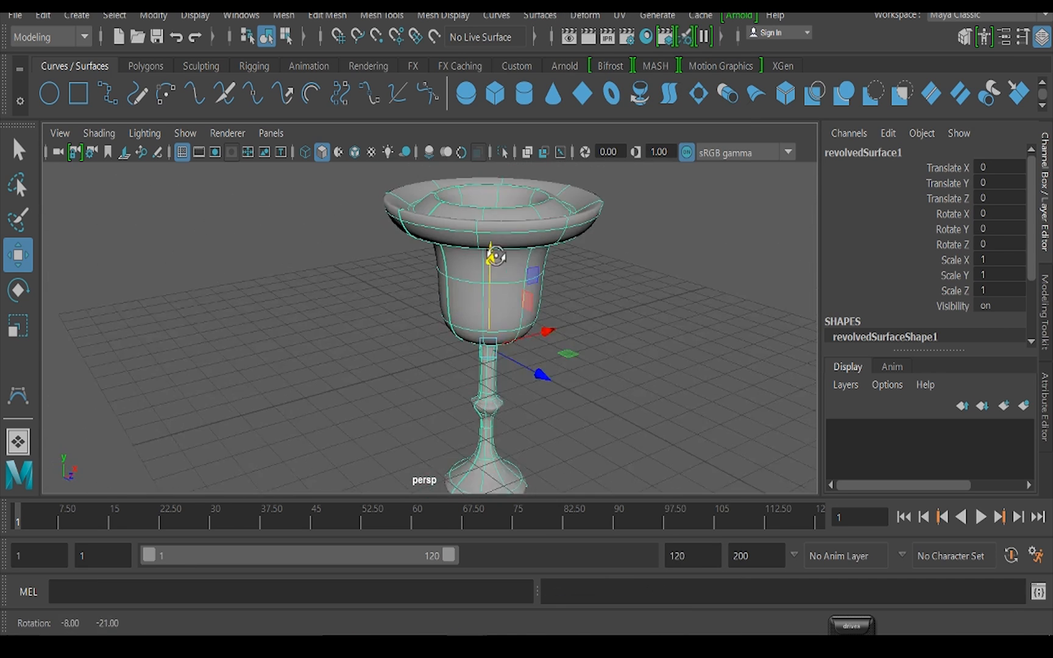
alt+middle_drag(665, 298, 617, 284)
alt+drag(504, 276, 697, 280)
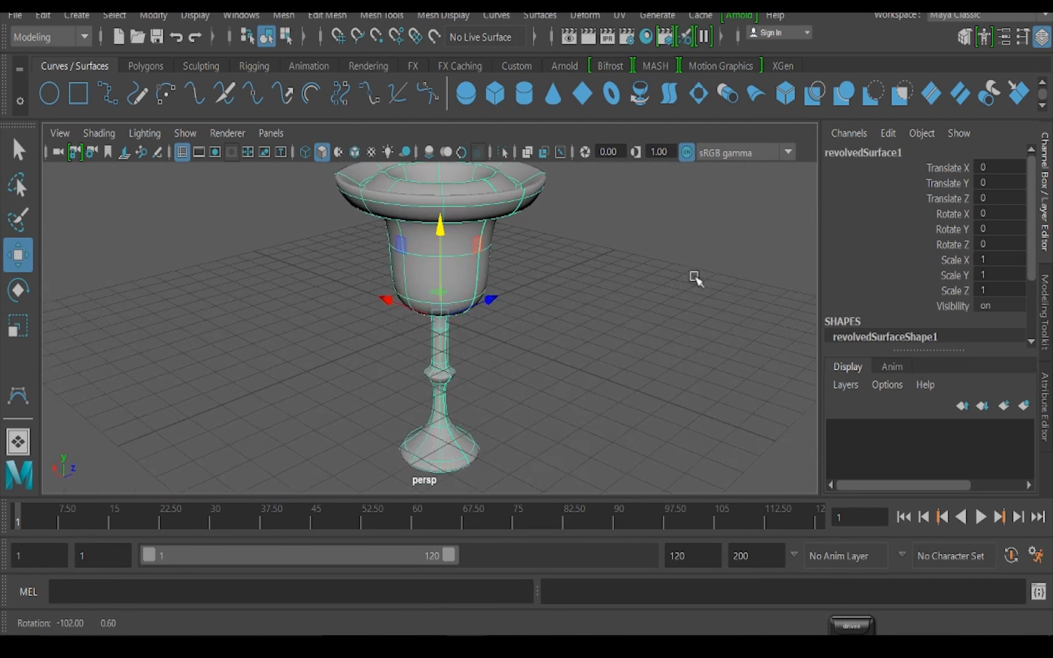
click(393, 209)
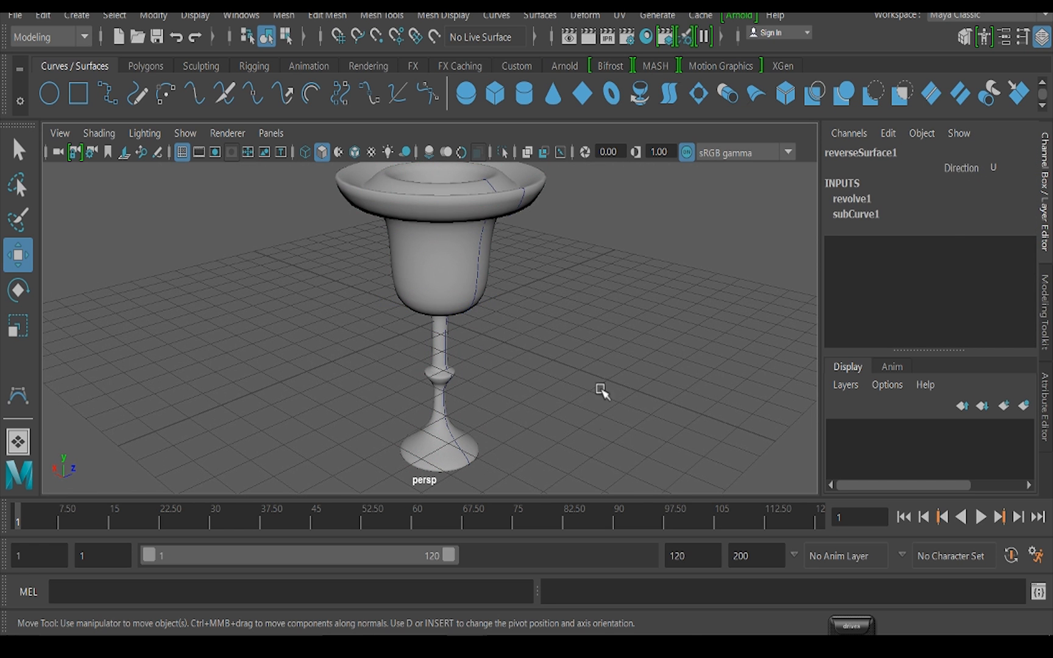
click(485, 250)
click(414, 230)
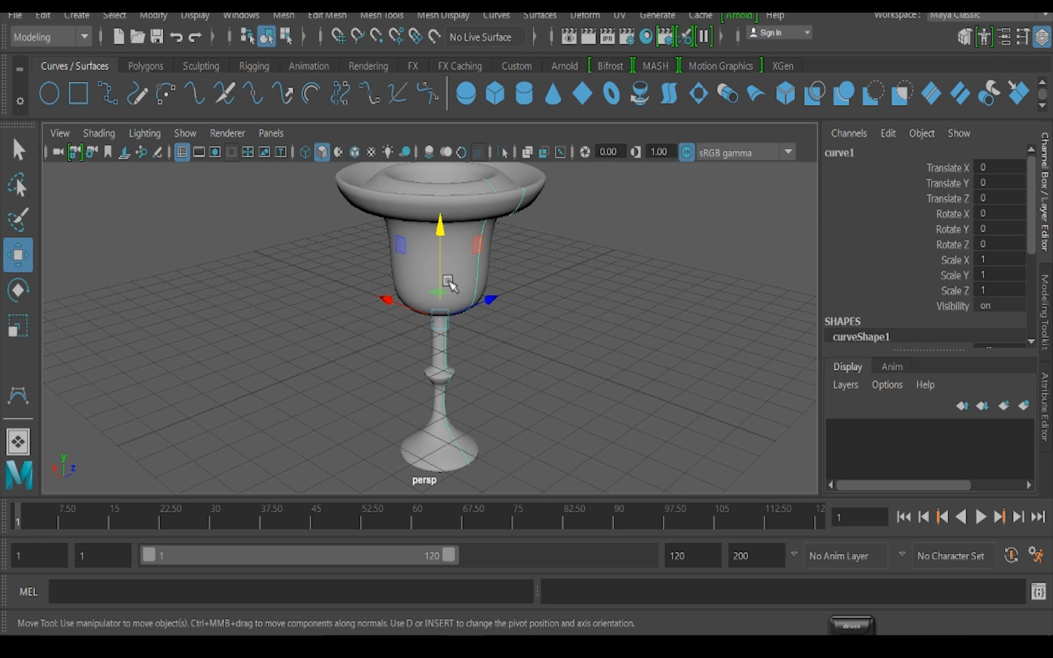
alt+drag(452, 282, 323, 173)
alt+drag(668, 431, 674, 365)
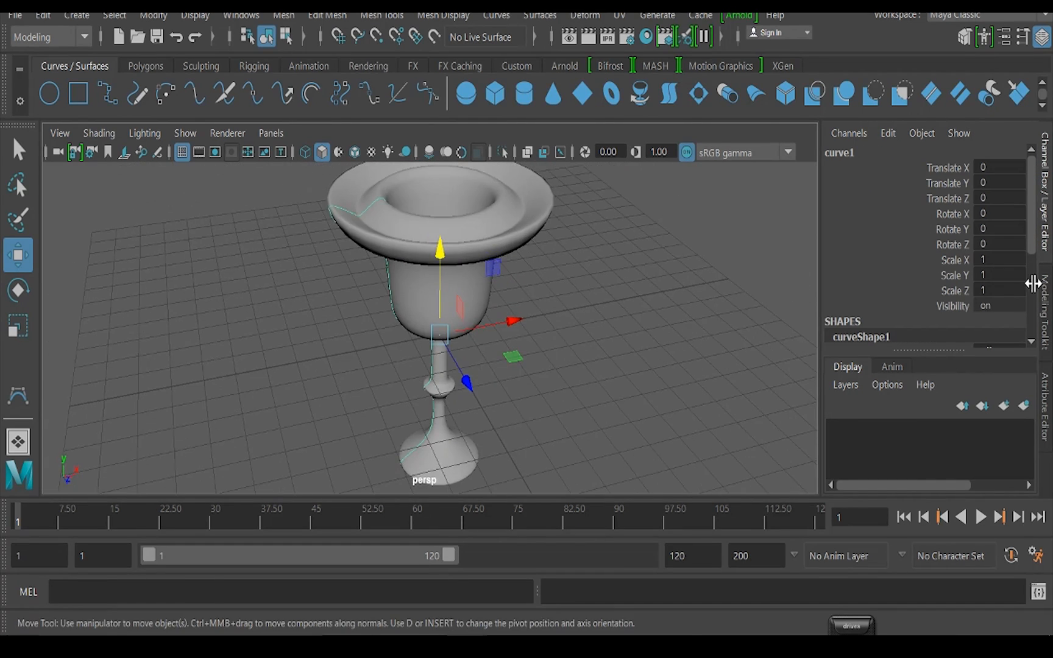
Try varying the Min Value of the curve's subCurve1 node, ending back at 0
scroll(980, 251, down, 3)
scroll(976, 255, down, 2)
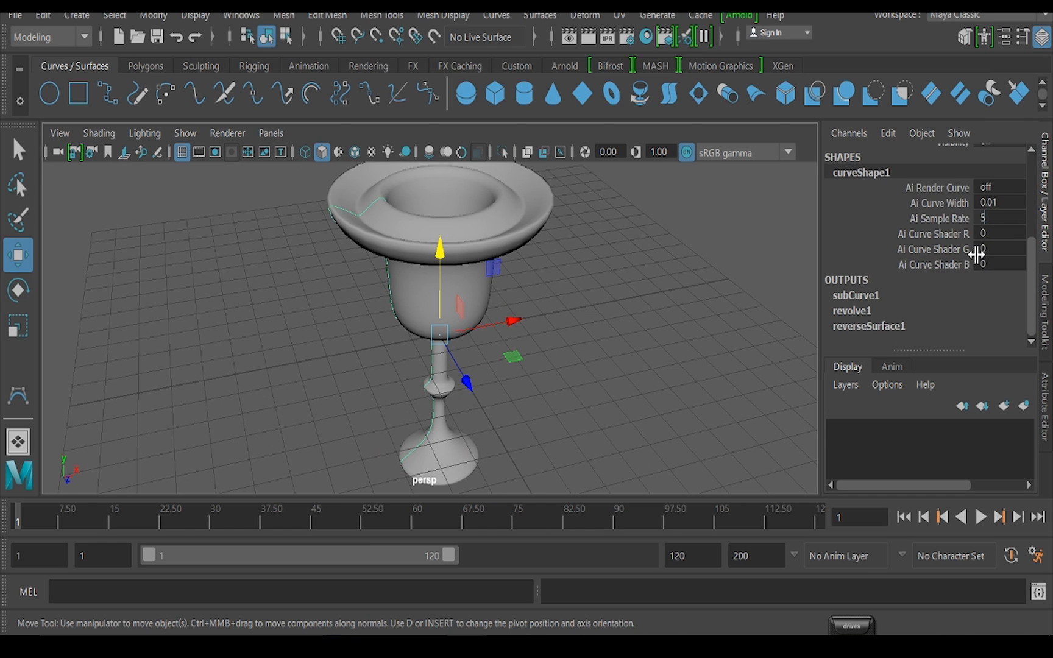
click(856, 296)
scroll(942, 255, down, 2)
click(941, 280)
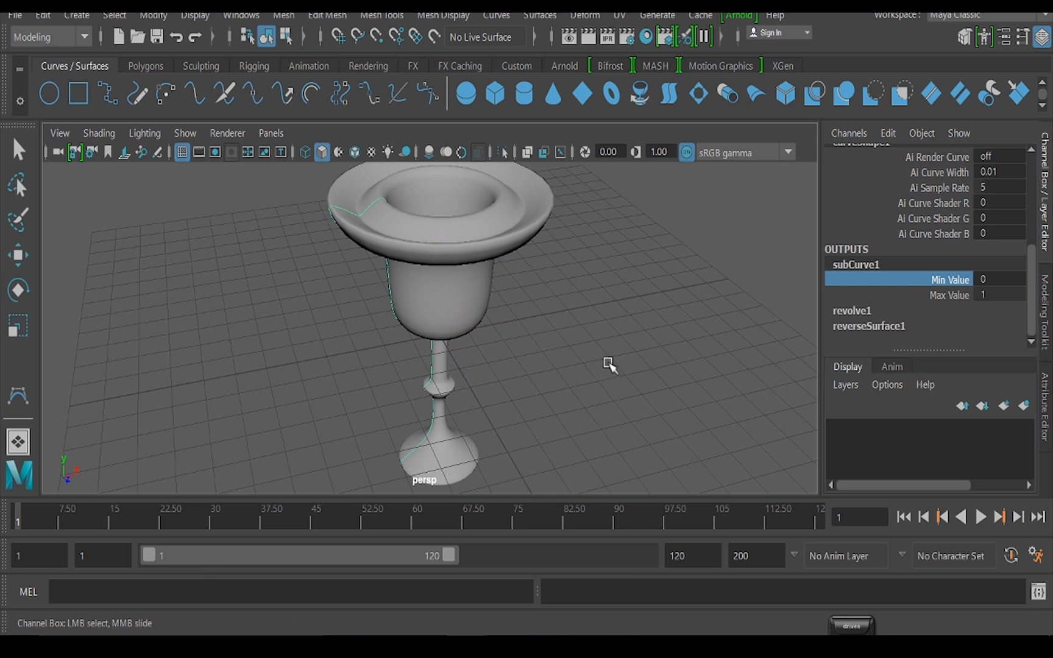
mouse_move(579, 367)
middle_down()
mouse_move(663, 372)
mouse_move(598, 368)
middle_up()
scroll(926, 287, up, 3)
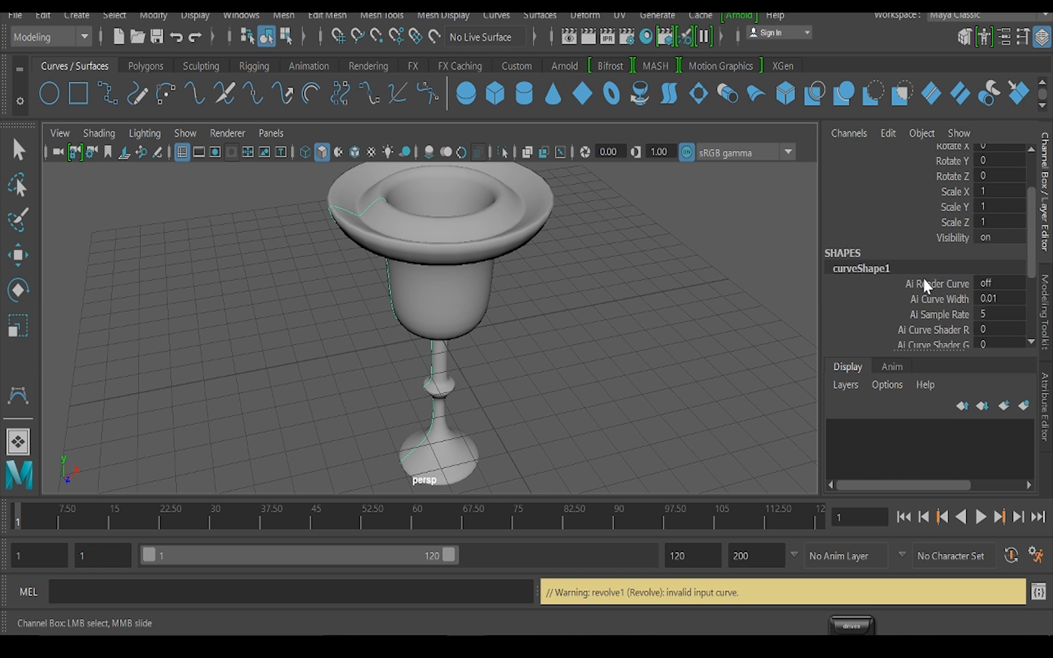
scroll(919, 279, down, 3)
key(w)
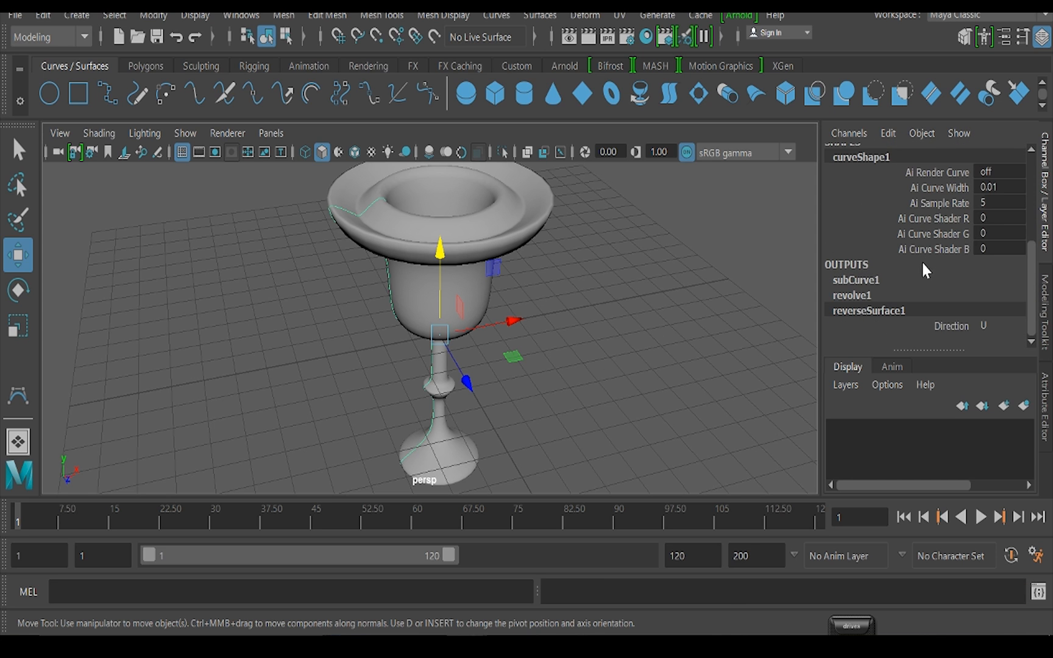
Try varying the End Sweep angle of the revolve1 node, ending back at 360
click(896, 295)
click(947, 242)
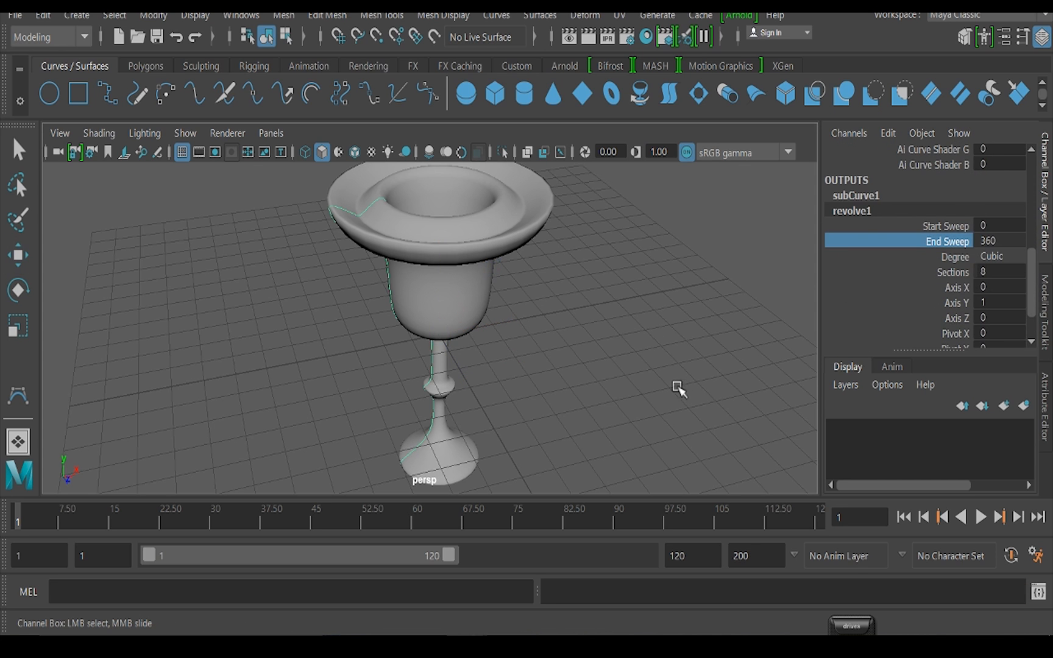
middle_drag(677, 388, 729, 403)
scroll(959, 266, up, 3)
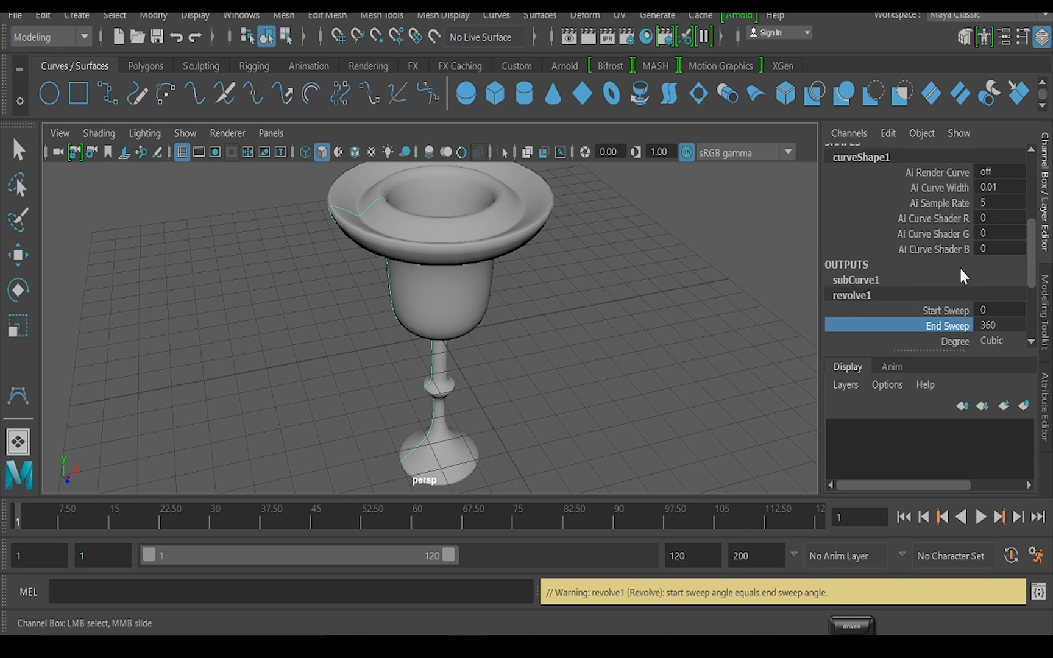
scroll(952, 281, down, 3)
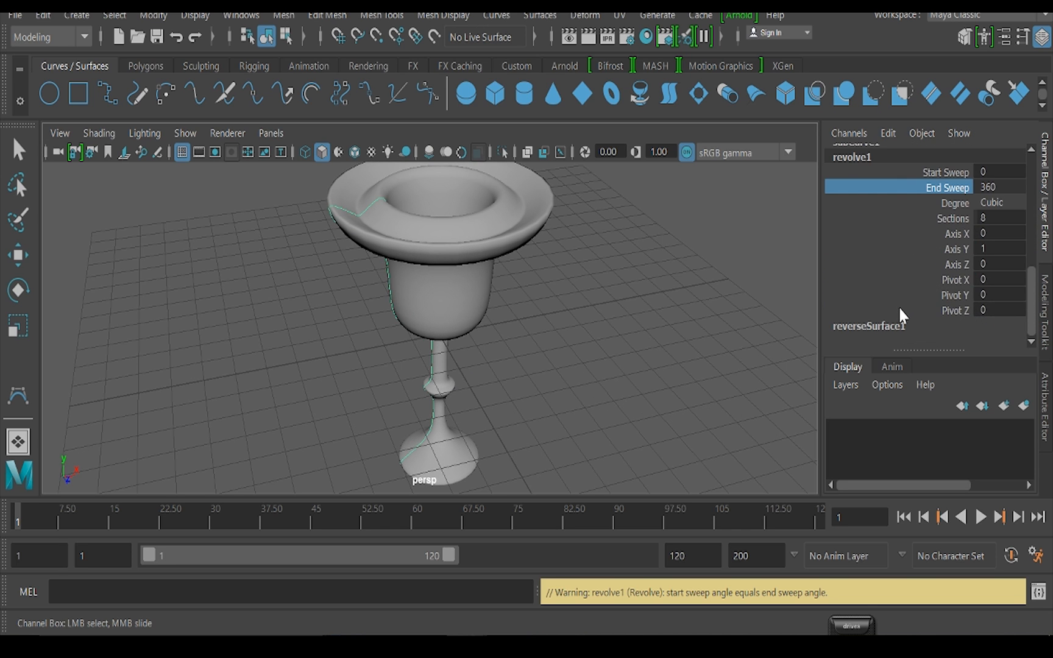
scroll(914, 299, up, 3)
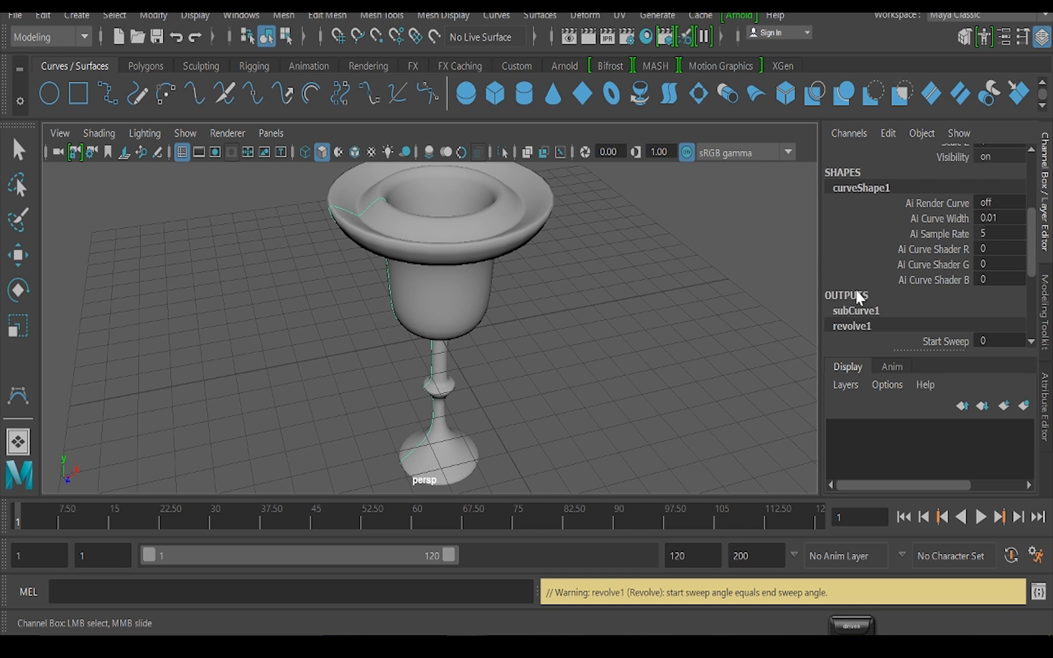
Try varying subCurve1's Min Value once more, returning it to 0
click(858, 316)
click(948, 279)
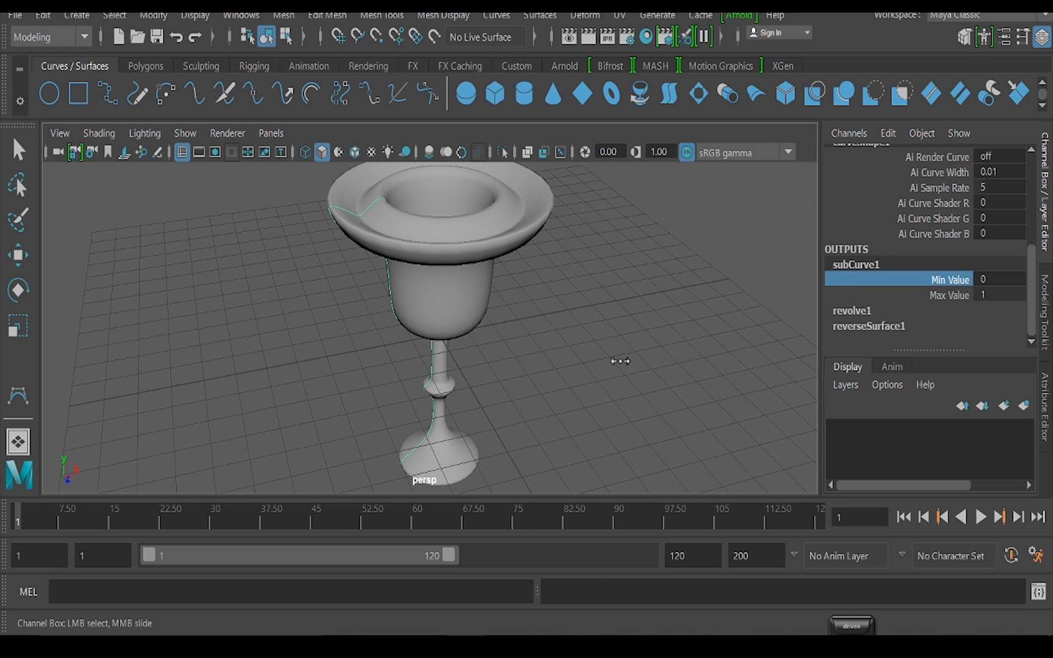
mouse_move(607, 370)
middle_down()
mouse_move(640, 367)
mouse_move(626, 366)
middle_up()
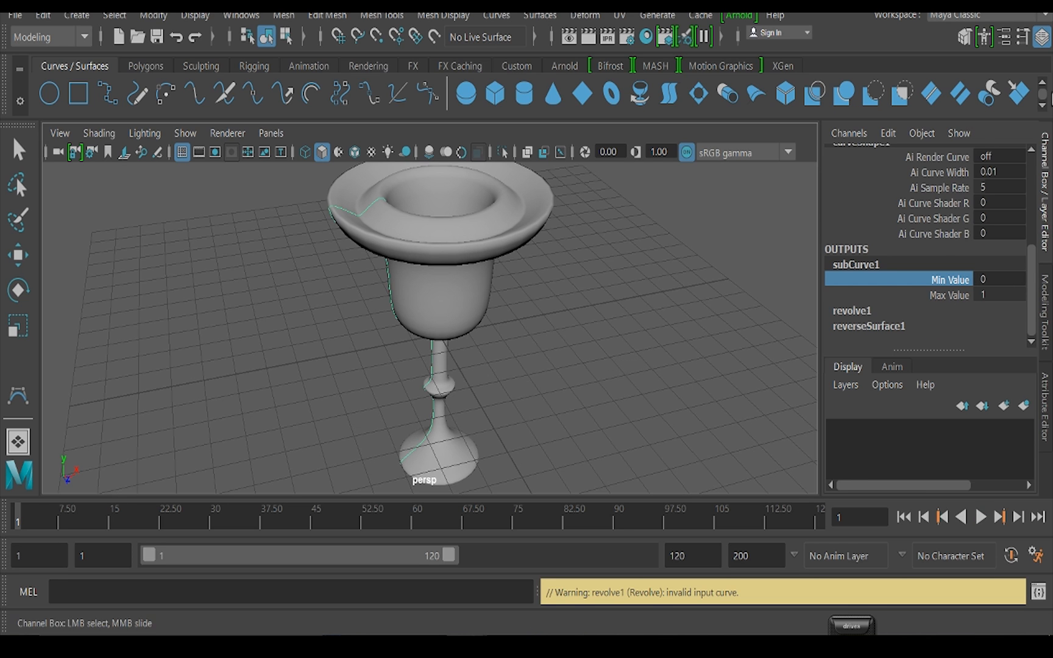
Key subCurve1's Min Value of 0 at frame 1 and again at frame 60
right_click(943, 282)
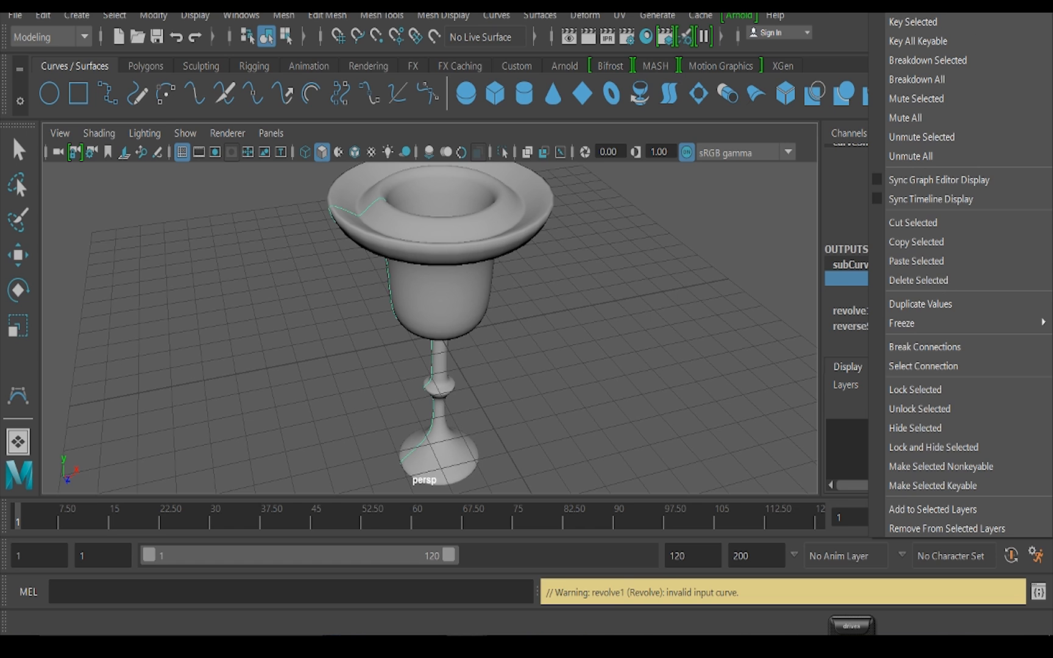
click(914, 22)
drag(295, 526, 327, 539)
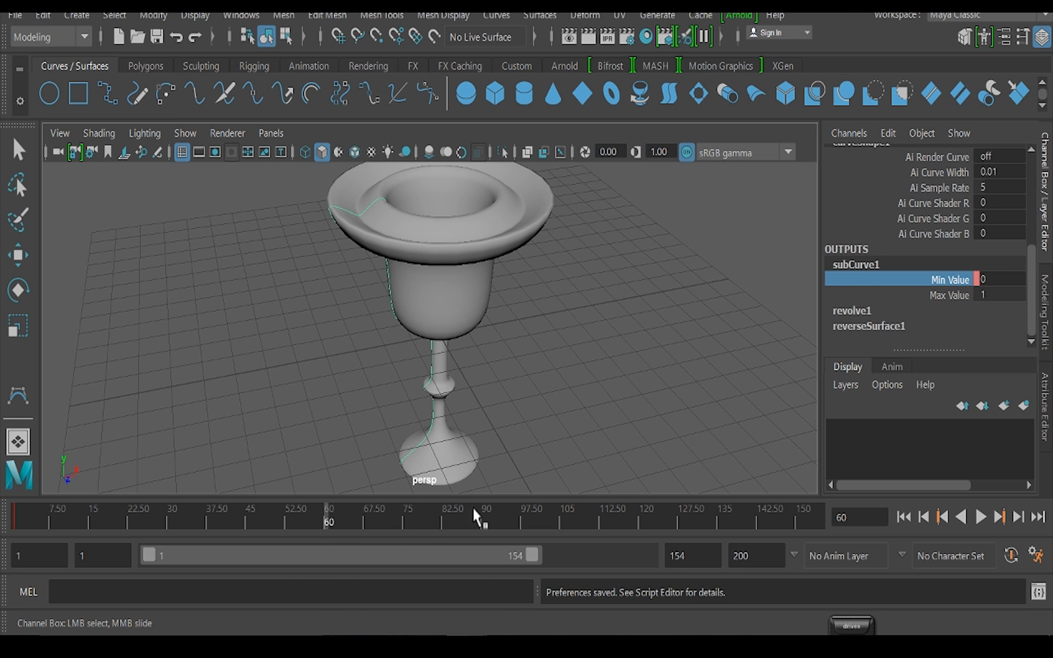
right_click(949, 281)
click(933, 22)
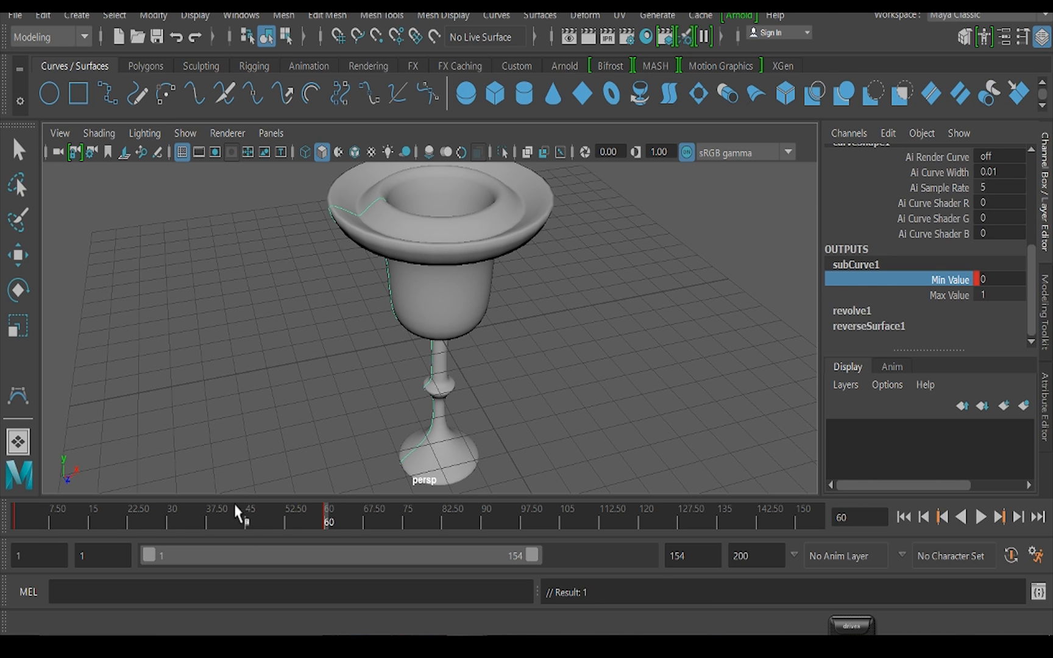
Set subCurve1's Min Value to 1 at frame 1 and key it
drag(324, 513, 4, 516)
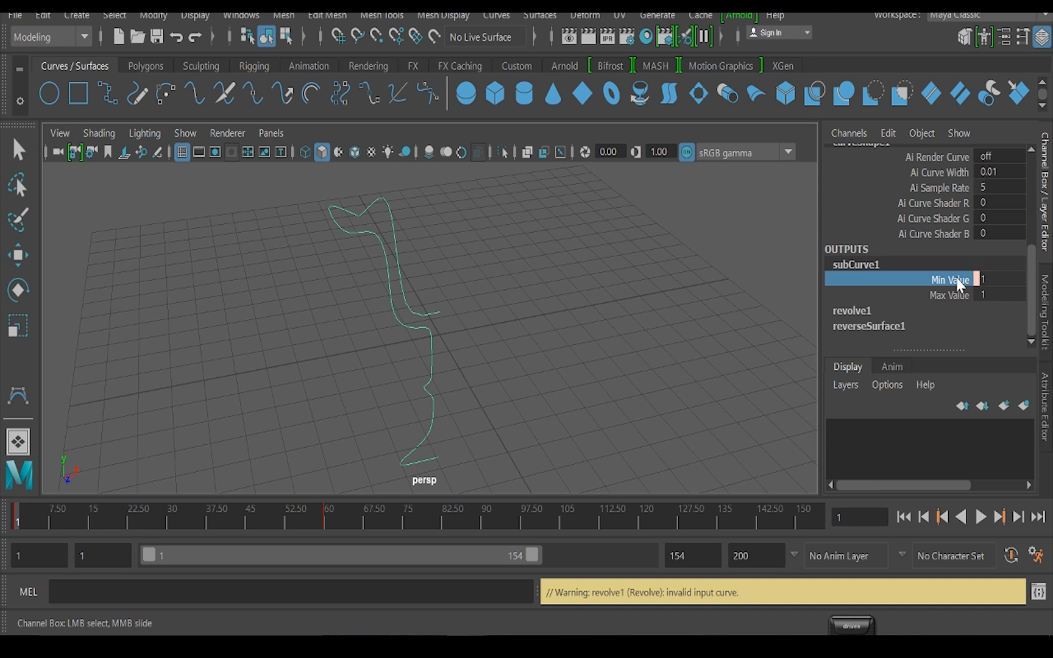
right_click(961, 282)
click(908, 23)
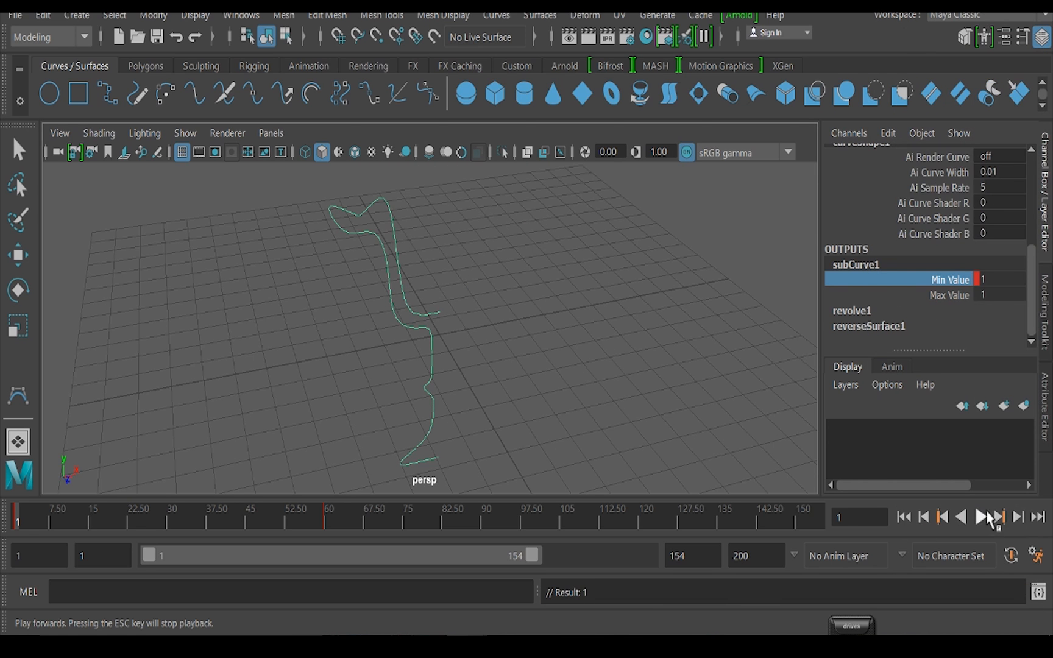
Play the goblet's growth animation past frame 60, stop it and return to frame 1
click(982, 516)
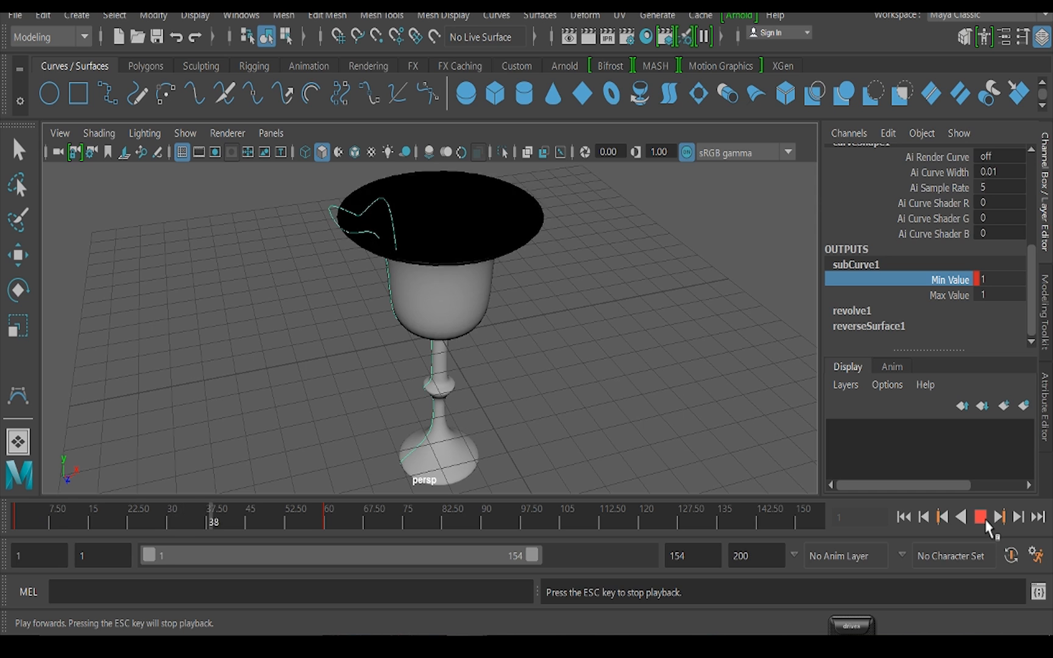
click(982, 517)
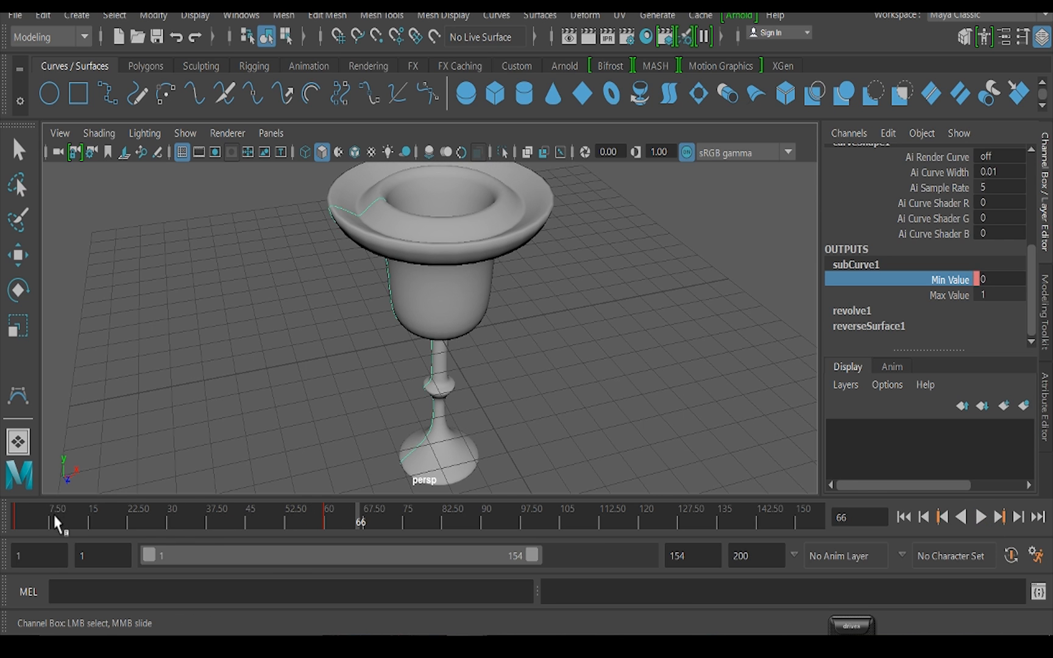
click(17, 517)
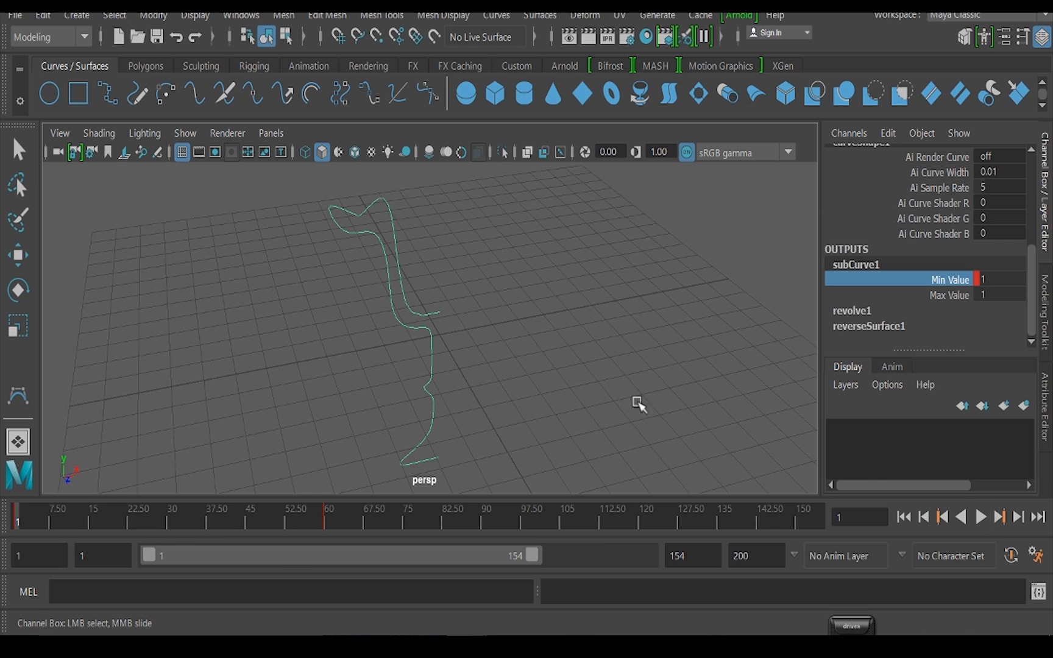
Set the End Sweep of revolve1 to 0 and key it at frame 1
click(868, 327)
key(w)
click(871, 291)
scroll(906, 275, down, 1)
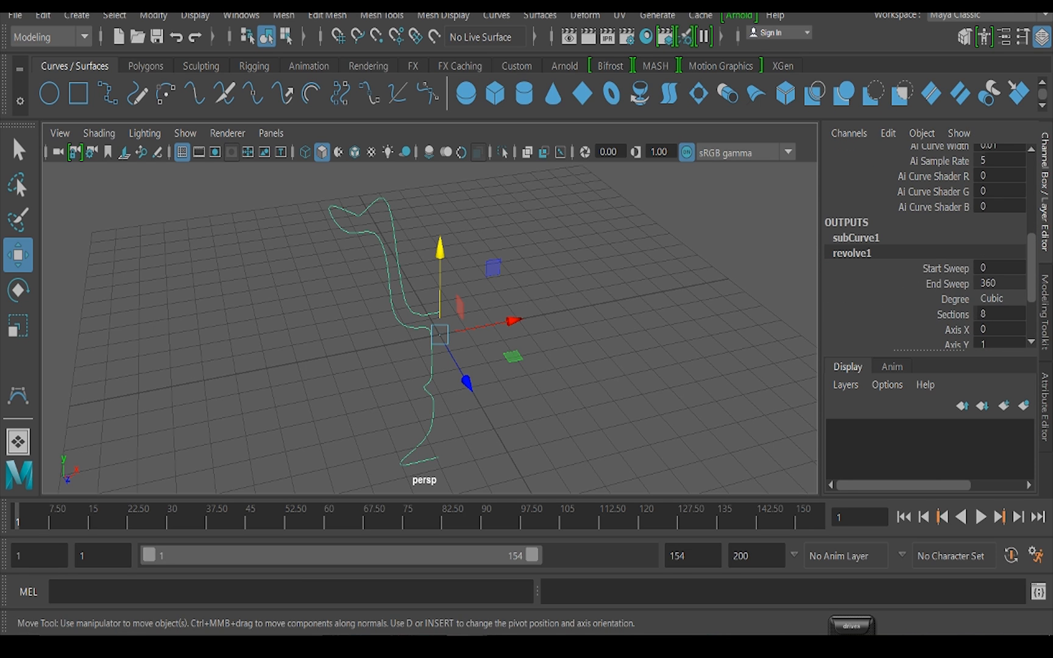
click(953, 285)
middle_drag(782, 318, 3, 344)
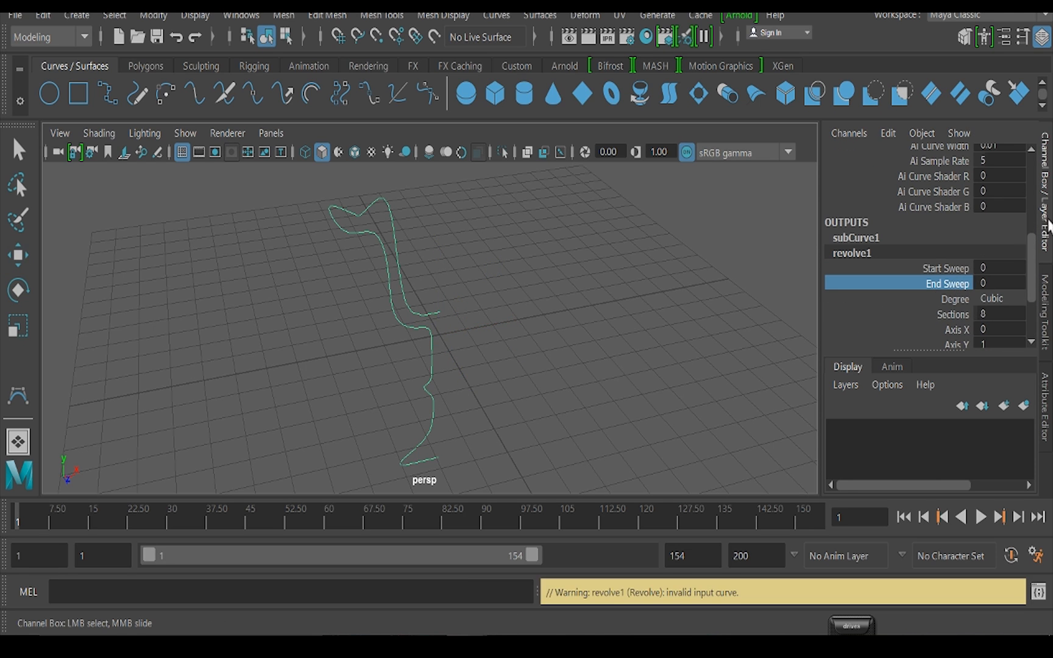
right_click(969, 283)
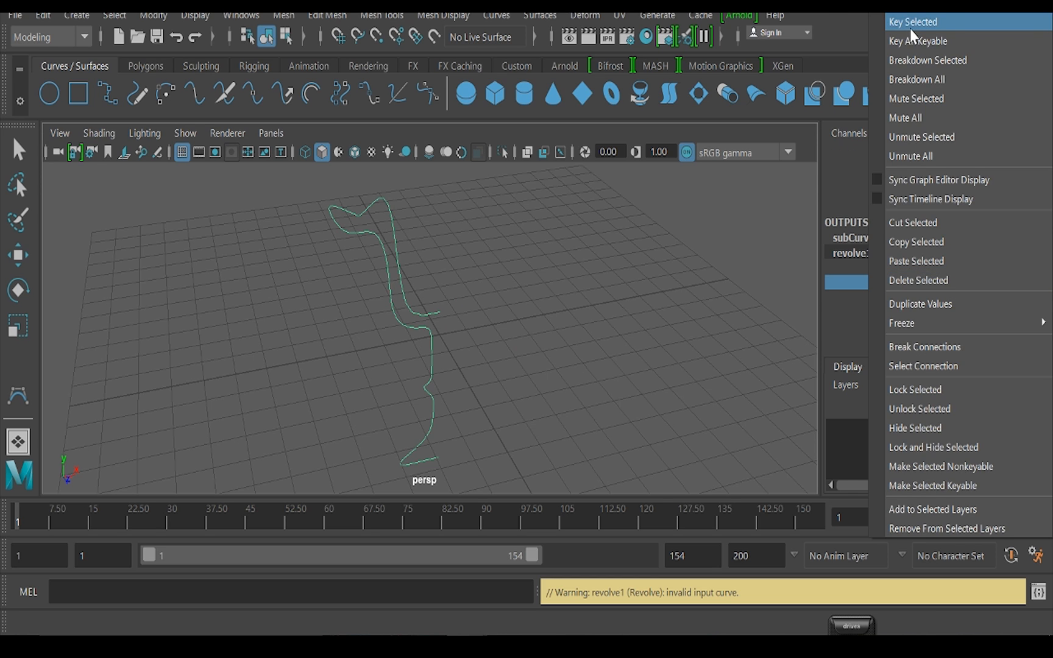
click(908, 22)
At frame 60, set the End Sweep of revolve1 to 360 and key it
drag(183, 518, 324, 552)
click(994, 280)
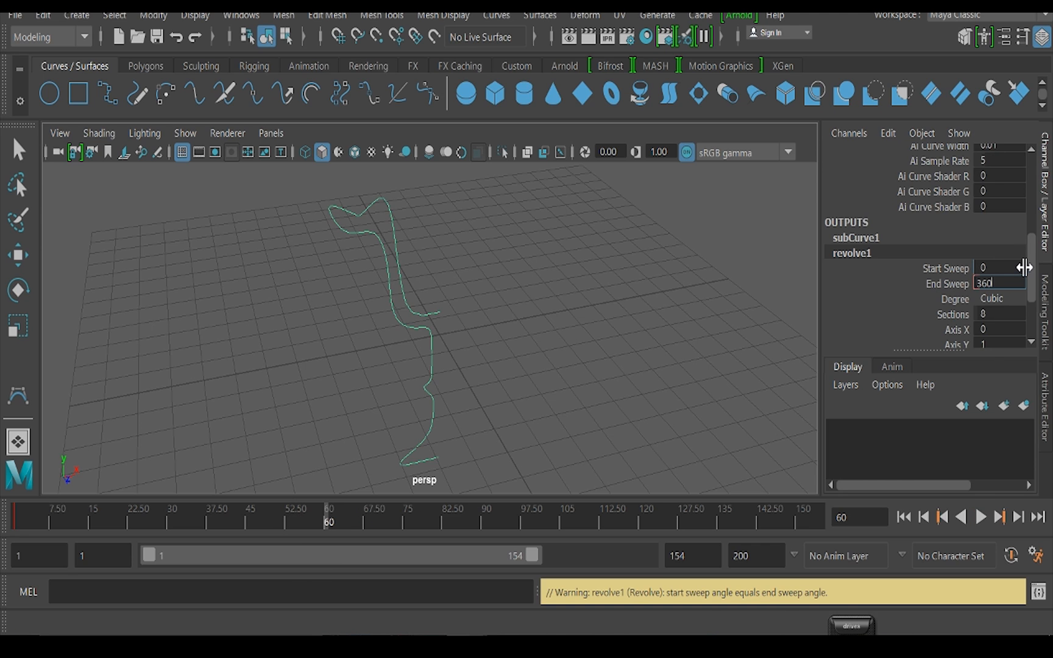
text(360)
key(Return)
right_click(953, 282)
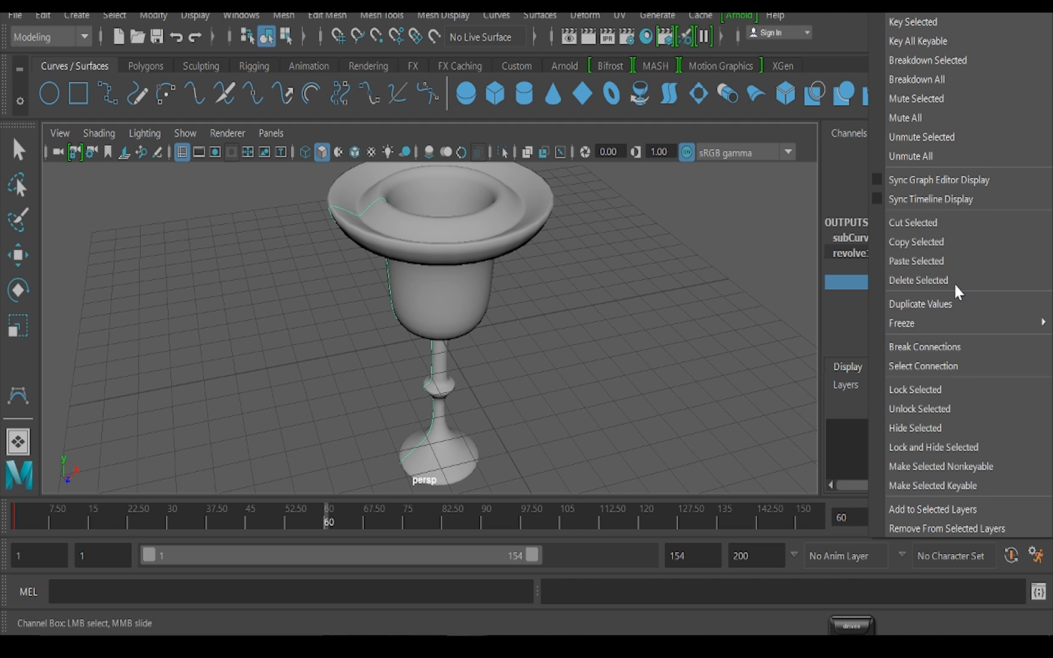
click(908, 18)
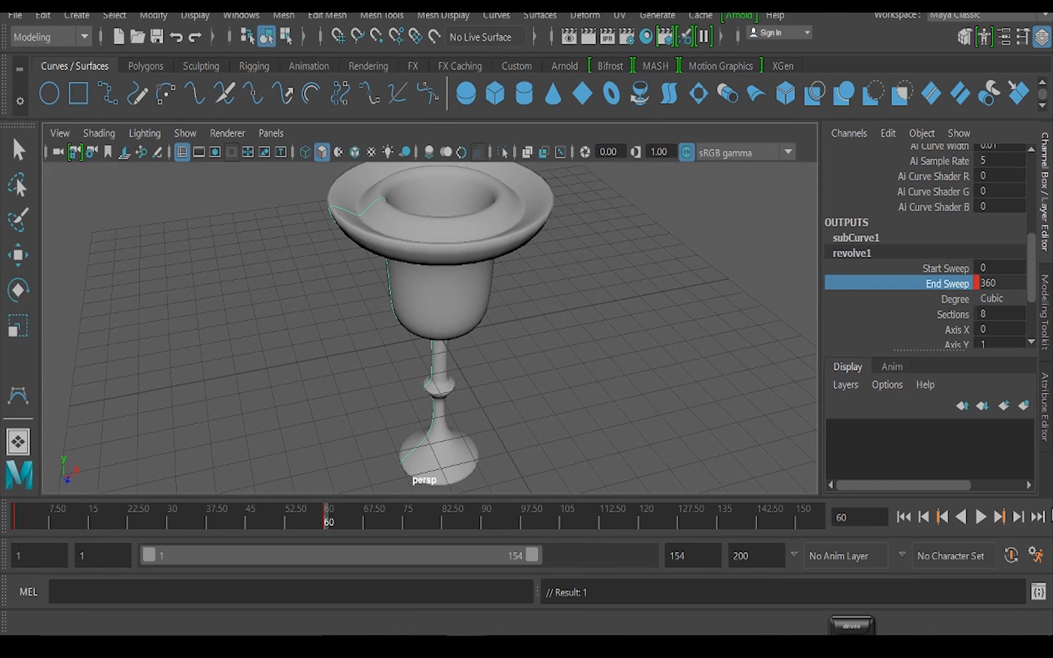
Play the revolve sweep animation from the first frame and stop it after the goblet is complete
click(904, 517)
click(982, 517)
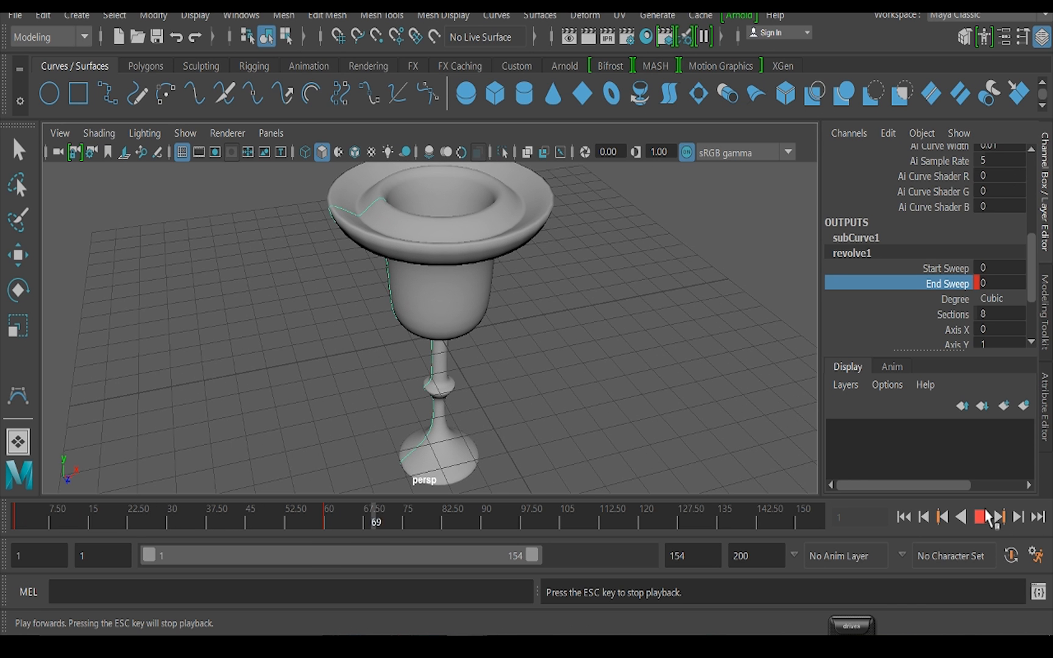
click(983, 517)
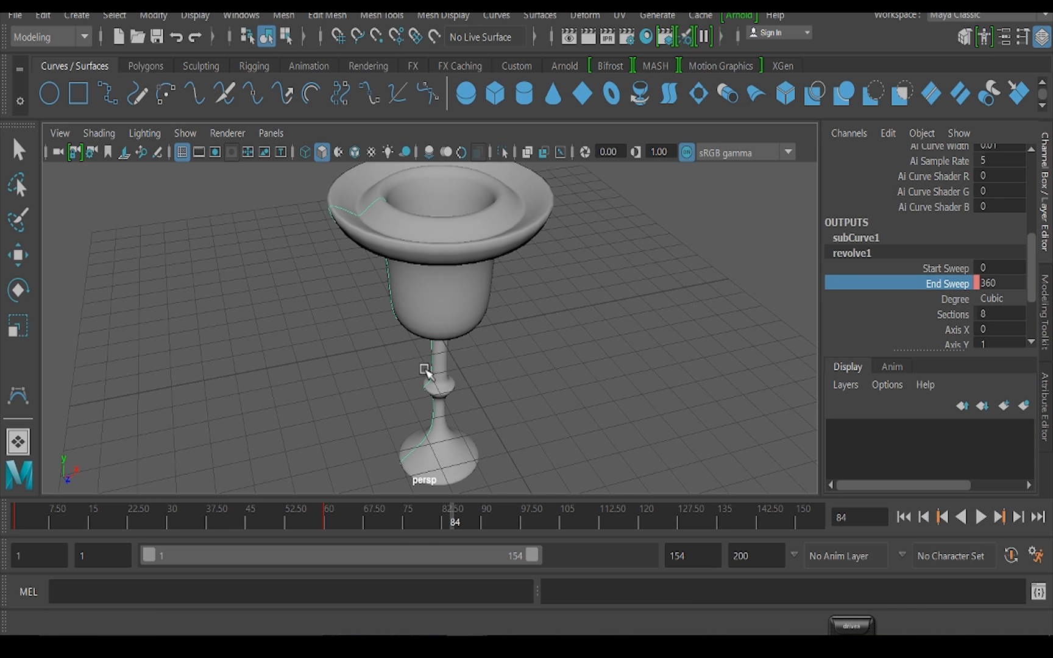
Examine the fully revolved goblet from several sides and distances
alt+drag(425, 369, 697, 293)
scroll(470, 364, down, 3)
alt+drag(470, 364, 513, 331)
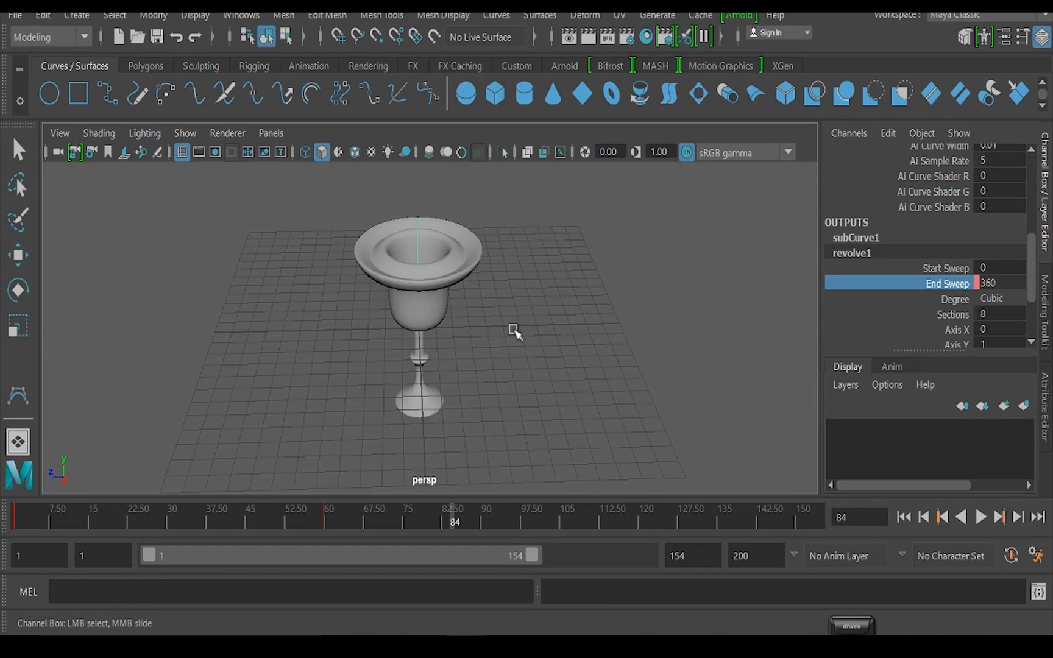
scroll(434, 210, up, 5)
scroll(485, 337, down, 5)
alt+drag(433, 370, 482, 345)
scroll(537, 351, up, 4)
scroll(482, 360, down, 3)
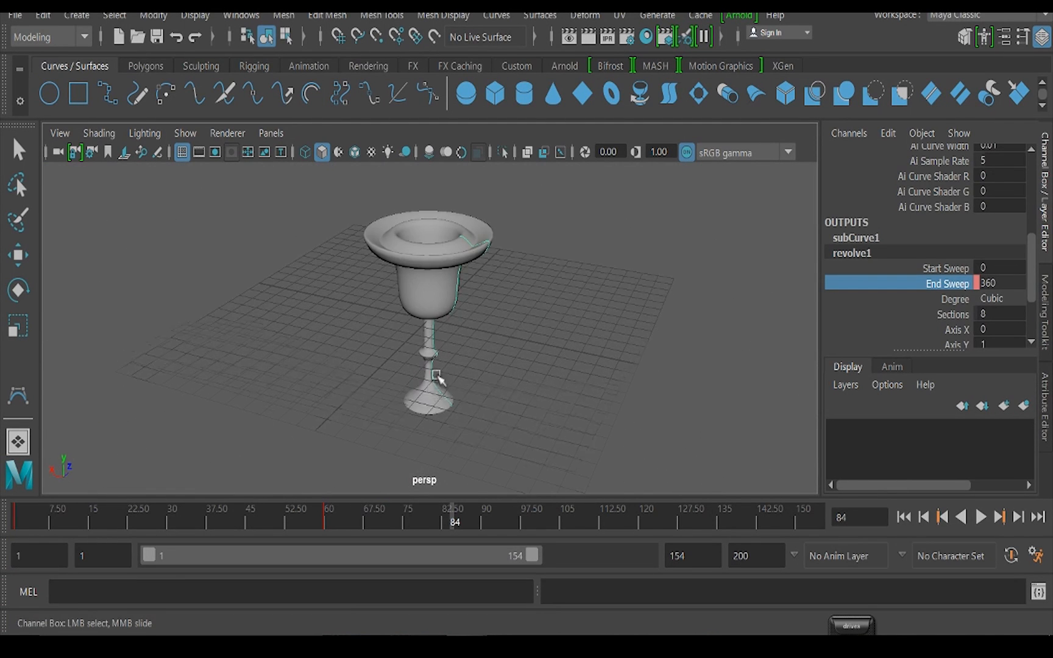
scroll(439, 357, up, 5)
scroll(438, 354, down, 3)
alt+drag(411, 348, 442, 254)
Select the revolved goblet surface and open the options for converting NURBS to polygons
click(441, 255)
key(w)
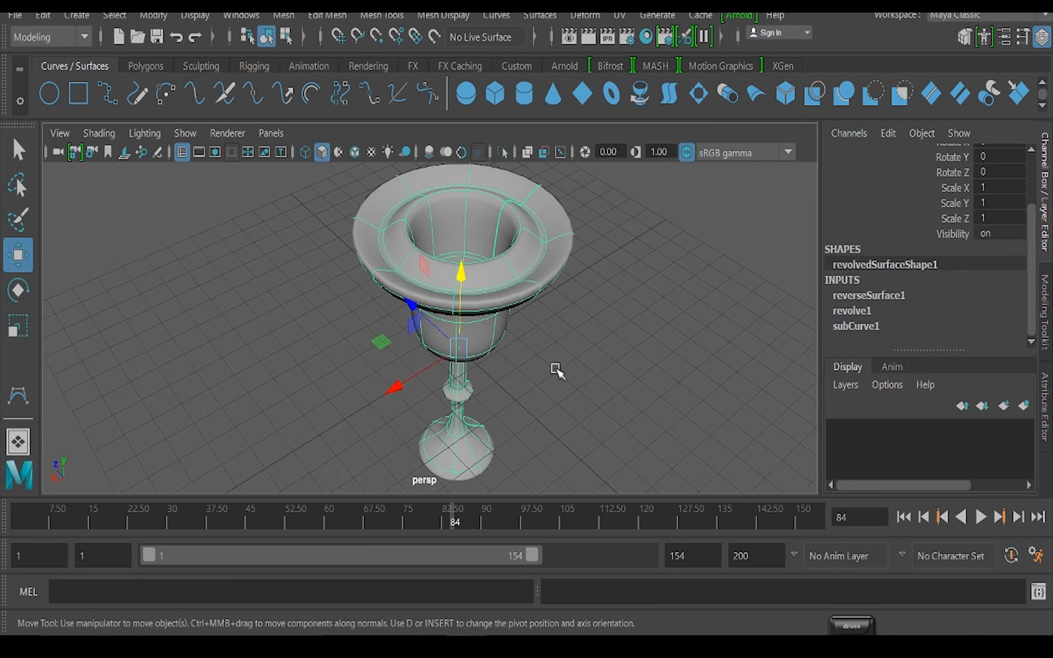
alt+drag(557, 370, 481, 296)
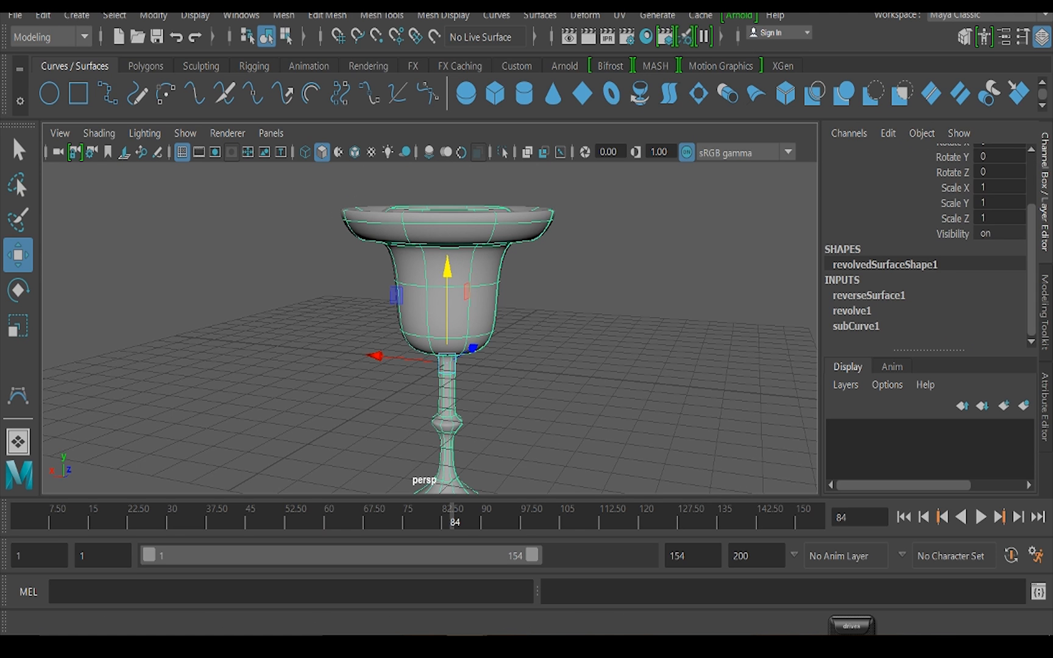
click(76, 15)
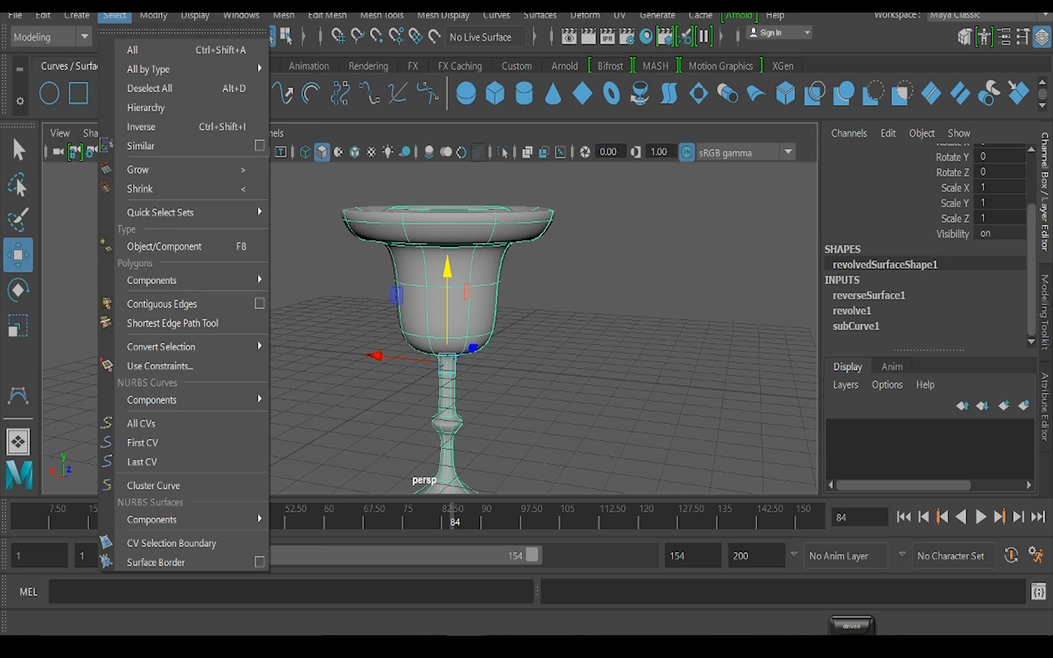
mouse_move(154, 18)
mouse_move(199, 484)
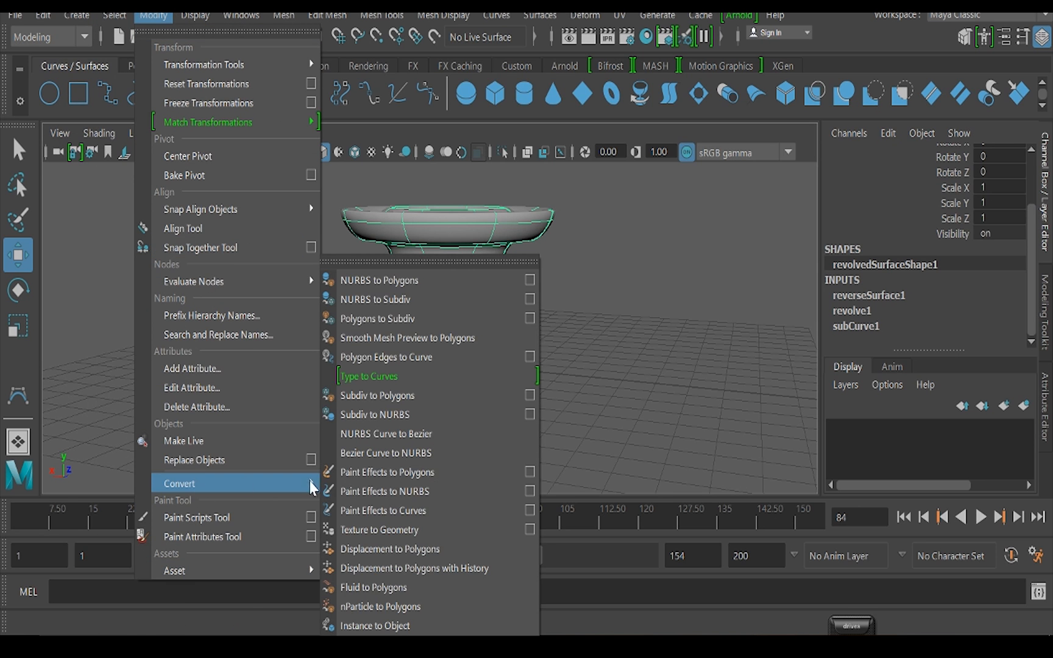
click(530, 282)
drag(693, 122, 719, 82)
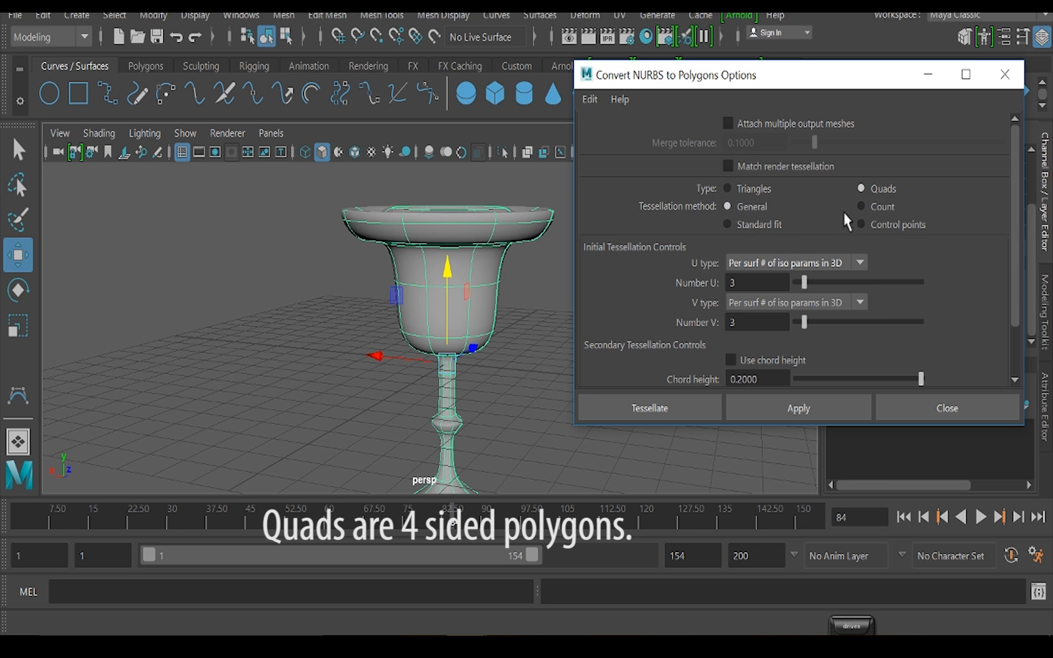
Convert the goblet to a quad polygon mesh with Number U and Number V both set to 32
scroll(847, 223, down, 2)
drag(806, 221, 906, 229)
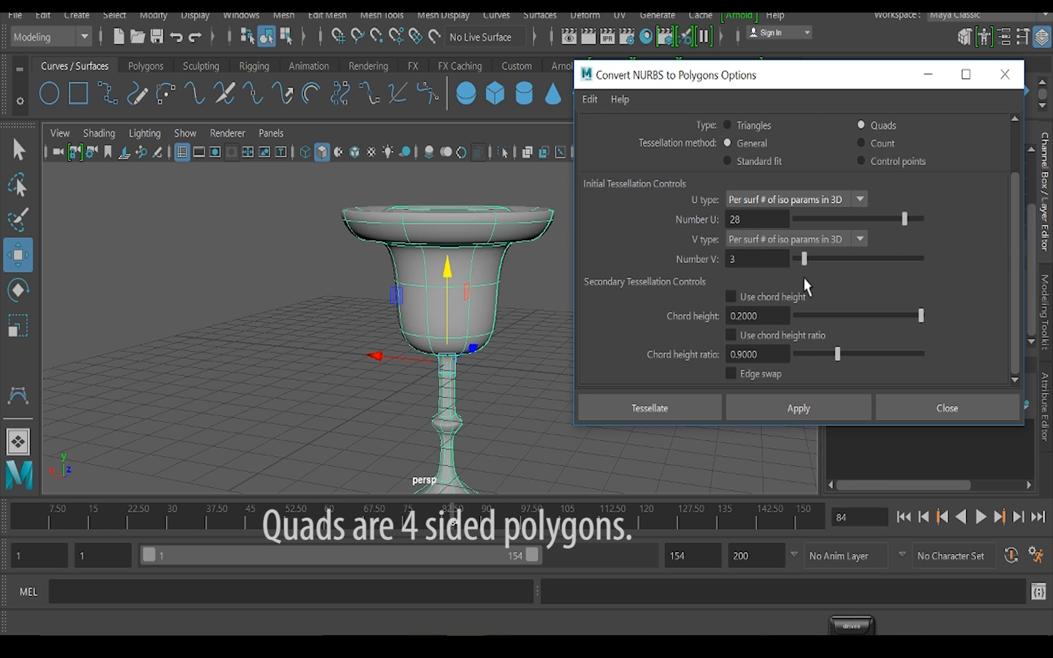
drag(805, 258, 966, 234)
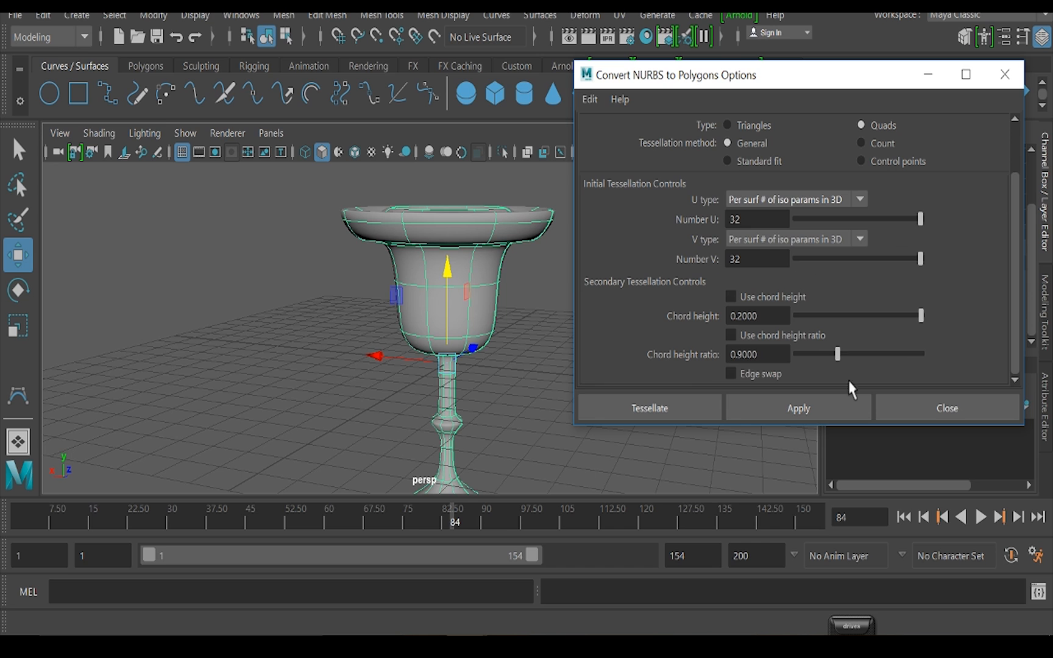
click(801, 407)
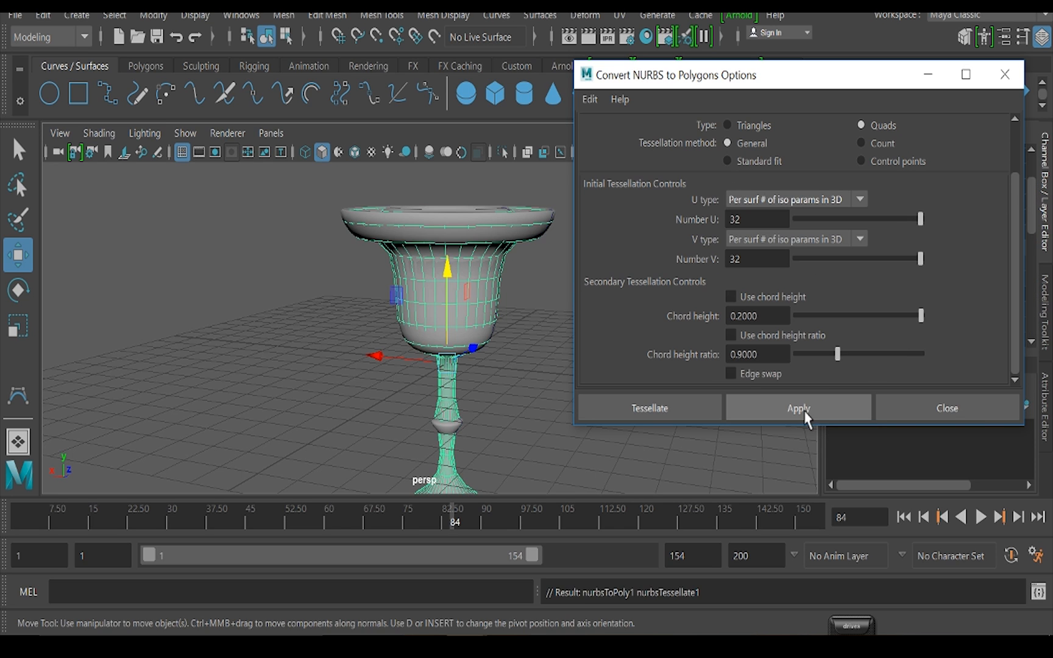
Put the original NURBS goblet surface in a new display layer and hide that layer
click(440, 213)
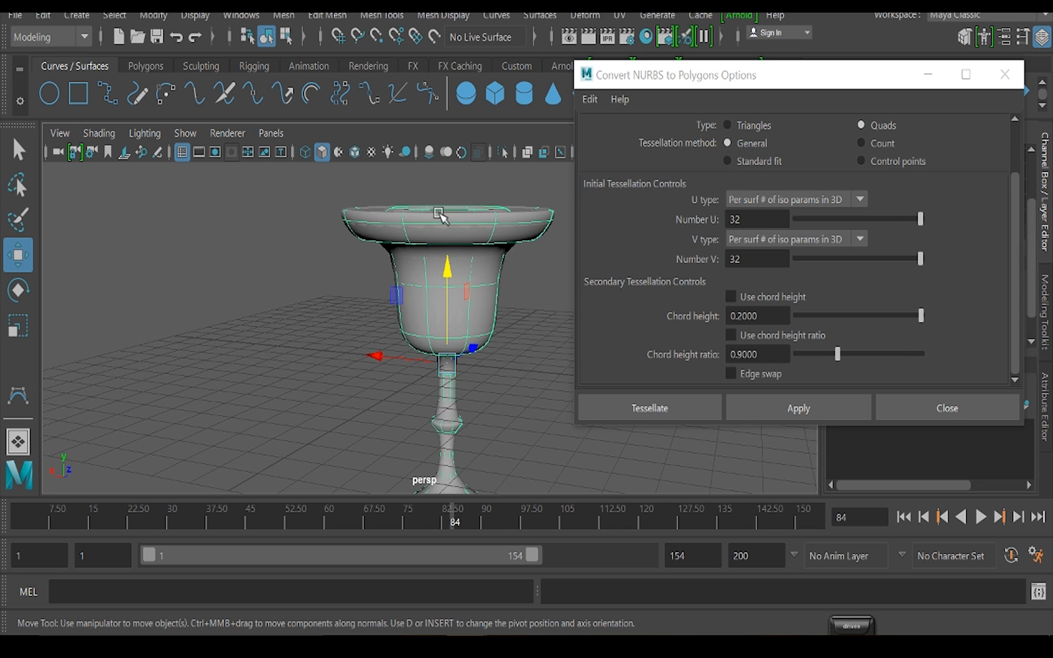
click(928, 74)
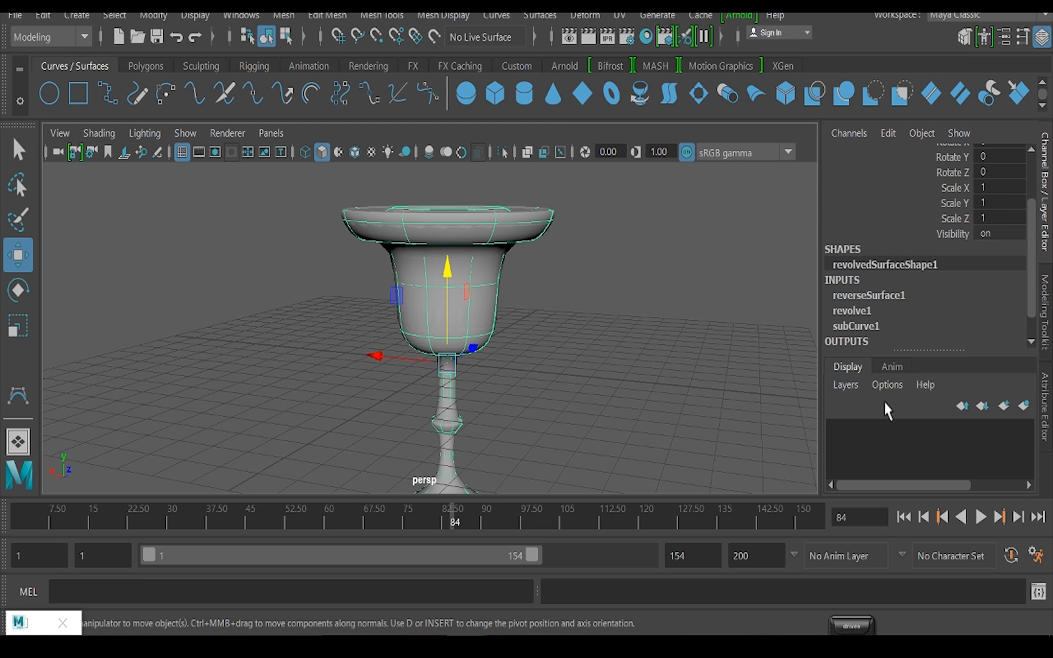
click(1025, 408)
click(835, 430)
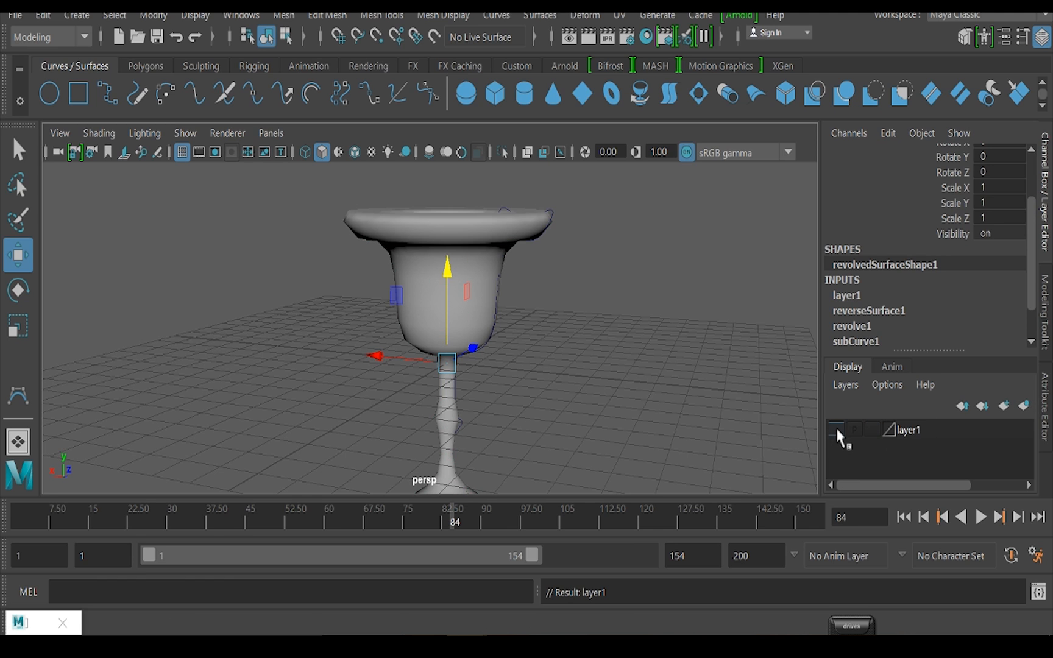
Add the goblet's profile curve to the hidden layer and rename the layer curvesVase
click(504, 210)
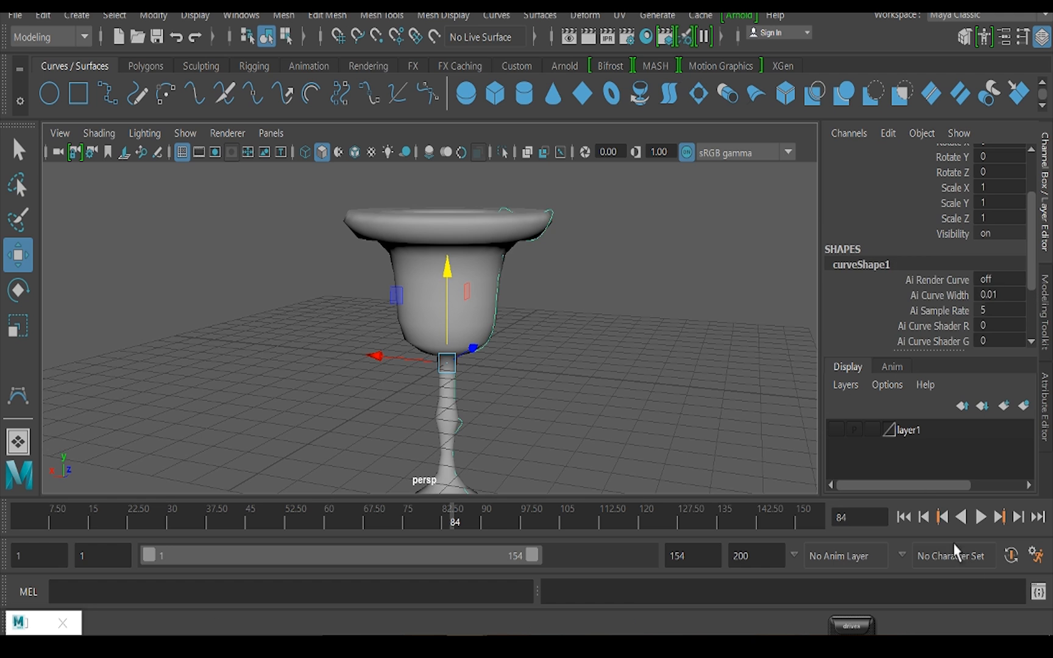
right_click(908, 432)
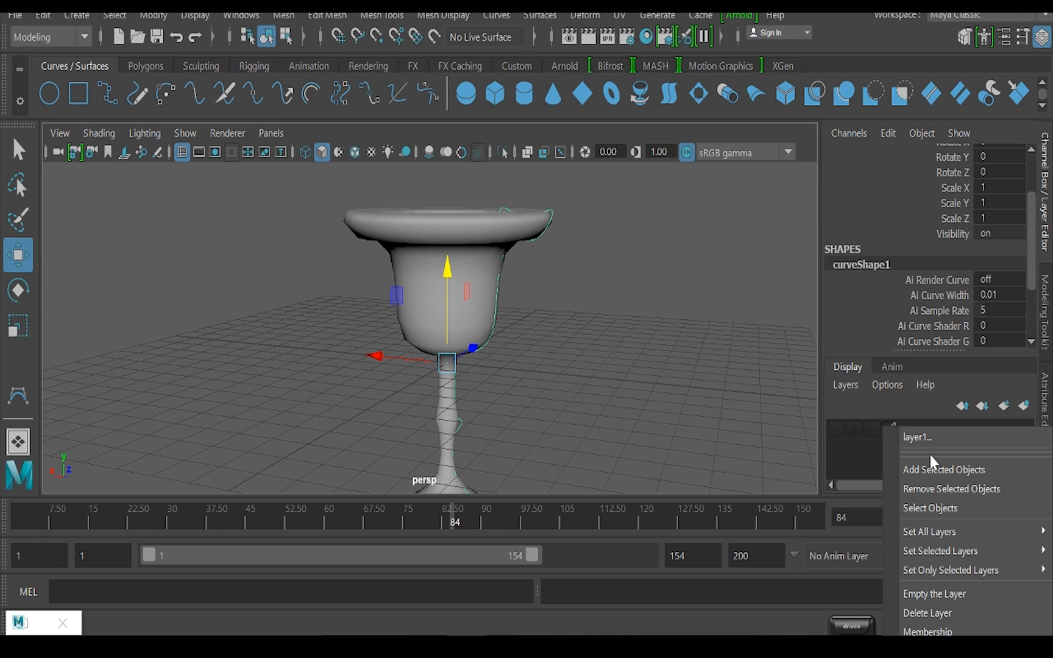
click(933, 470)
double_click(909, 431)
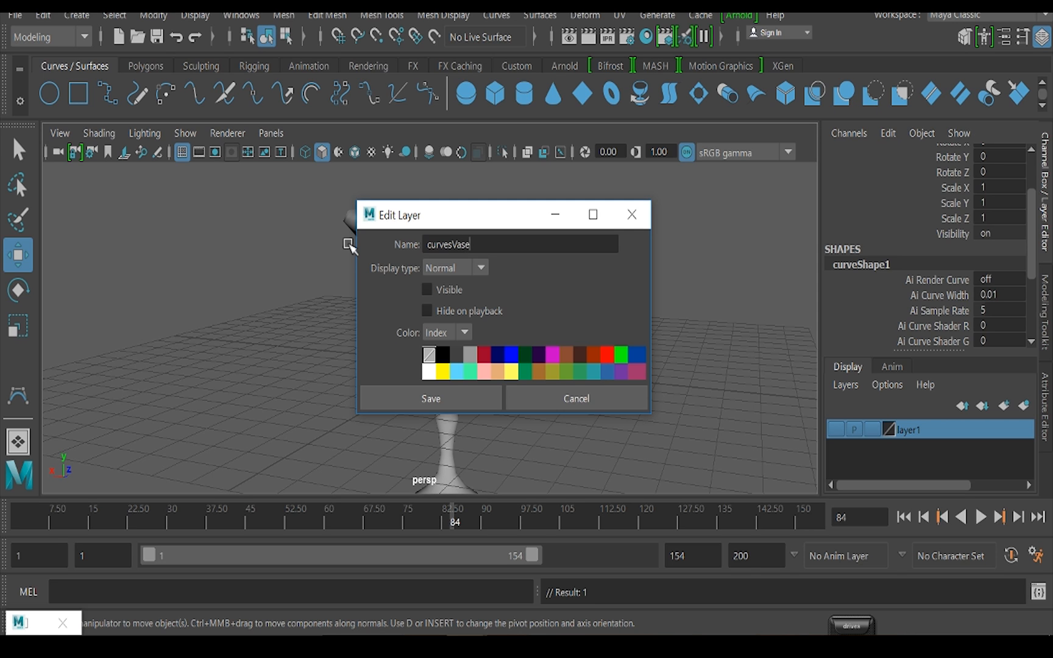
click(454, 409)
Select the polygon goblet, check its mesh up close and open its full attributes
click(484, 229)
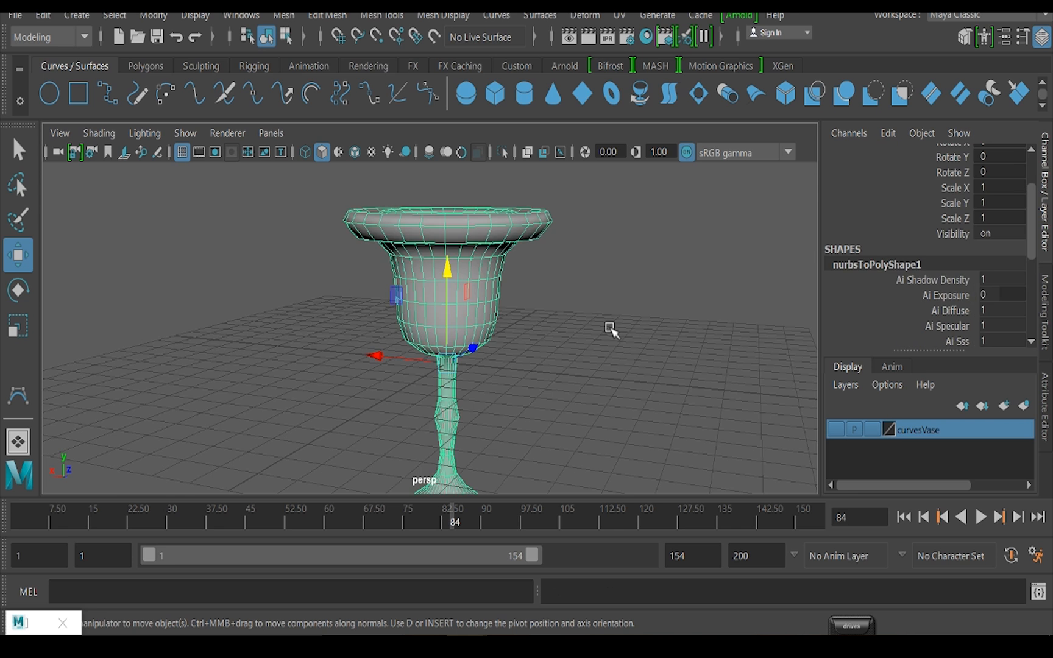
alt+drag(594, 340, 528, 337)
scroll(475, 358, up, 5)
scroll(489, 300, down, 4)
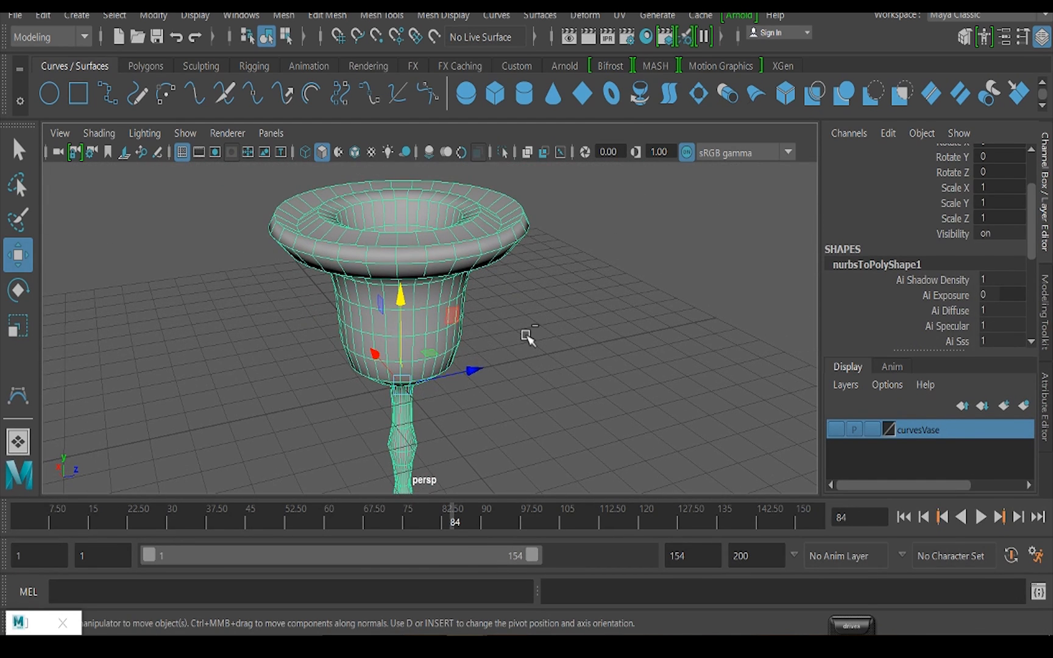
key(ctrl+a)
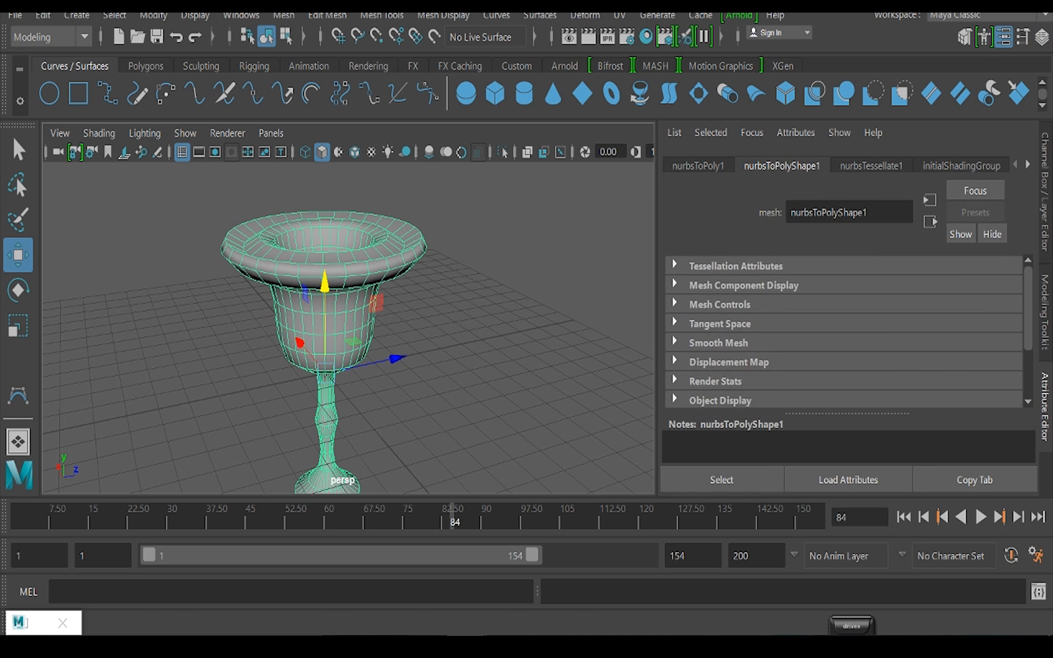
scroll(866, 272, down, 3)
scroll(824, 308, up, 3)
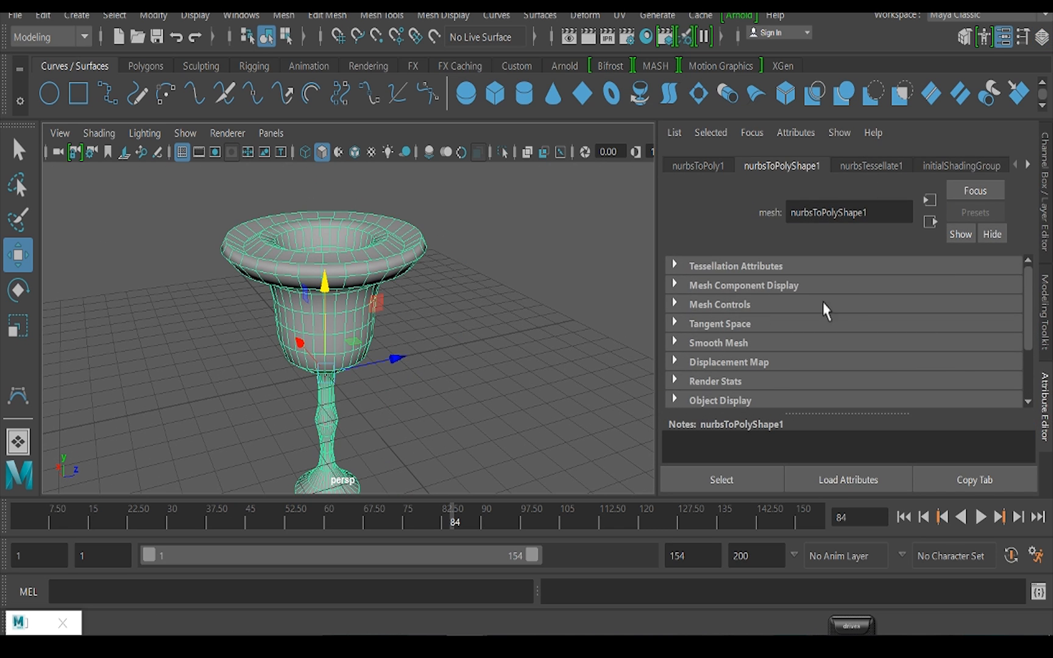
Set the U Number in nurbsTessellate1's general tessellation options to 100
click(868, 167)
scroll(846, 313, down, 1)
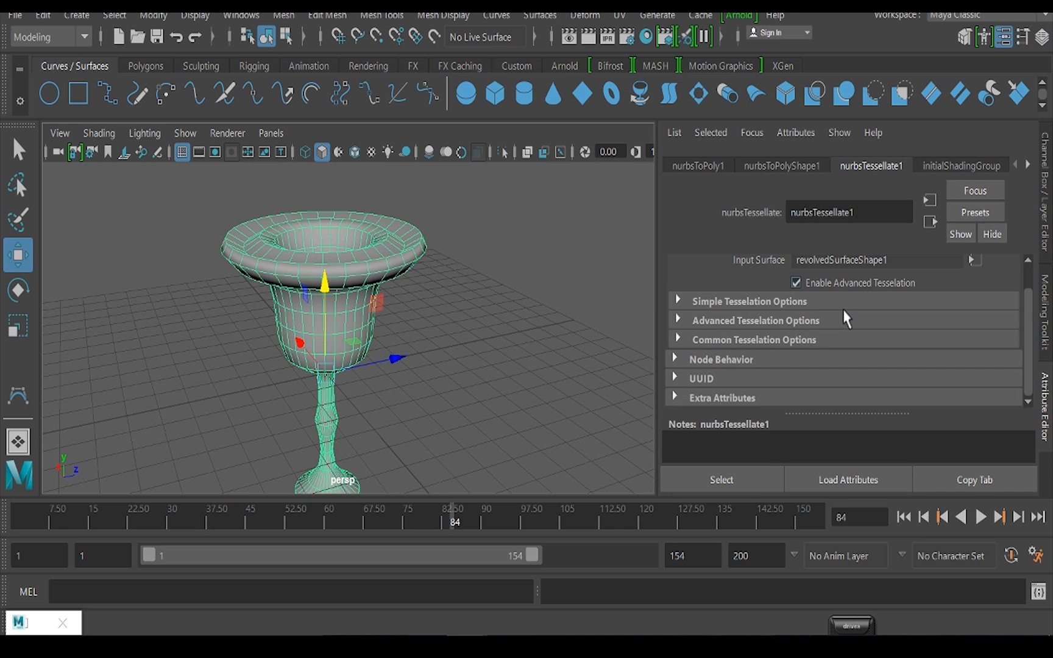
click(693, 321)
scroll(731, 323, down, 3)
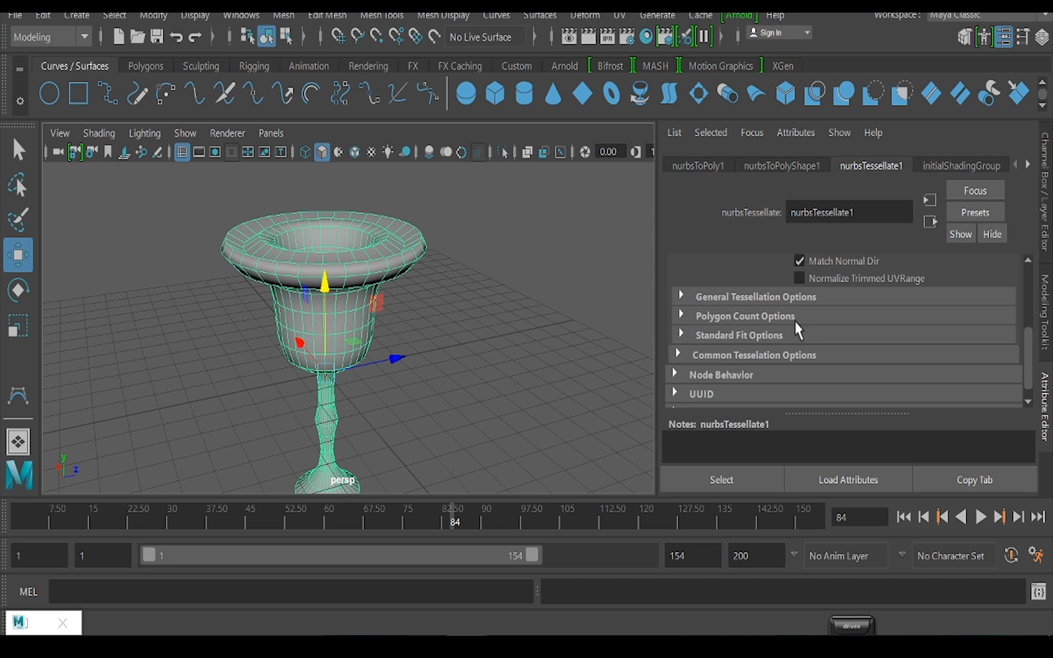
click(725, 298)
scroll(794, 323, down, 3)
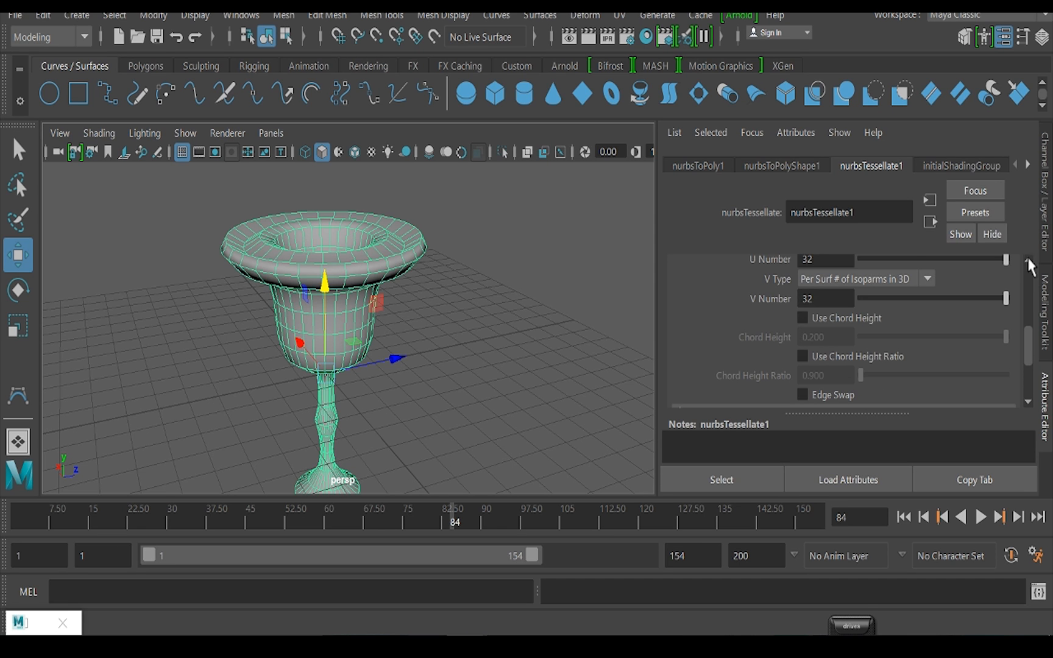
drag(1007, 261, 1029, 344)
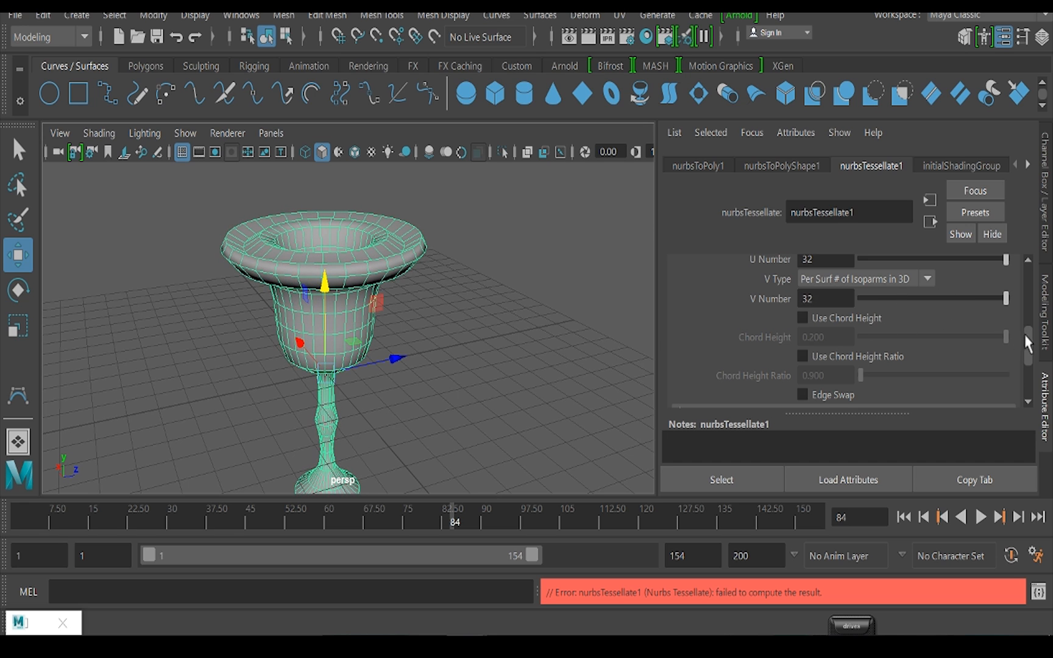
scroll(825, 300, up, 3)
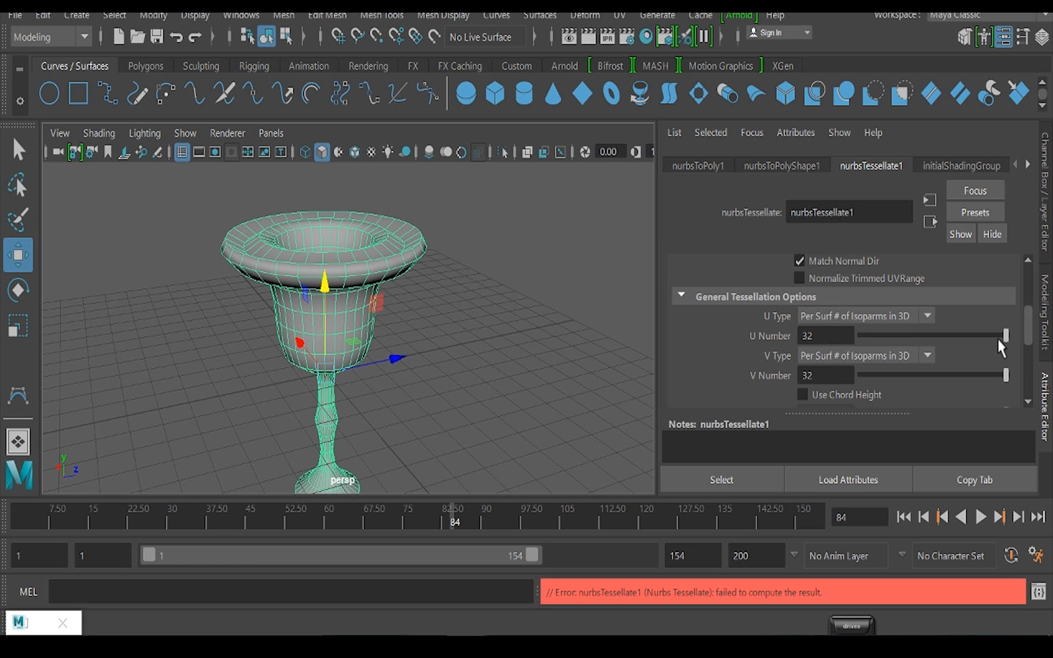
drag(818, 337, 436, 381)
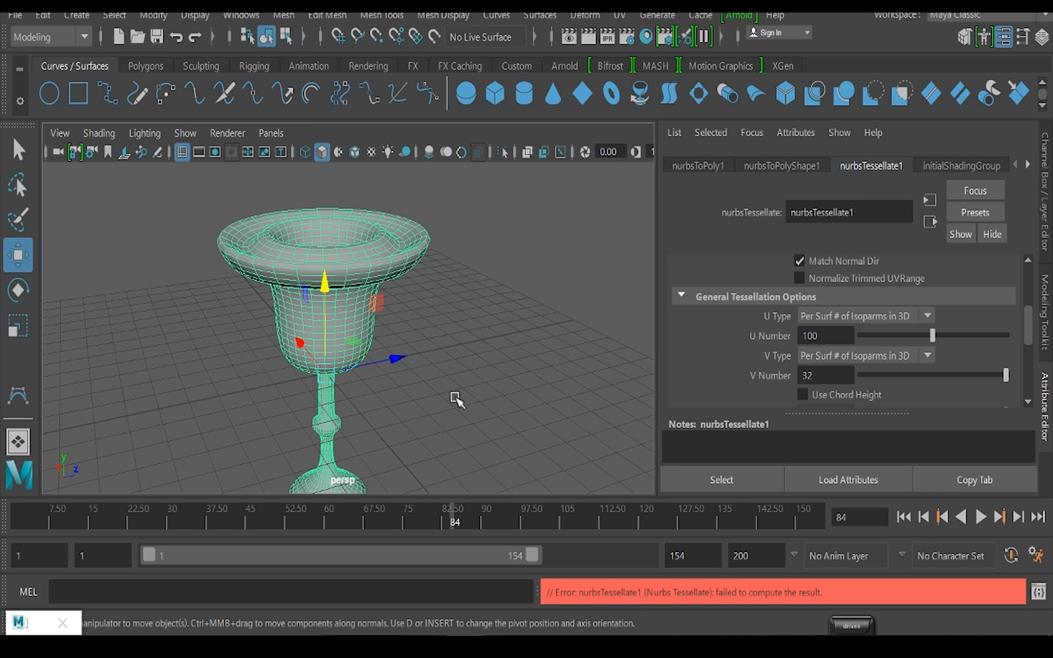
Examine the polygon goblet's denser mesh, then deselect it and inspect its shading from above, below and the sides
alt+drag(377, 349, 503, 367)
scroll(503, 367, up, 5)
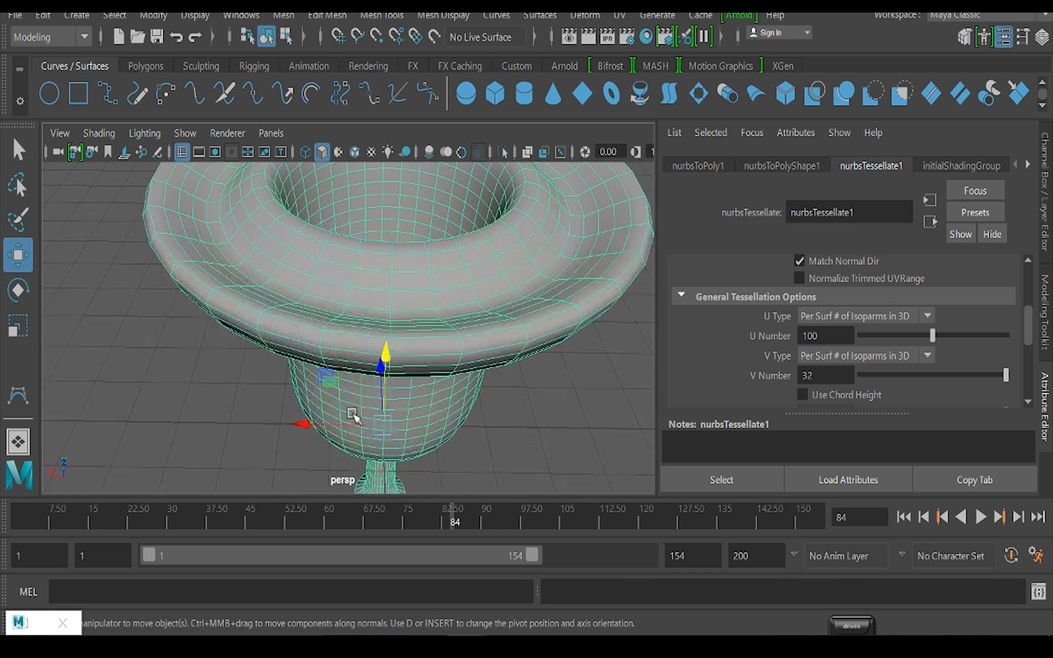
alt+drag(353, 416, 486, 367)
scroll(487, 367, down, 3)
alt+middle_drag(418, 341, 347, 385)
click(384, 415)
alt+drag(340, 382, 152, 258)
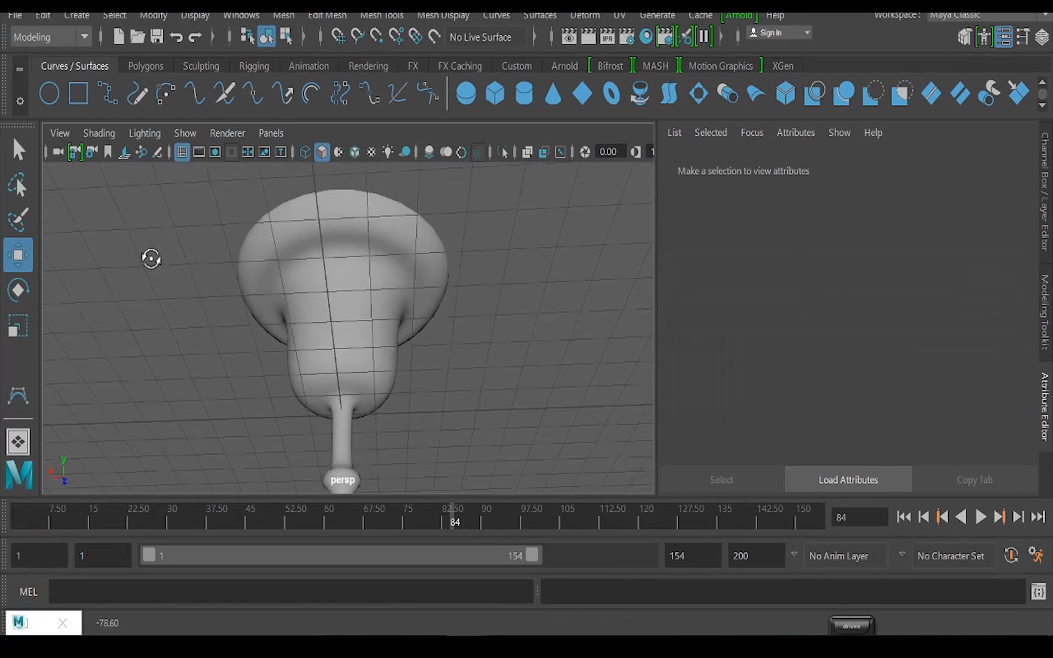
alt+middle_drag(397, 415, 359, 337)
scroll(353, 341, down, 3)
alt+drag(354, 340, 384, 390)
scroll(383, 390, up, 5)
alt+drag(371, 293, 402, 323)
scroll(365, 378, down, 6)
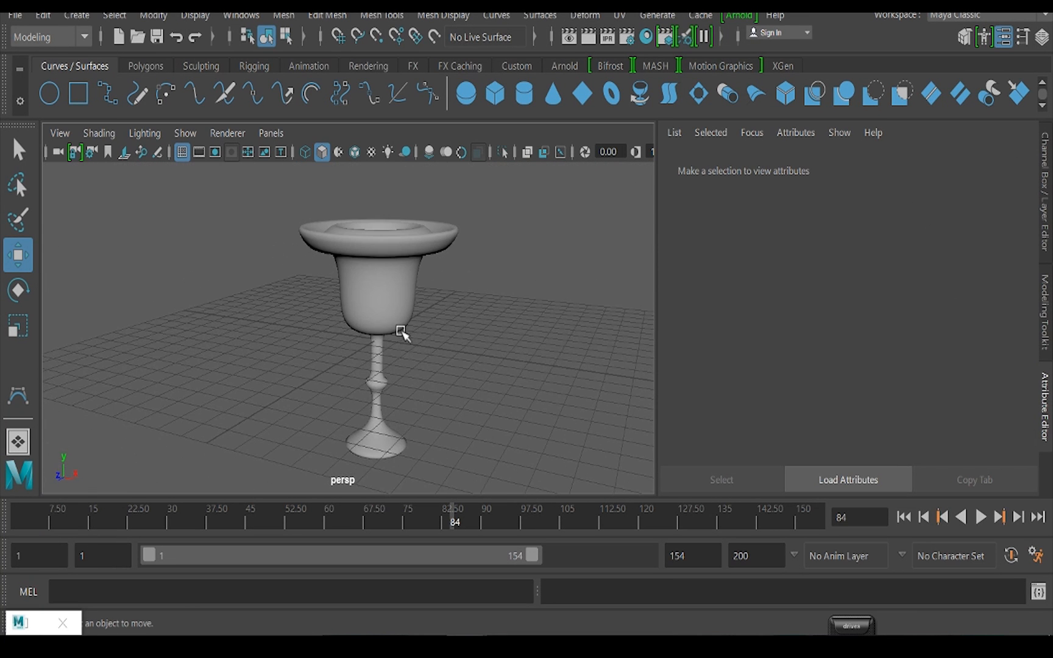
scroll(401, 341, down, 2)
alt+drag(400, 383, 601, 320)
scroll(390, 355, up, 4)
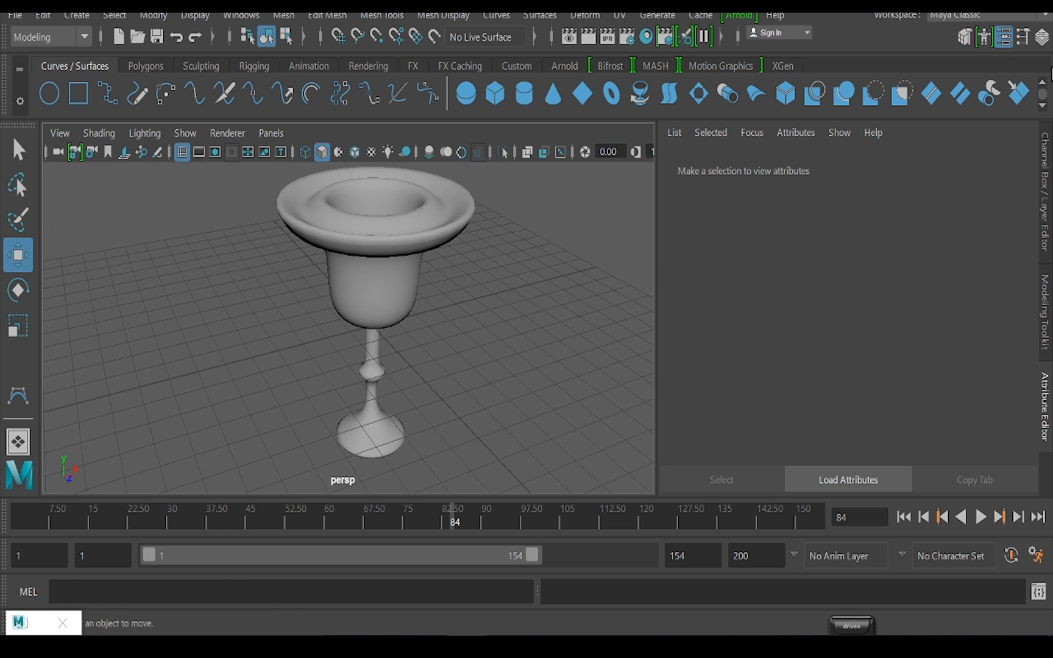
Show the curvesVase layer and pull the profile curve's outer rim control vertex slightly outward
click(1042, 195)
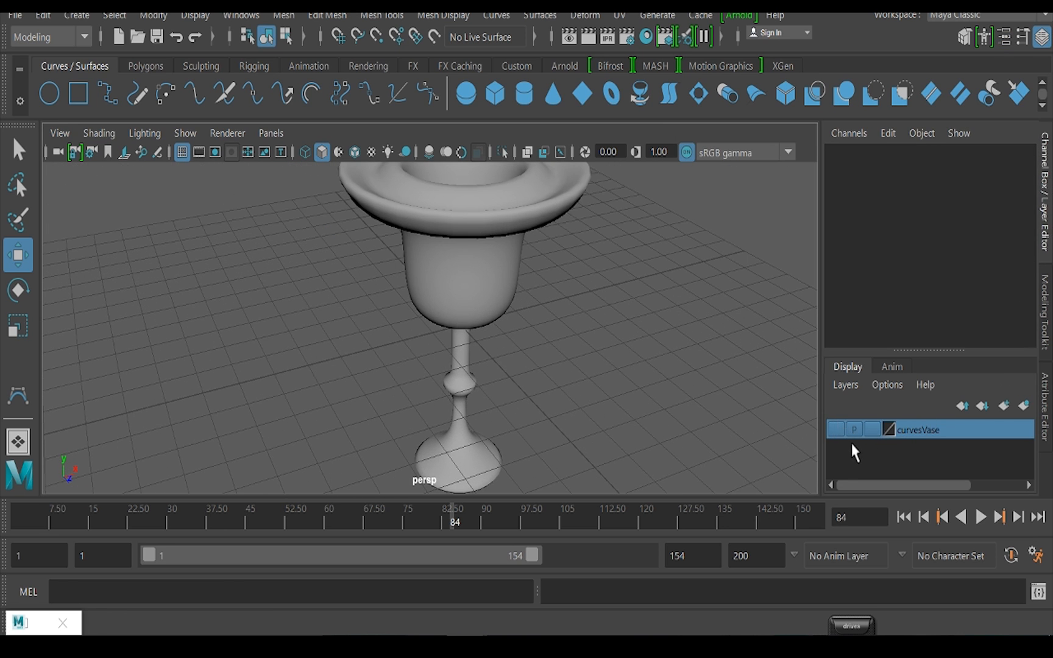
click(837, 429)
alt+drag(212, 252, 364, 247)
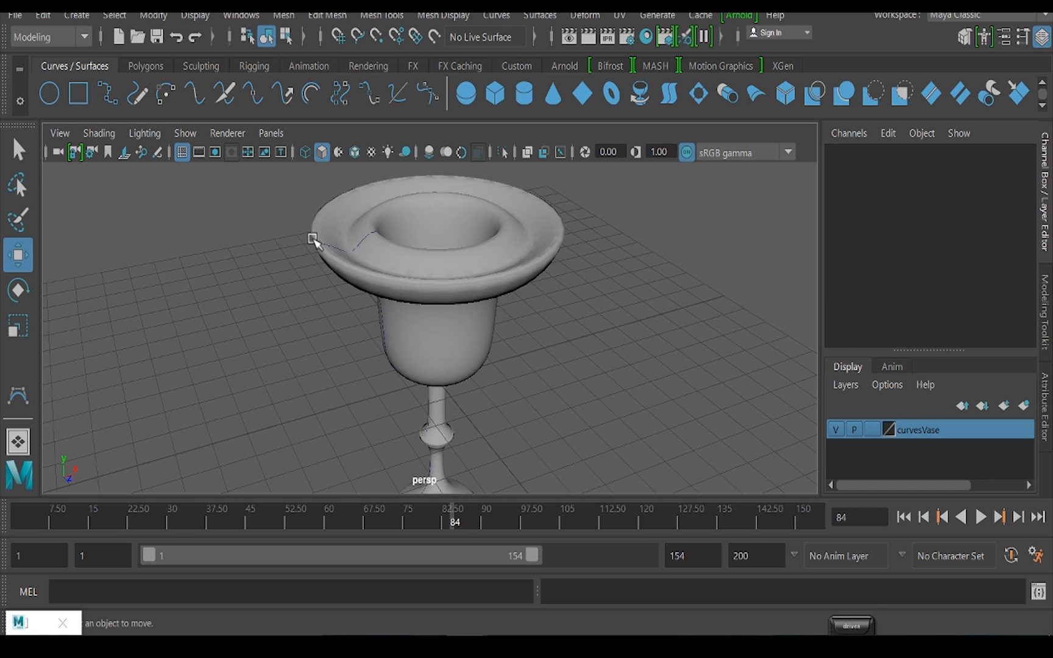
click(312, 238)
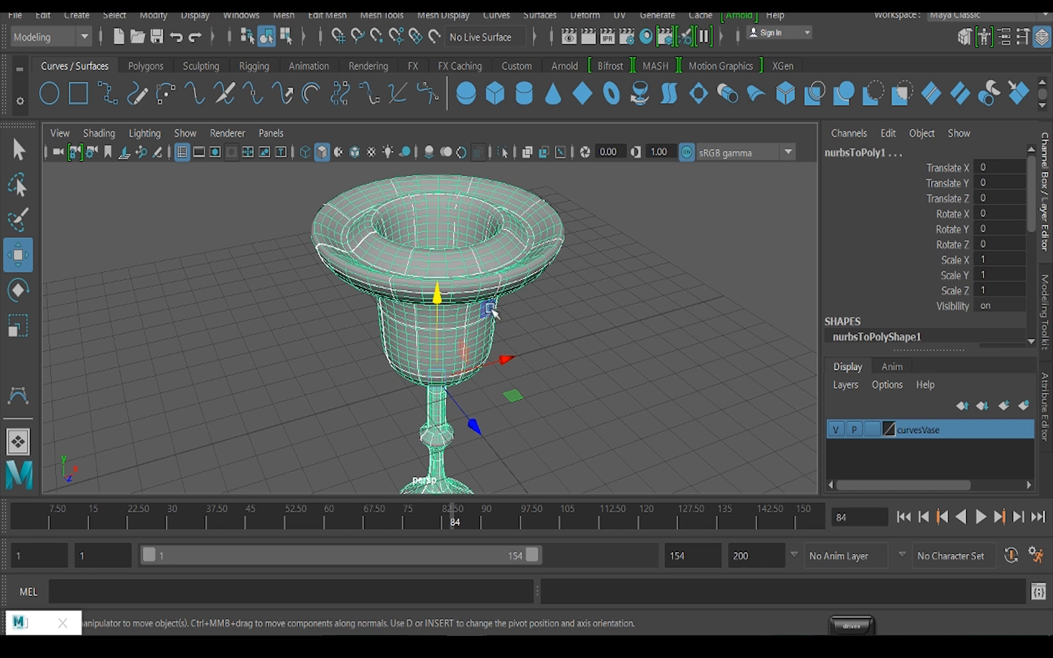
click(479, 261)
right_drag(263, 316, 174, 170)
mouse_move(294, 230)
mouse_down()
mouse_move(314, 249)
mouse_move(265, 253)
mouse_move(217, 206)
mouse_move(371, 156)
mouse_move(468, 273)
mouse_move(600, 337)
mouse_move(367, 345)
mouse_move(232, 259)
mouse_move(265, 275)
mouse_move(279, 208)
mouse_move(294, 240)
mouse_up()
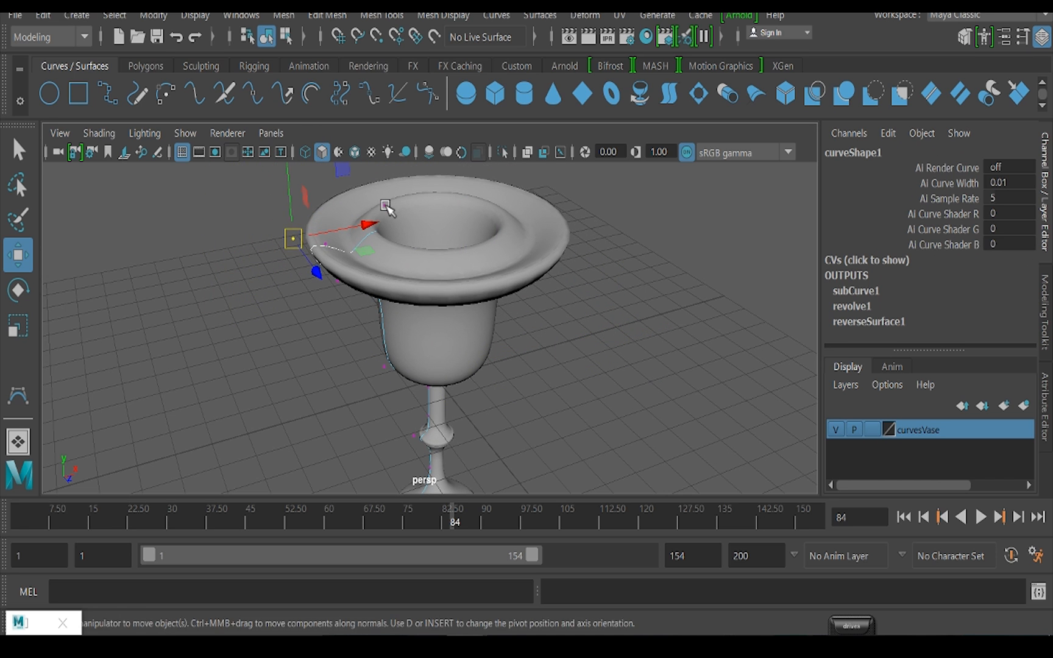
Raise the profile curve's inner rim control vertex and hide the curvesVase layer to check the goblet's lip
click(384, 206)
drag(385, 206, 396, 151)
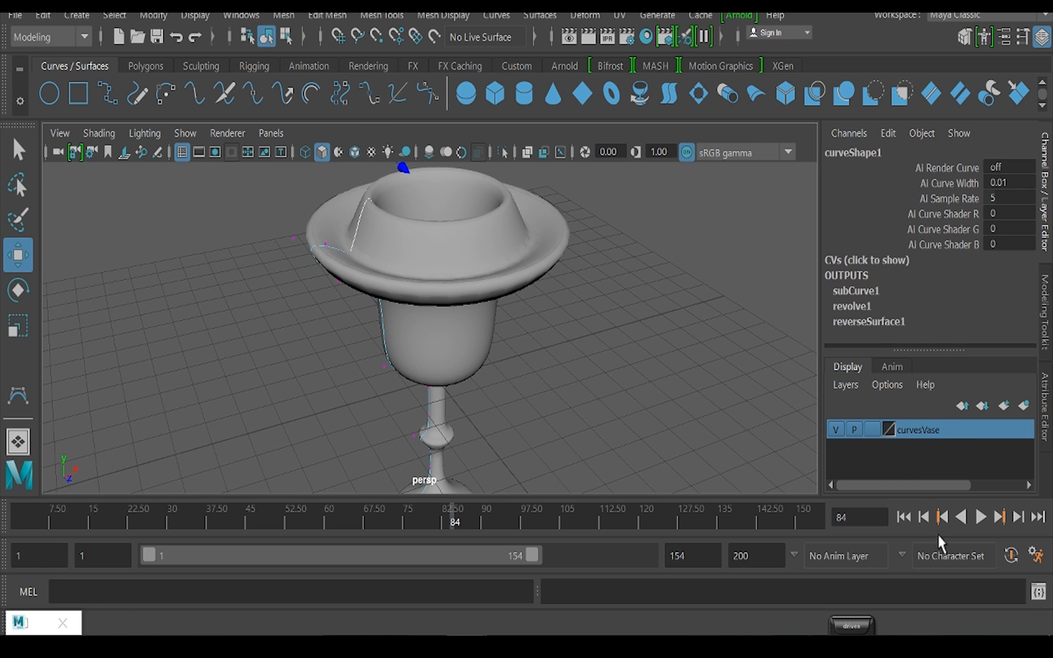
click(835, 430)
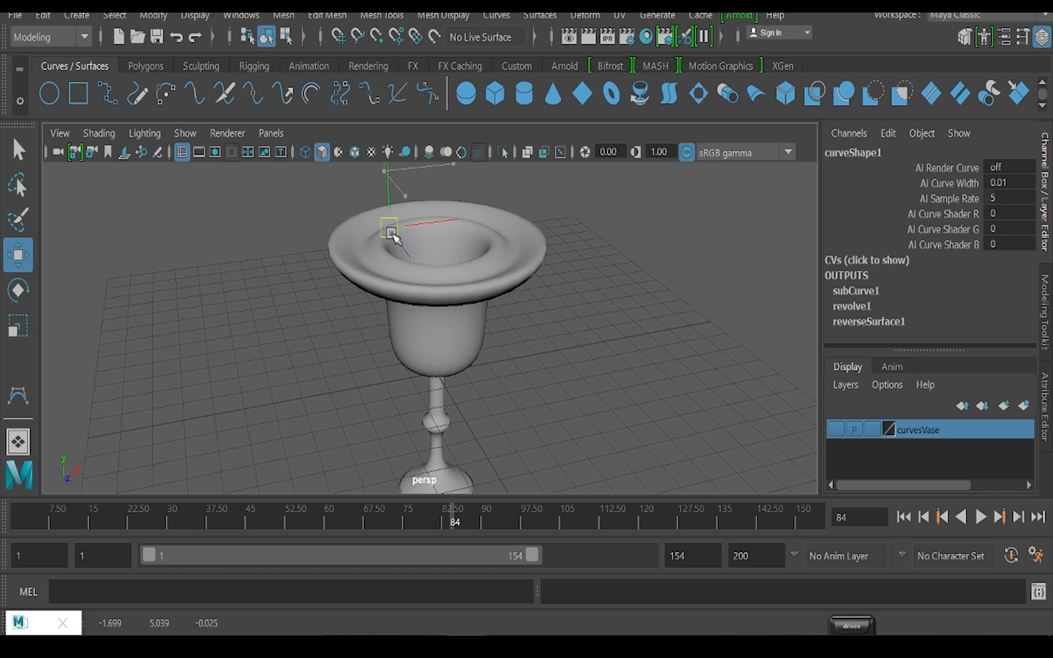
drag(395, 236, 343, 228)
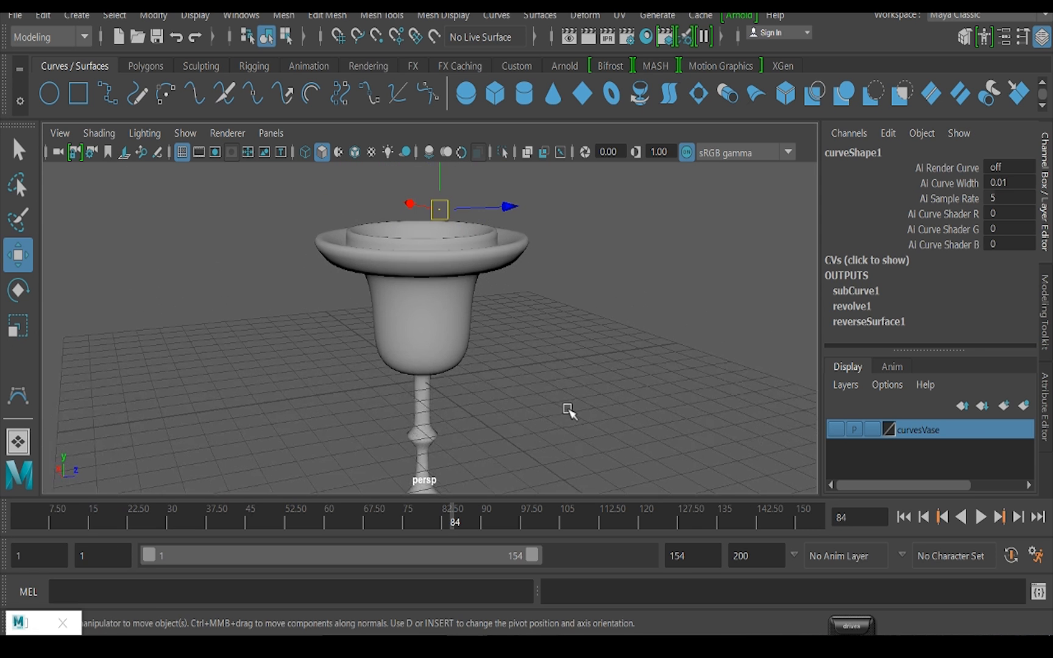
Show the curvesVase layer and pull the stem knob's control vertex outward to widen the knob
click(842, 431)
scroll(481, 327, up, 5)
alt+drag(482, 327, 514, 388)
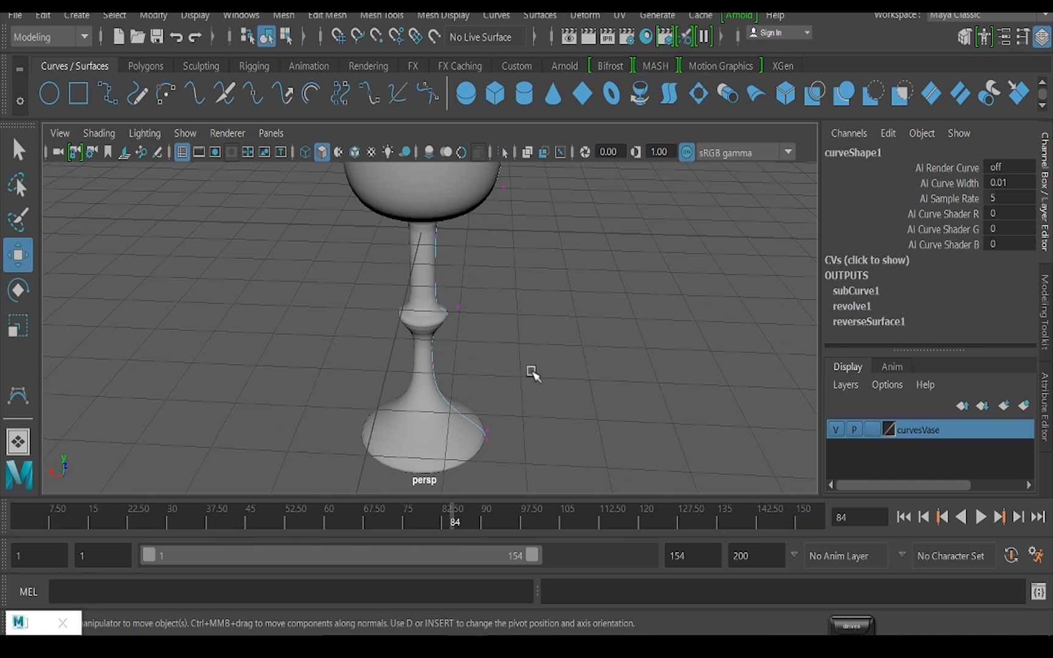
scroll(533, 371, up, 3)
mouse_move(464, 326)
mouse_down()
mouse_move(539, 343)
mouse_move(573, 314)
mouse_move(516, 307)
mouse_move(479, 335)
mouse_up()
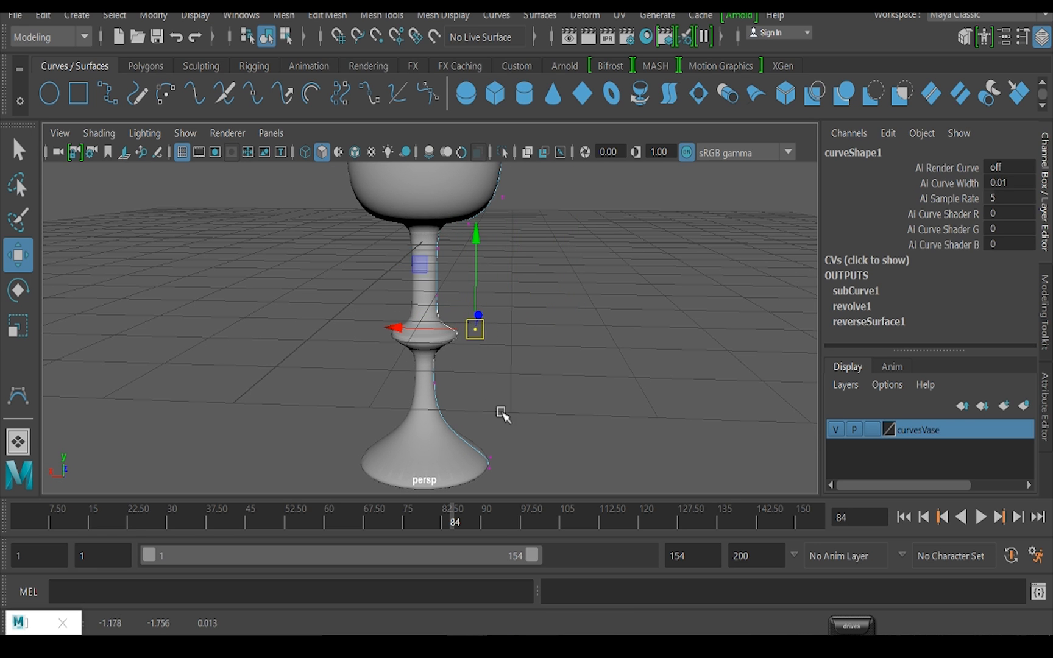
Move the profile curve's control vertex below the stem knob outward to form a rounded bulge above the foot
alt+middle_drag(497, 409, 526, 322)
mouse_move(533, 368)
mouse_down()
mouse_move(531, 376)
mouse_move(477, 357)
mouse_move(524, 369)
mouse_up()
drag(441, 285, 472, 324)
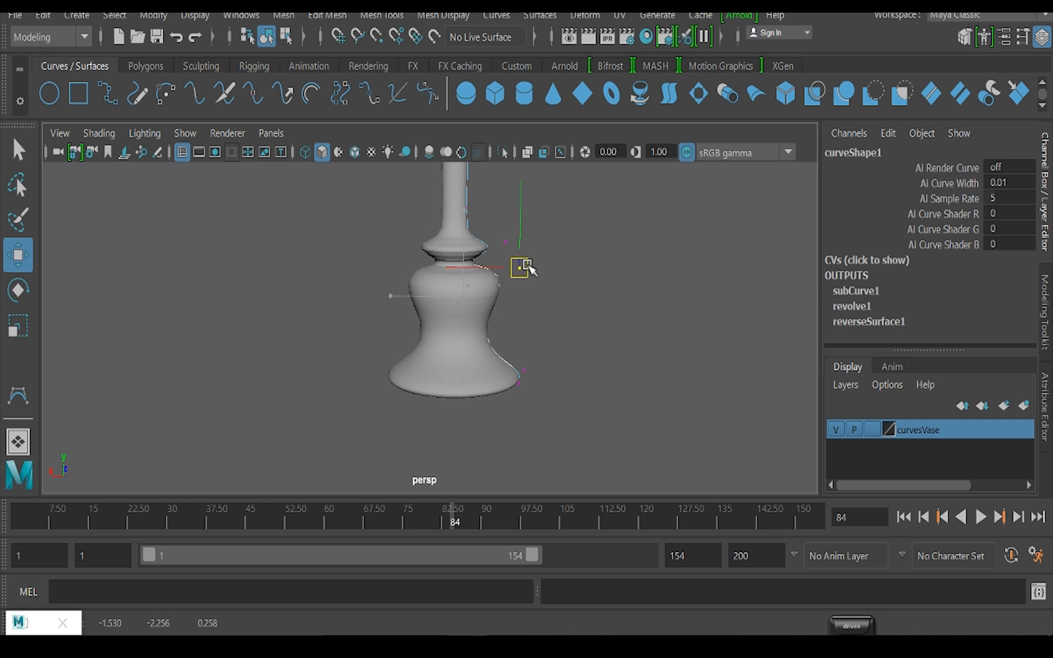
drag(528, 266, 528, 266)
Reshape the bowl's underside and side with the profile curve's control vertices to give it a rounder, bulging form
scroll(535, 327, down, 4)
alt+middle_drag(495, 317, 487, 422)
alt+drag(500, 406, 508, 394)
scroll(505, 378, up, 4)
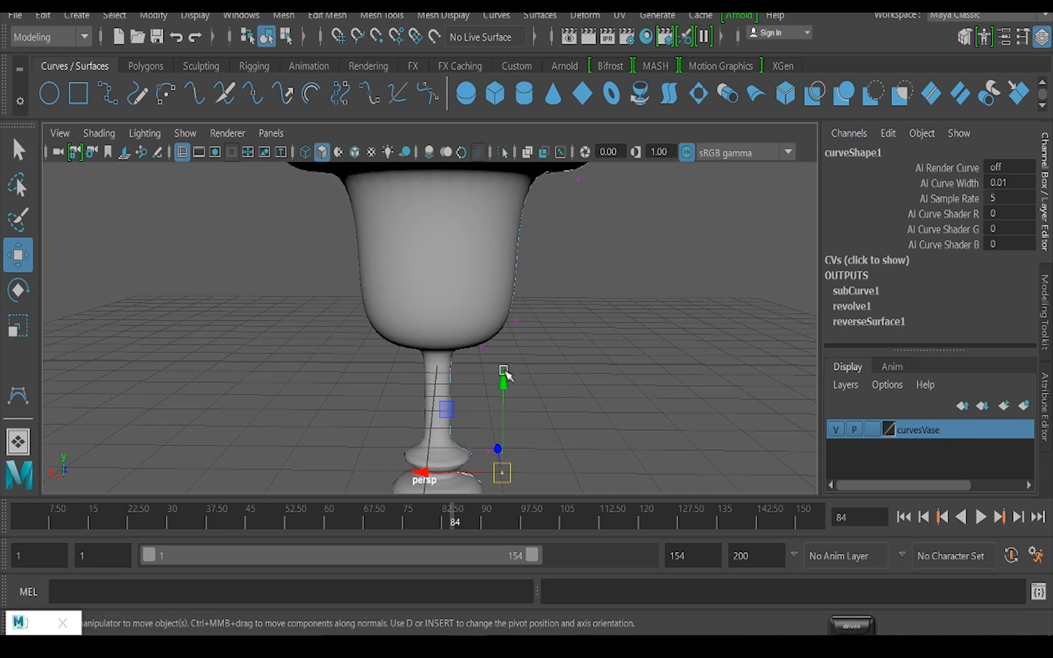
alt+middle_drag(505, 373, 482, 286)
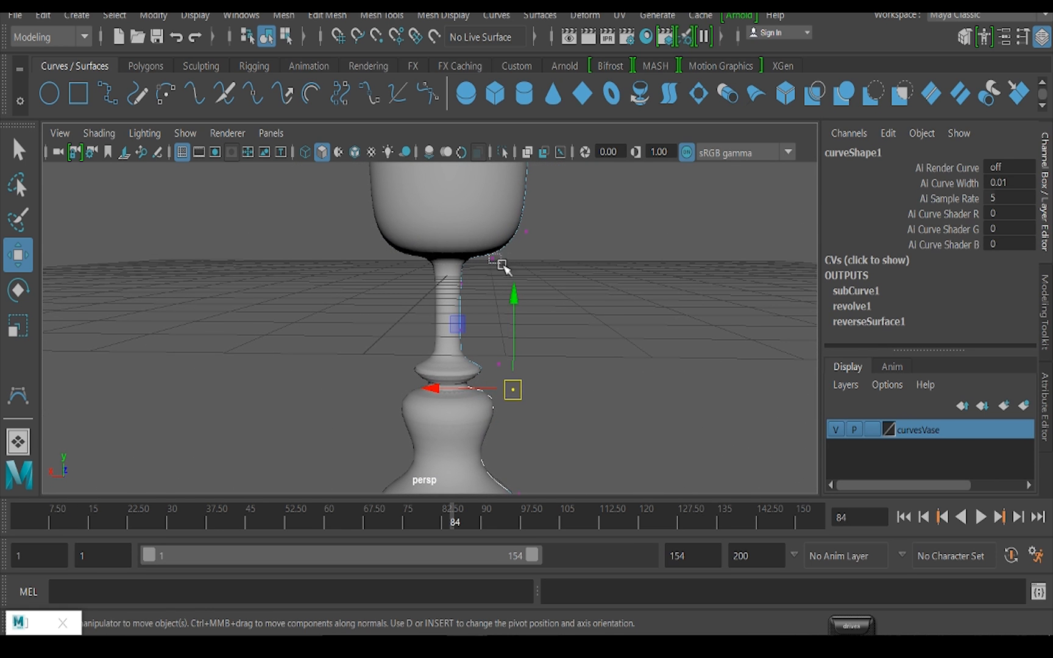
click(495, 260)
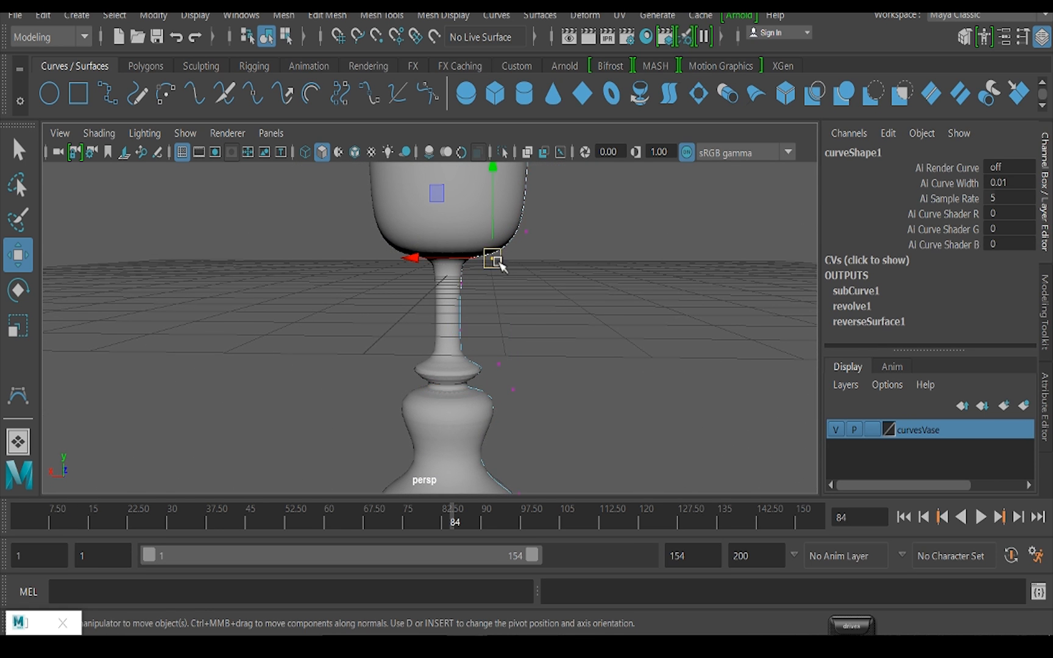
mouse_move(494, 258)
mouse_down()
mouse_move(494, 287)
mouse_move(548, 282)
mouse_move(516, 233)
mouse_move(528, 235)
mouse_move(520, 237)
mouse_up()
alt+middle_drag(573, 270, 536, 402)
drag(502, 356, 589, 364)
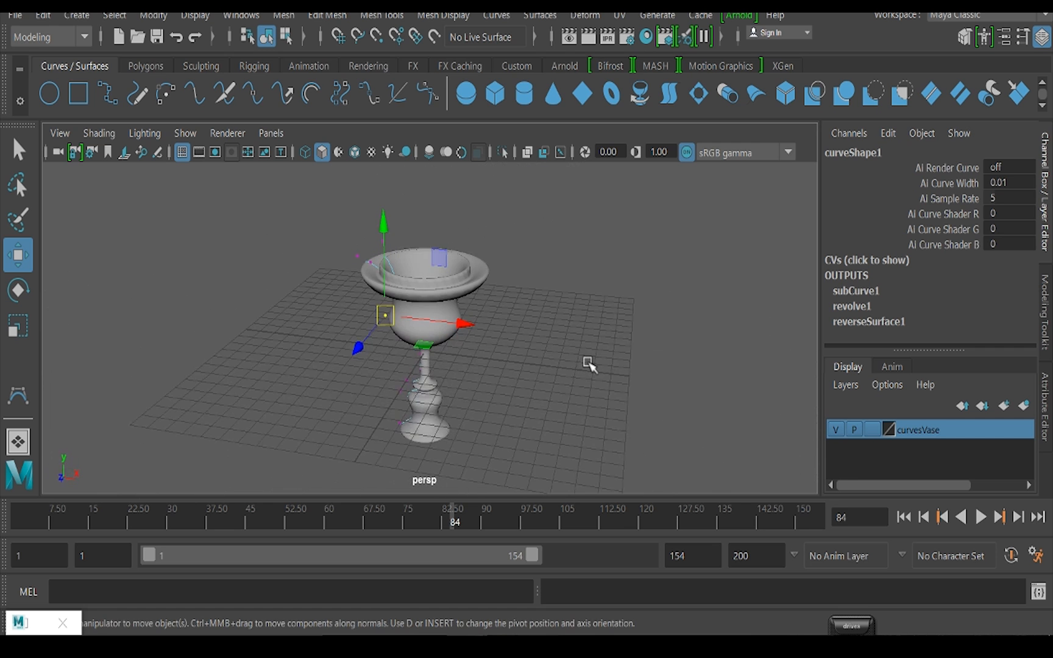
Hide the curvesVase layer, then duplicate the polygon goblet and move the copy to Translate Z 9.23
click(834, 431)
alt+drag(525, 354, 489, 353)
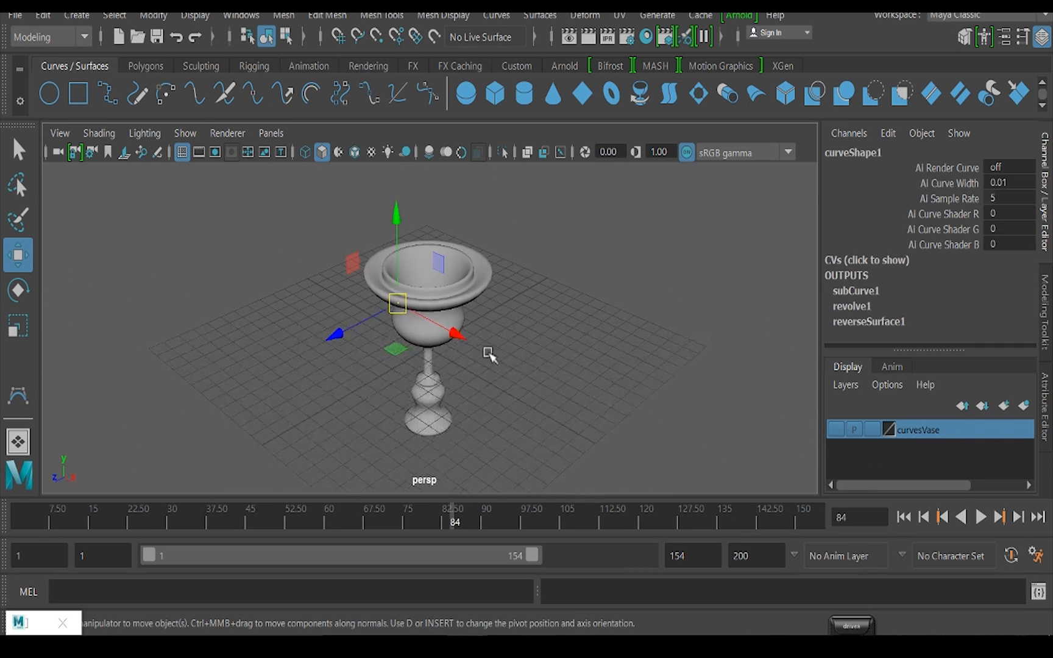
scroll(492, 353, up, 5)
alt+drag(567, 323, 521, 325)
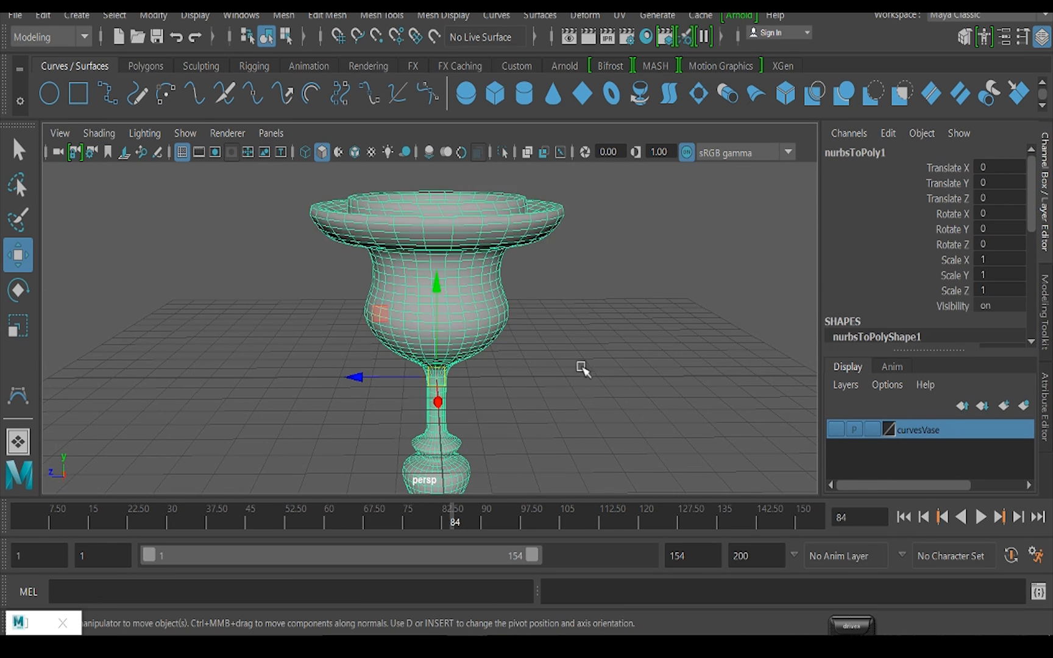
alt+drag(579, 369, 521, 372)
key(ctrl+d)
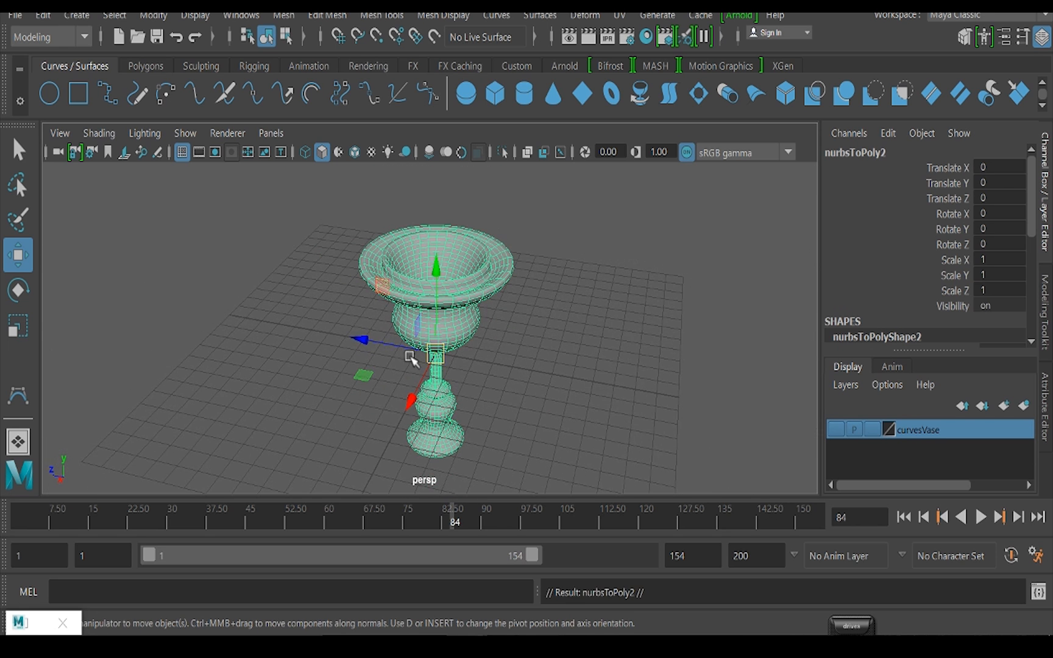
drag(365, 341, 210, 312)
Add all of the original goblet's geometry at the grid centre to the curvesVase layer and hide the layer
click(839, 431)
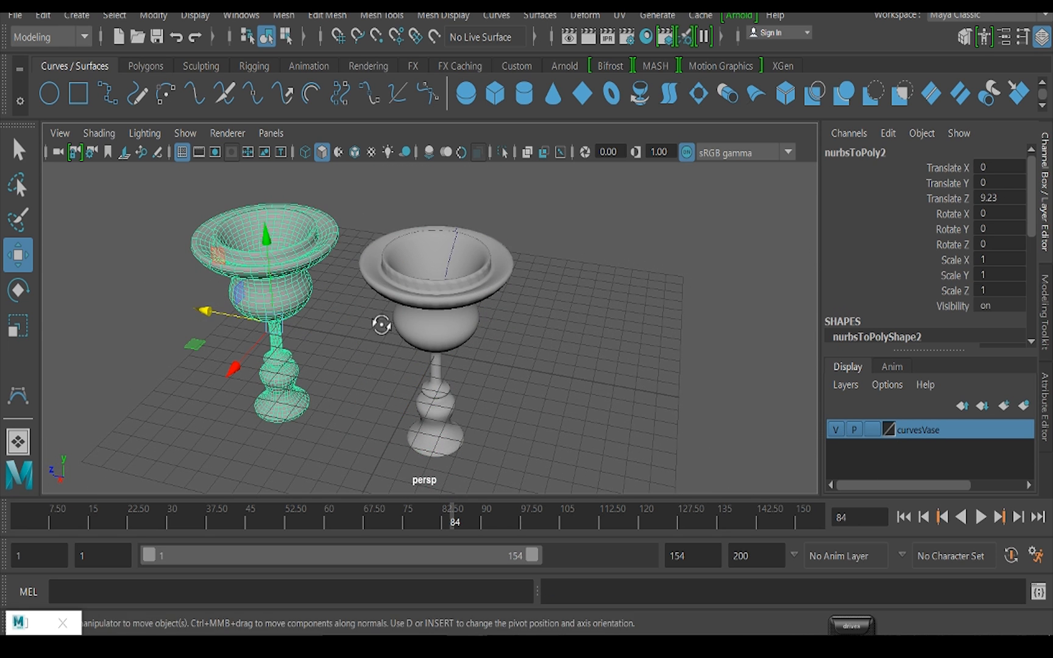
alt+drag(376, 322, 406, 235)
click(459, 254)
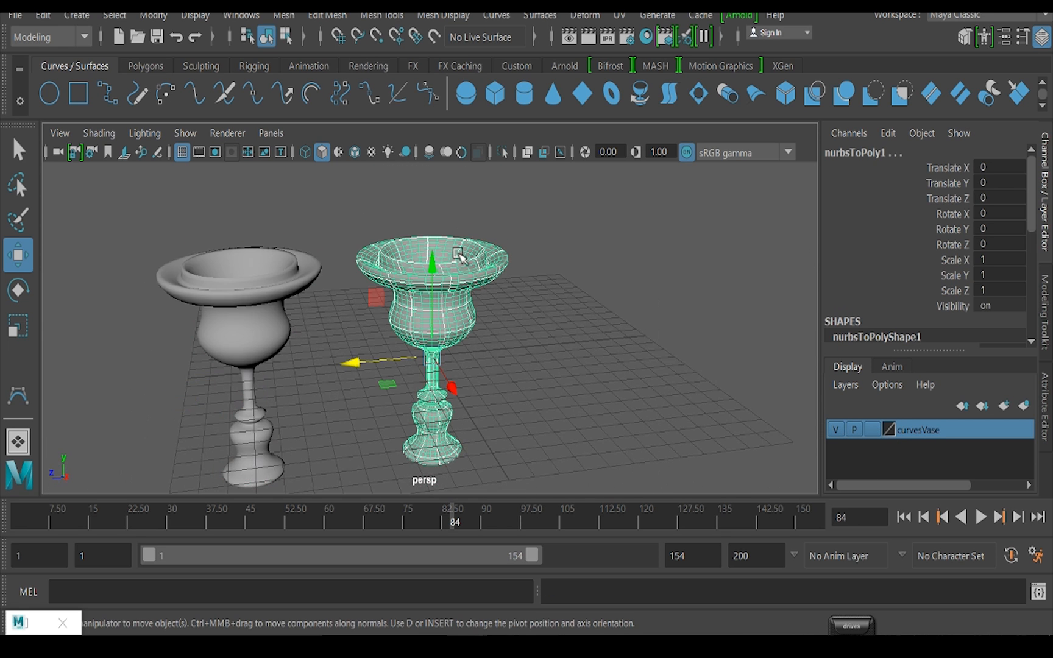
ctrl+click(472, 327)
right_drag(574, 170, 480, 174)
drag(401, 206, 435, 228)
click(272, 387)
drag(340, 183, 567, 439)
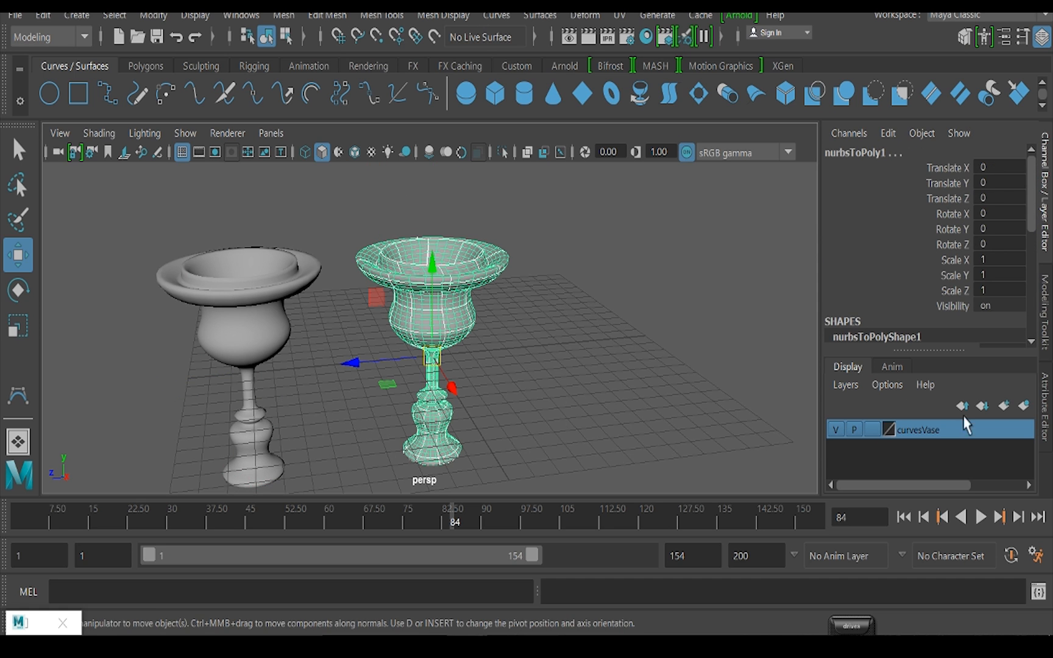
right_click(905, 429)
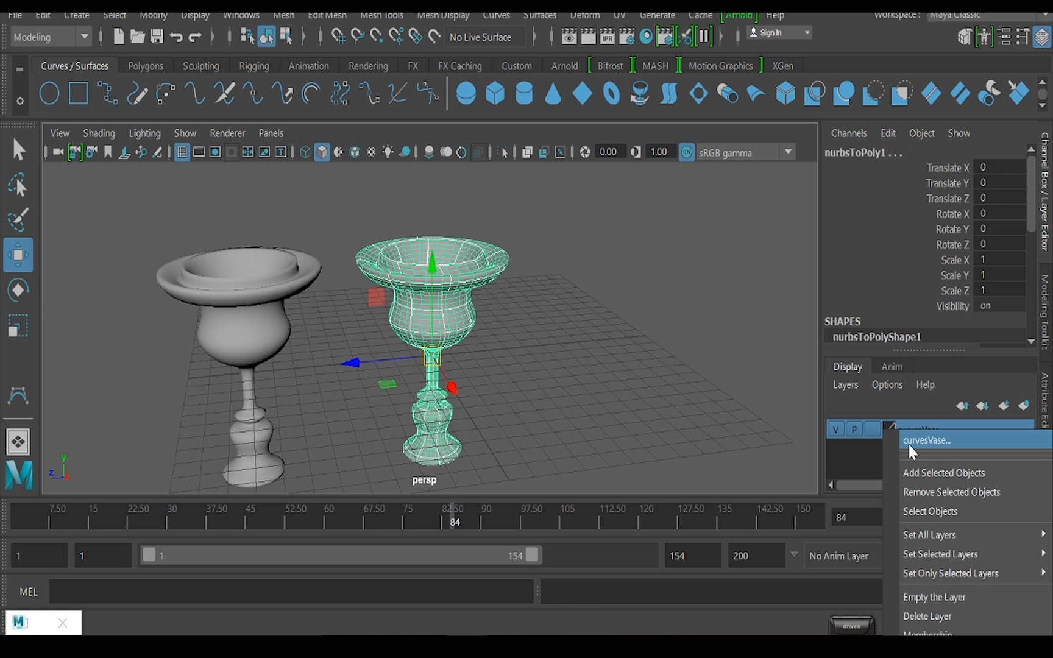
click(934, 468)
click(834, 430)
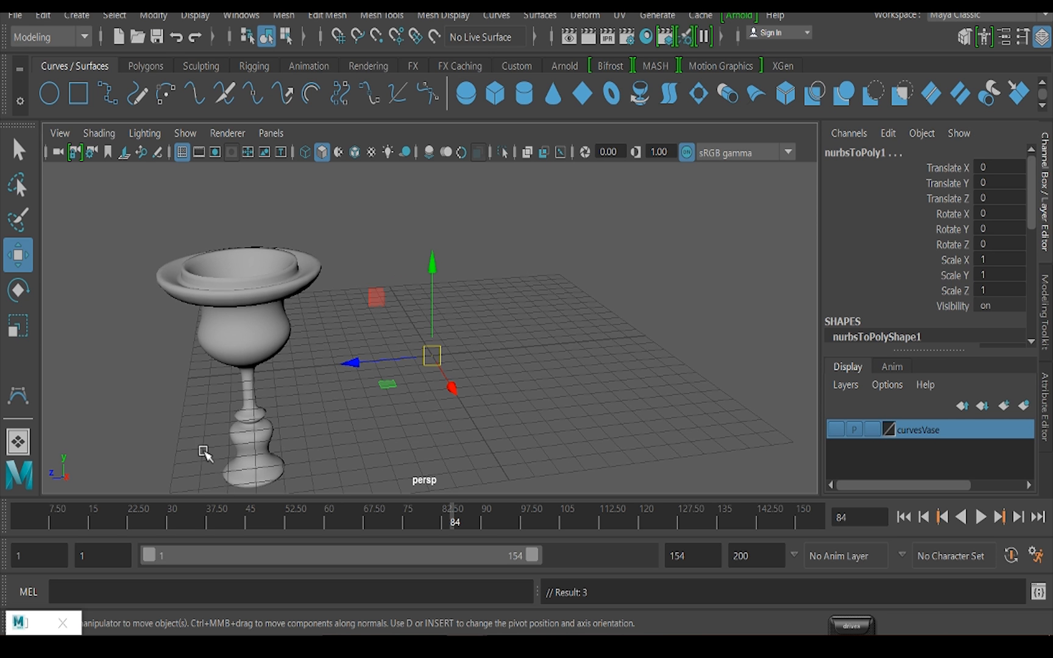
Examine the duplicated goblet's polygon mesh up close from above and from the side
alt+middle_drag(379, 361, 556, 341)
scroll(462, 400, down, 3)
scroll(461, 398, up, 6)
alt+drag(463, 345, 552, 394)
click(526, 269)
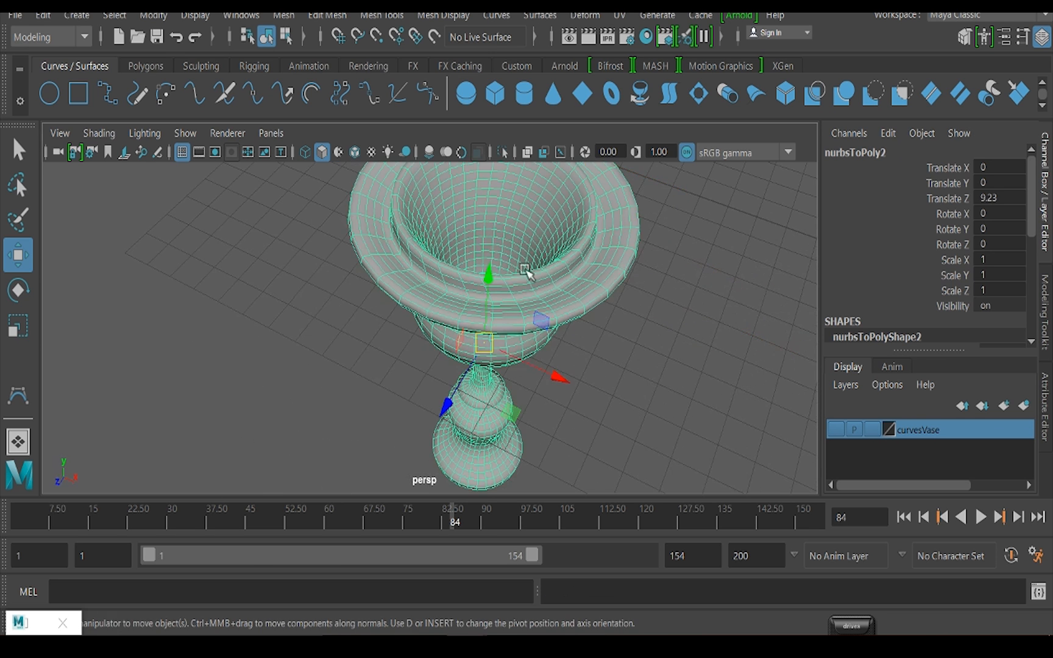
scroll(526, 271, down, 3)
alt+middle_drag(469, 340, 376, 379)
alt+drag(376, 379, 328, 329)
Show the curvesVase layer and raise the profile curve's rim control vertex well above the bowl to form a tall flared cup
click(837, 430)
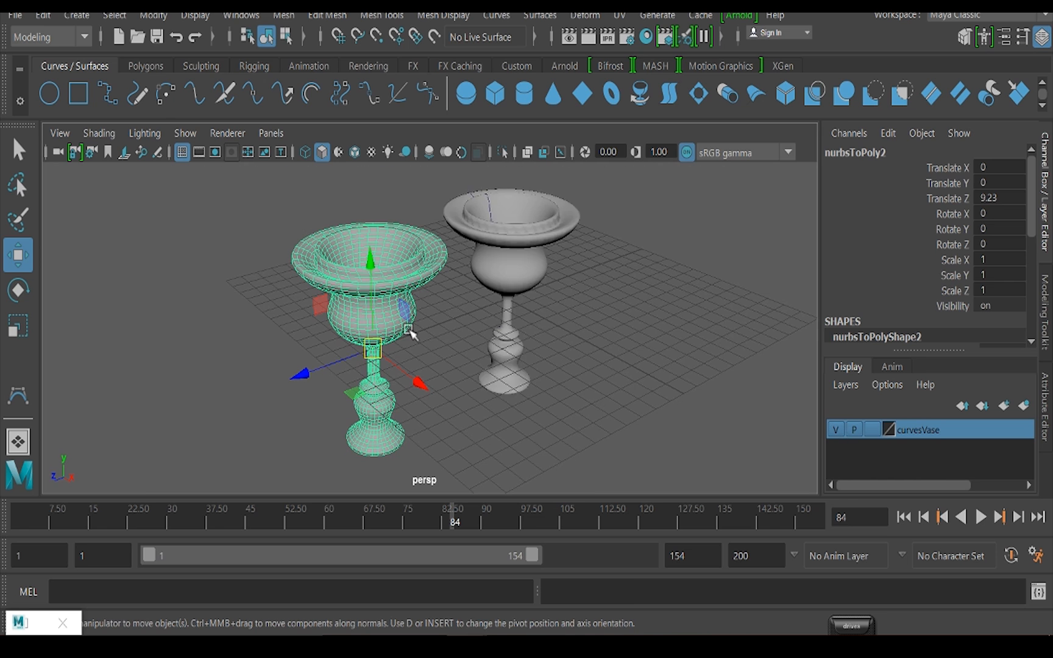
alt+drag(412, 329, 388, 291)
click(418, 353)
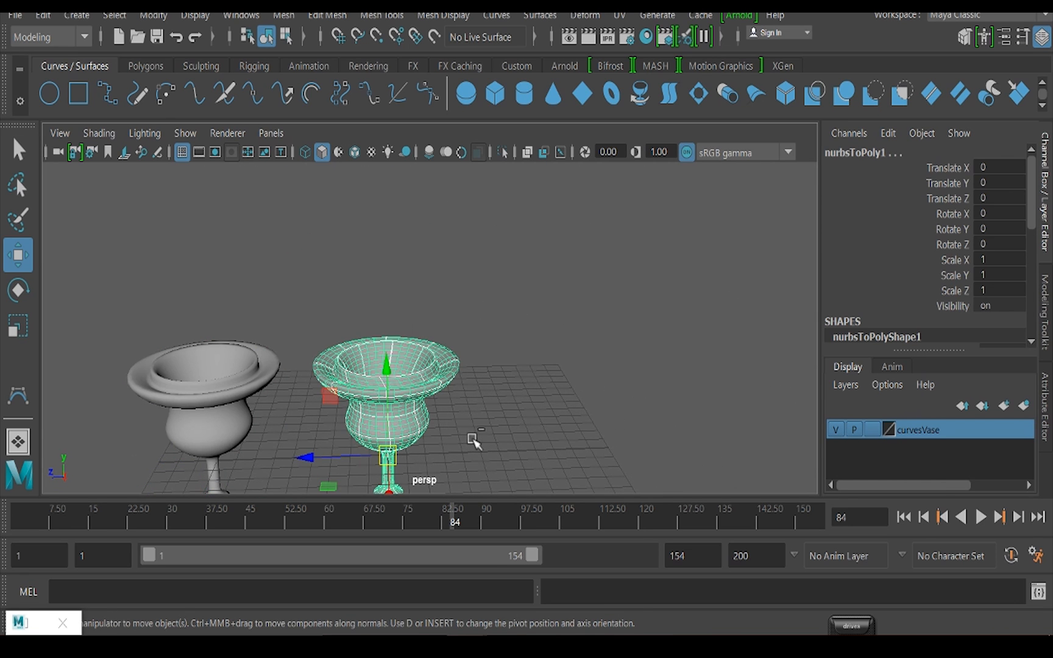
drag(470, 445, 404, 424)
right_drag(574, 289, 454, 162)
click(388, 326)
drag(388, 329, 390, 201)
click(835, 429)
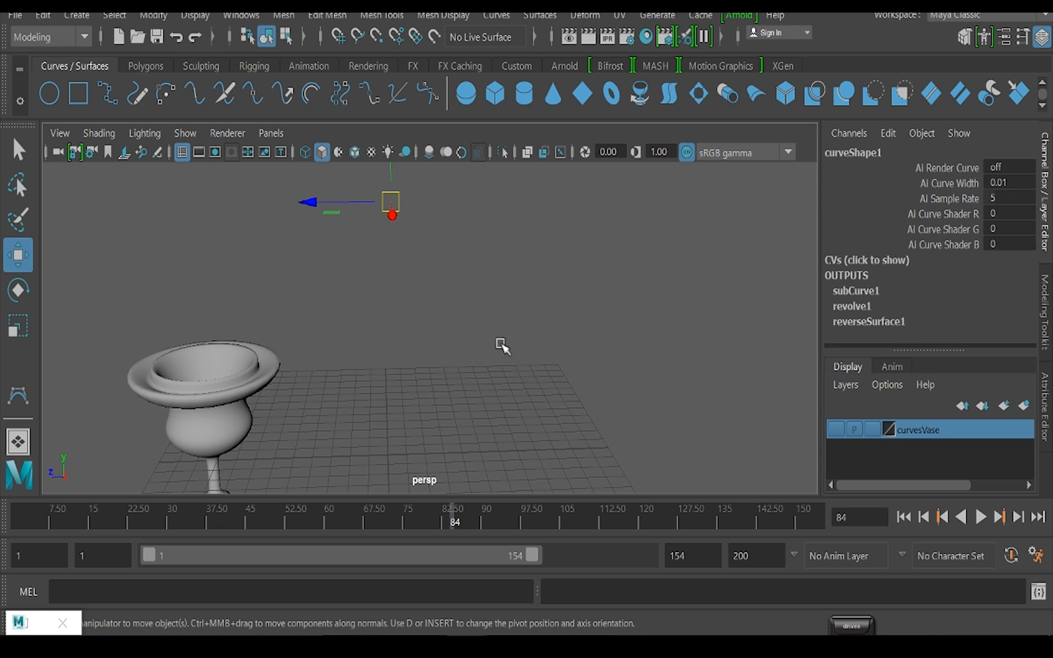
click(835, 429)
Duplicate the tall polygon goblet nurbsToPoly1 and move the copy past the first one to Translate Z 16.266
scroll(380, 358, up, 2)
click(425, 392)
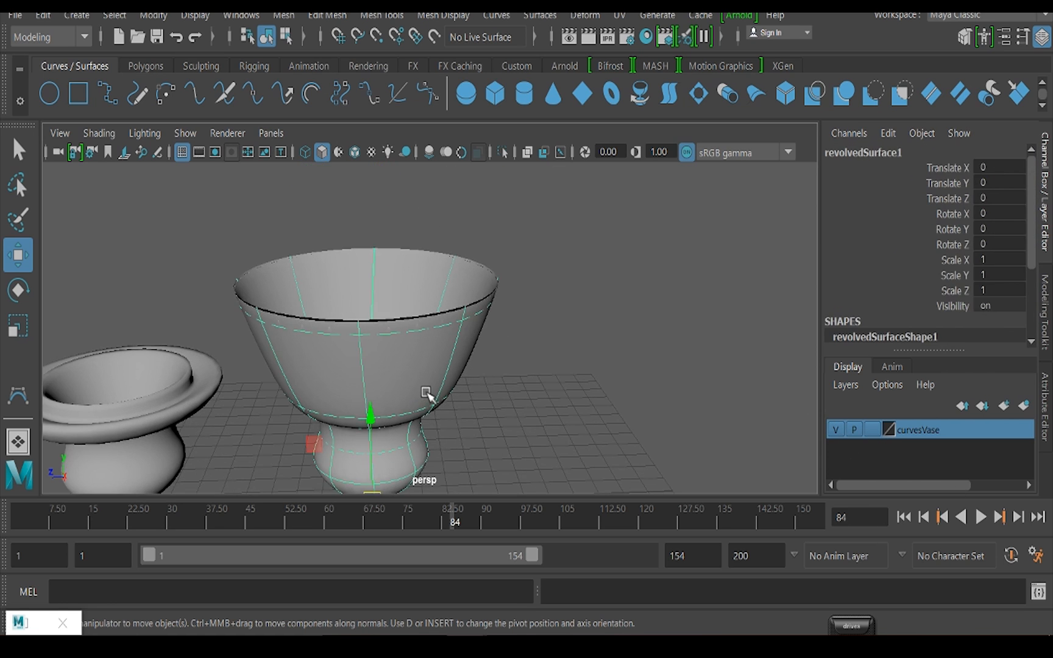
click(427, 276)
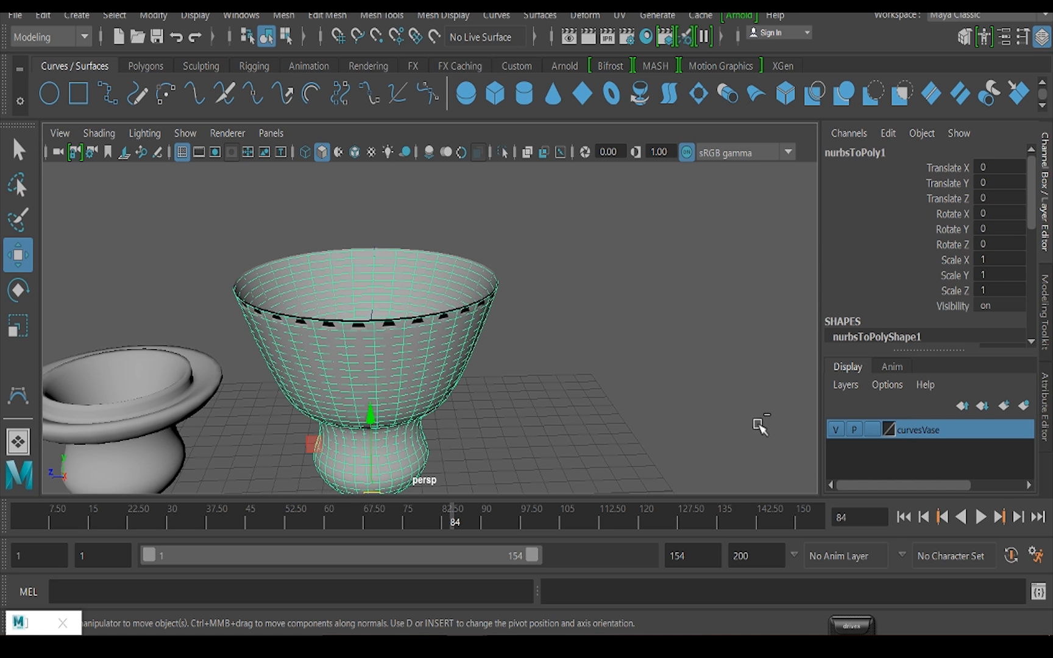
key(ctrl+d)
scroll(360, 399, down, 3)
alt+middle_drag(357, 400, 463, 286)
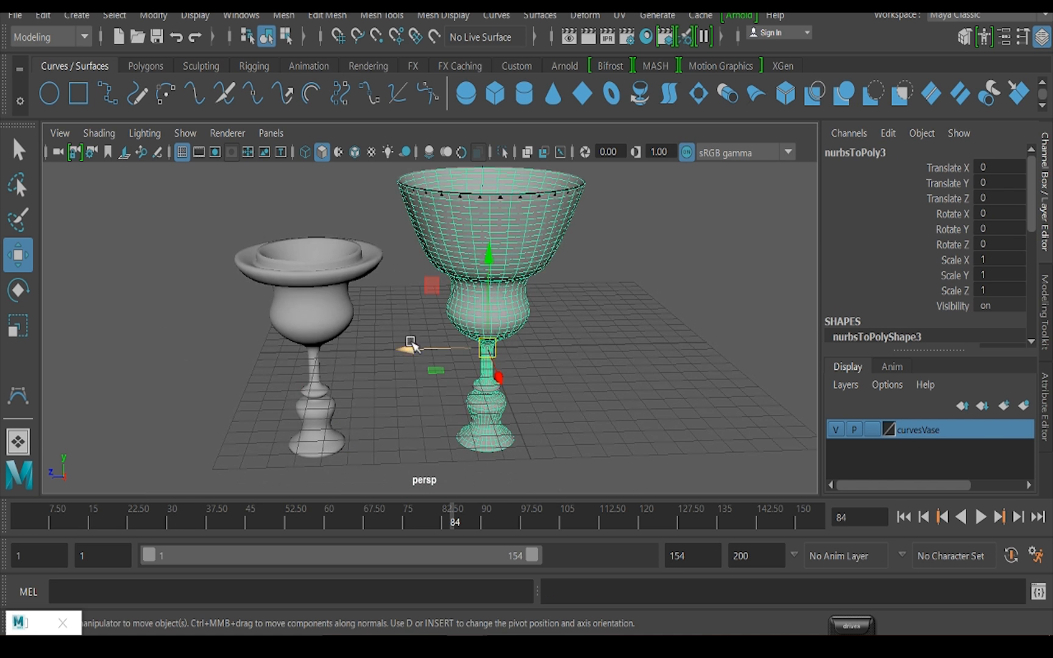
drag(412, 344, 97, 352)
Hide the curvesVase layer and remove the selected tall goblet copy from it
click(836, 429)
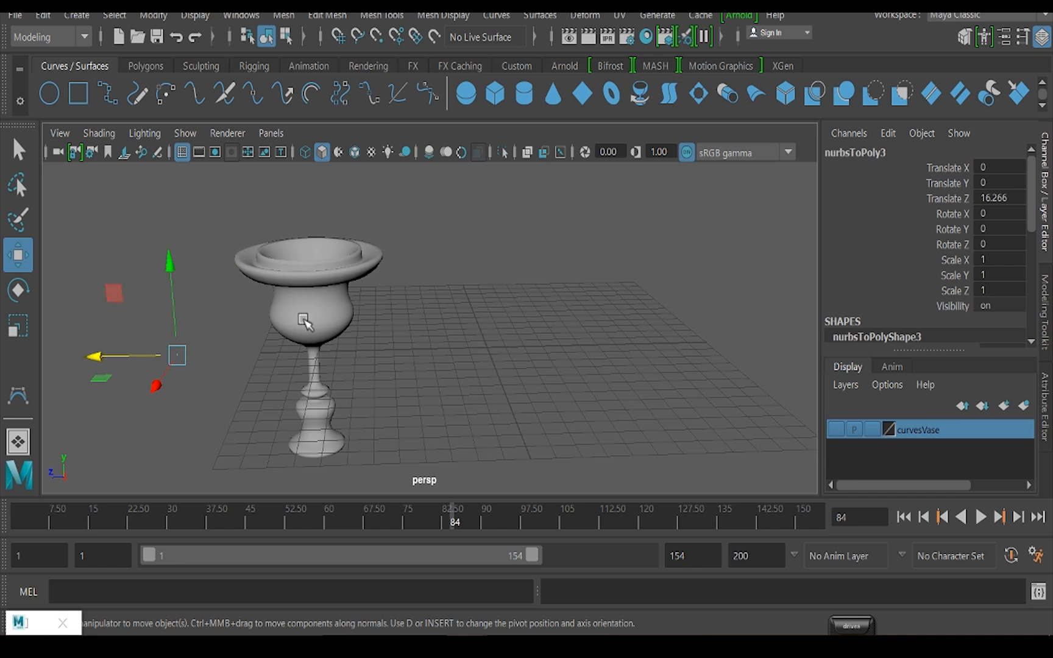
scroll(303, 320, down, 2)
right_click(938, 429)
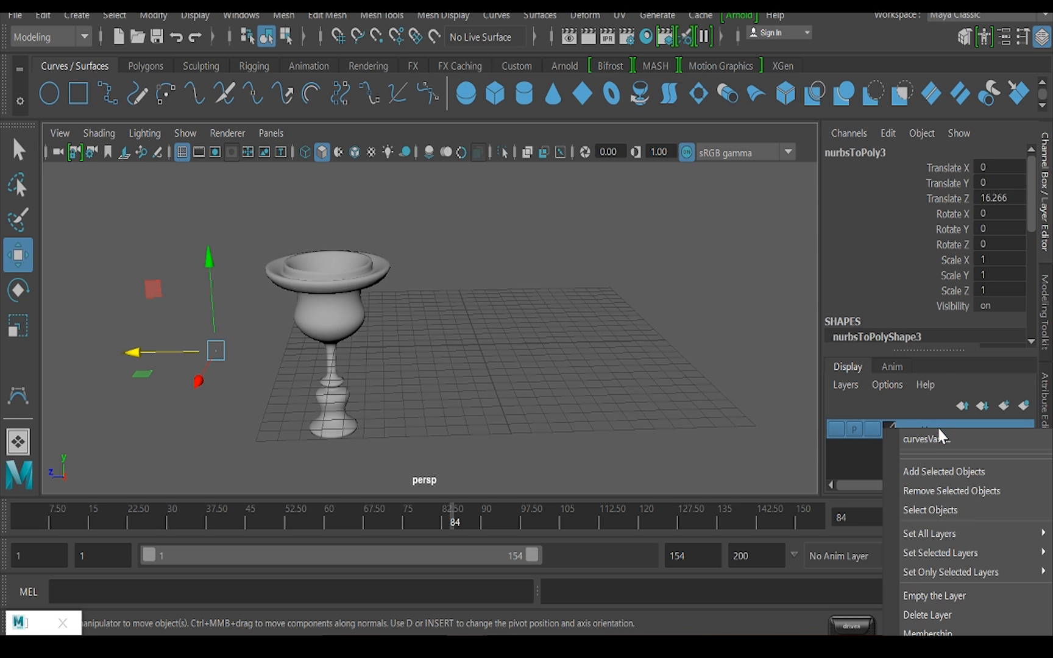
click(960, 489)
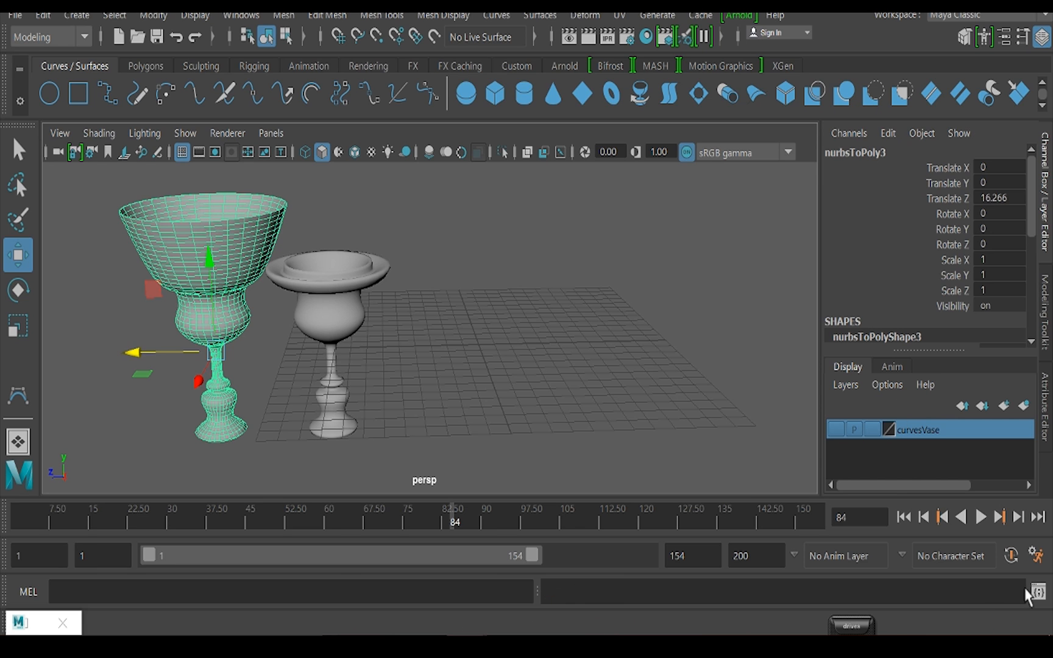
Add the tall goblet copy back to the curvesVase layer, then show the layer and reselect the copy
right_click(931, 434)
click(936, 469)
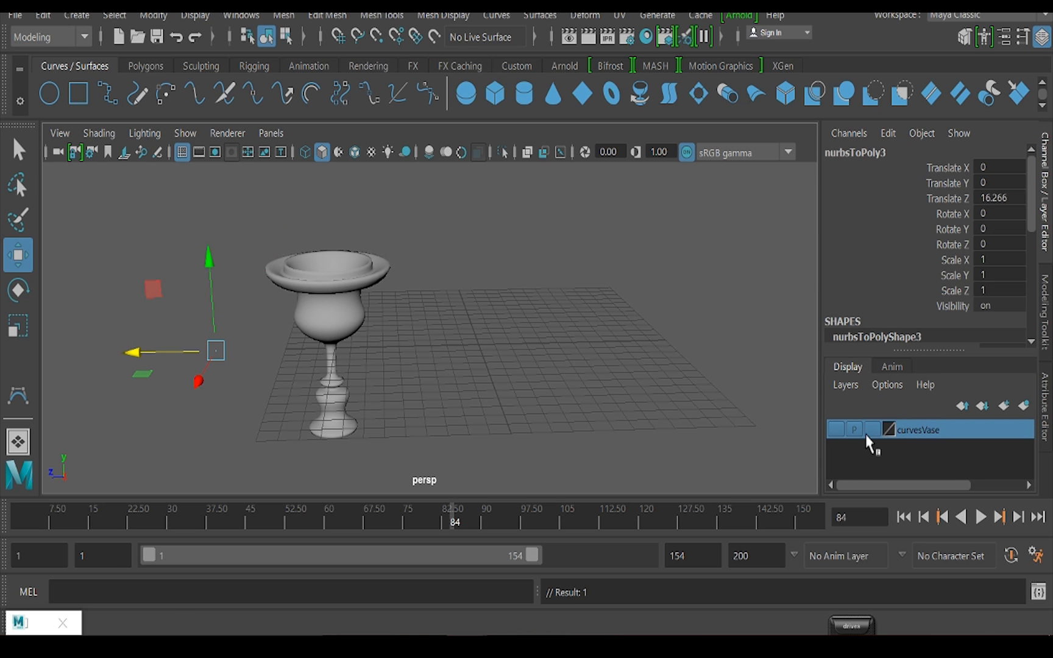
click(839, 427)
click(113, 414)
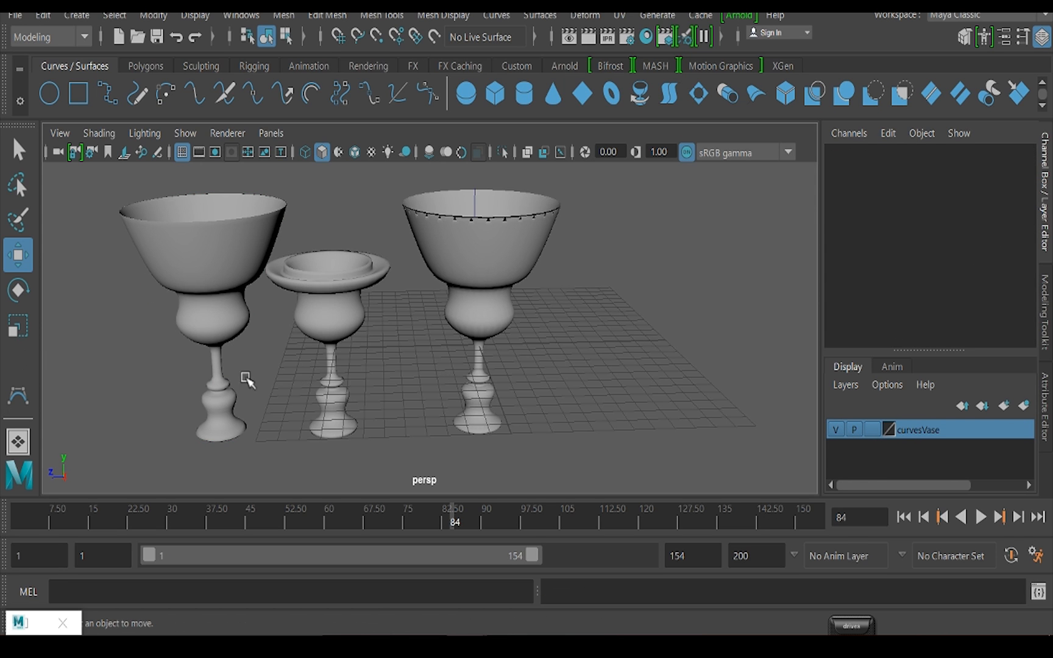
click(200, 256)
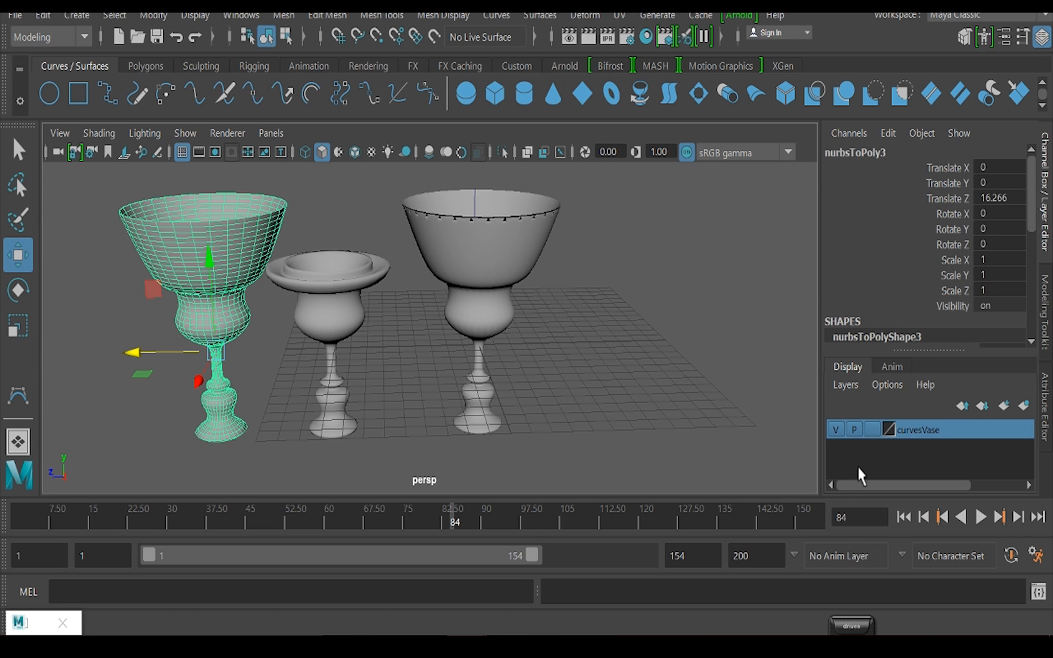
Hide the curvesVase layer and take the selected tall goblet copy out of it
click(830, 429)
right_click(922, 437)
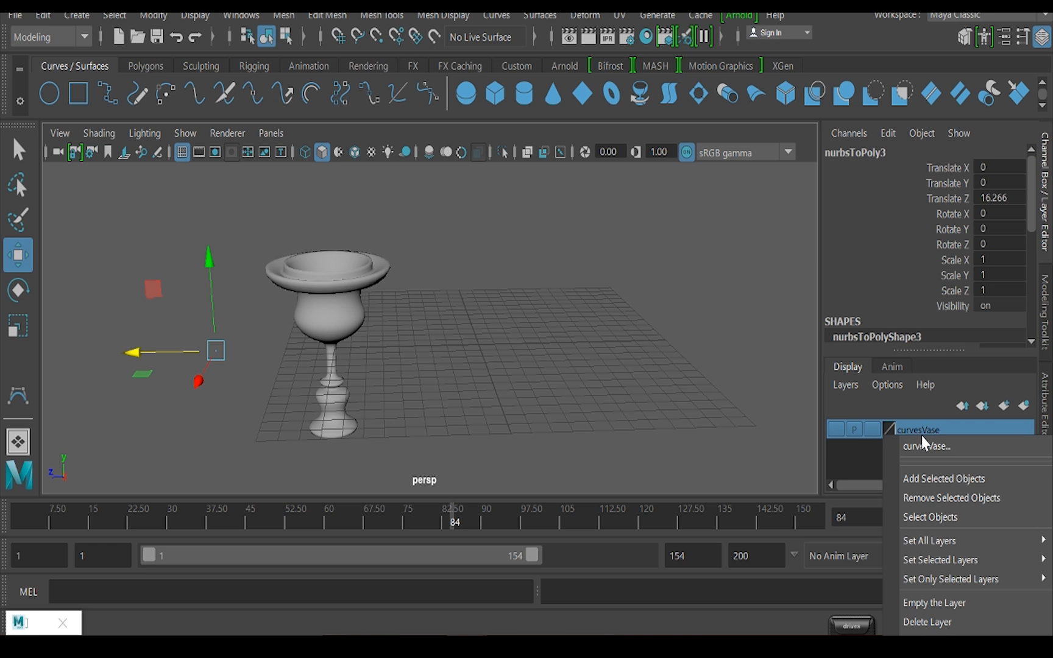
click(929, 498)
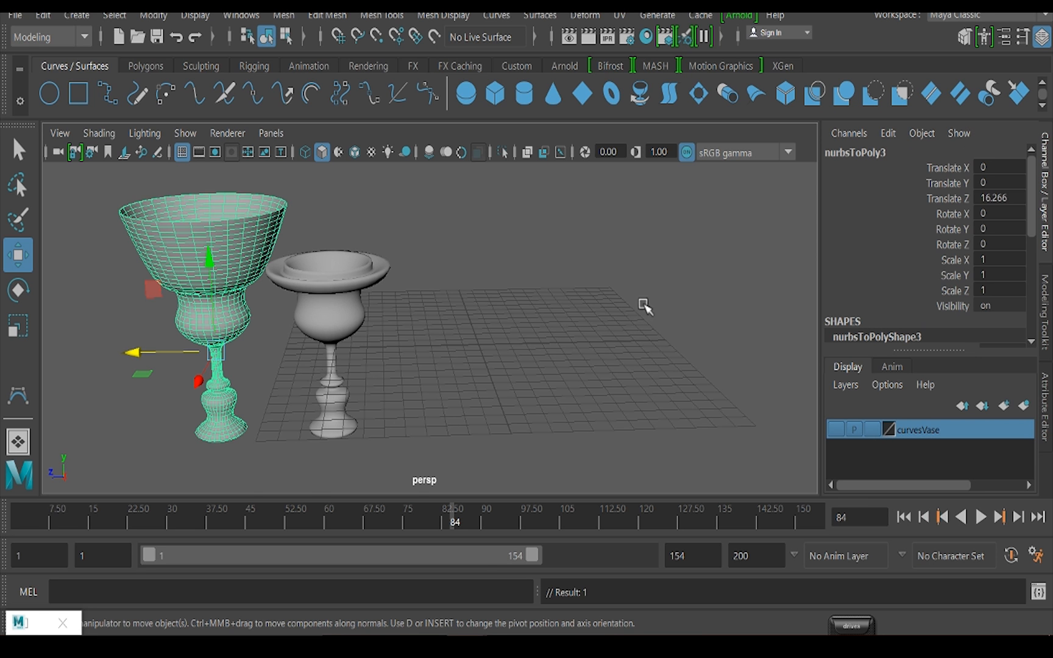
Deselect the tall goblet copy and examine both polygon goblets from the side, from above and around their bowls and stems
alt+middle_drag(342, 382, 407, 421)
scroll(404, 384, up, 3)
alt+drag(404, 383, 420, 434)
click(564, 301)
alt+drag(548, 305, 460, 331)
scroll(462, 334, down, 4)
alt+middle_drag(473, 397, 485, 330)
alt+drag(486, 329, 615, 374)
scroll(499, 379, up, 4)
scroll(549, 380, down, 5)
alt+drag(503, 384, 381, 387)
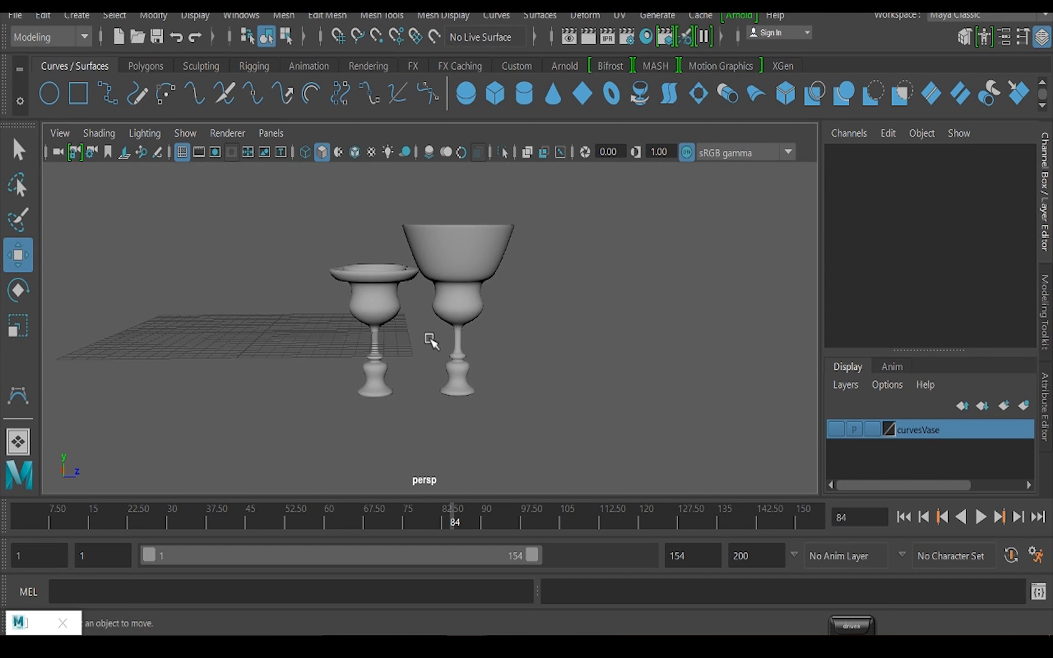
alt+middle_drag(488, 350, 439, 382)
alt+drag(439, 384, 482, 340)
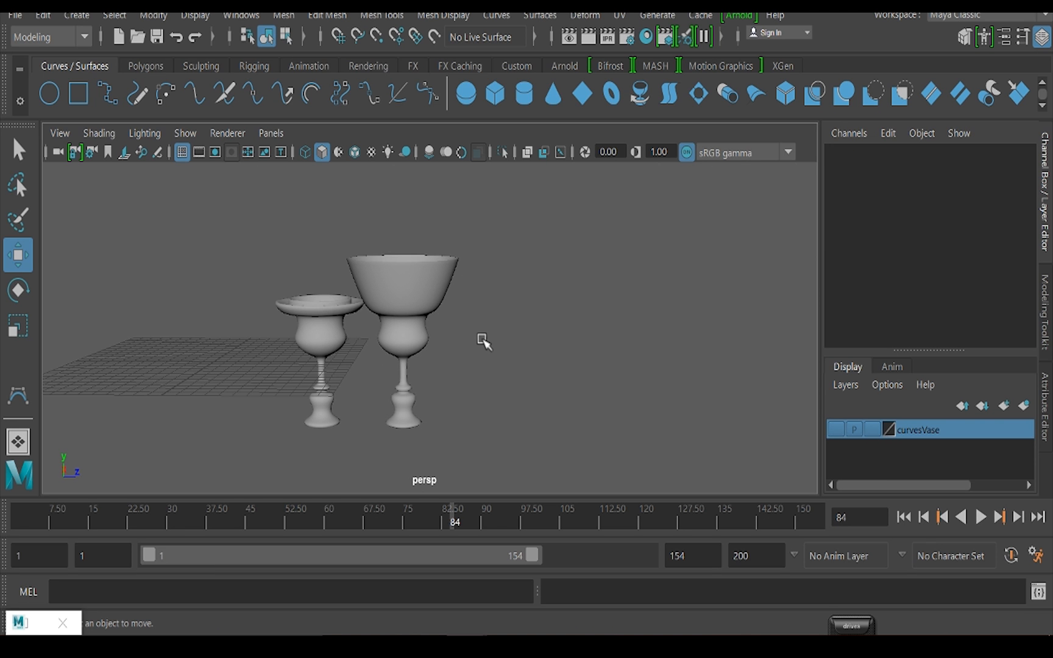
alt+middle_drag(402, 365, 466, 302)
alt+drag(395, 247, 670, 279)
scroll(470, 317, down, 5)
alt+middle_drag(473, 317, 444, 335)
scroll(444, 335, up, 5)
alt+drag(457, 306, 392, 331)
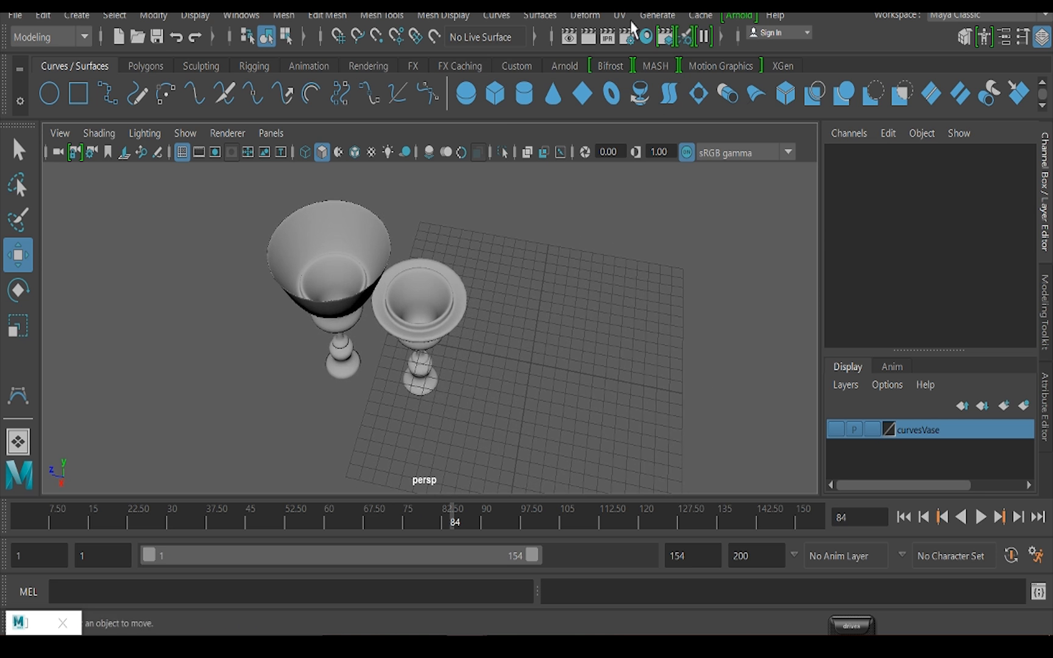
alt+drag(509, 327, 376, 307)
alt+middle_drag(376, 307, 483, 373)
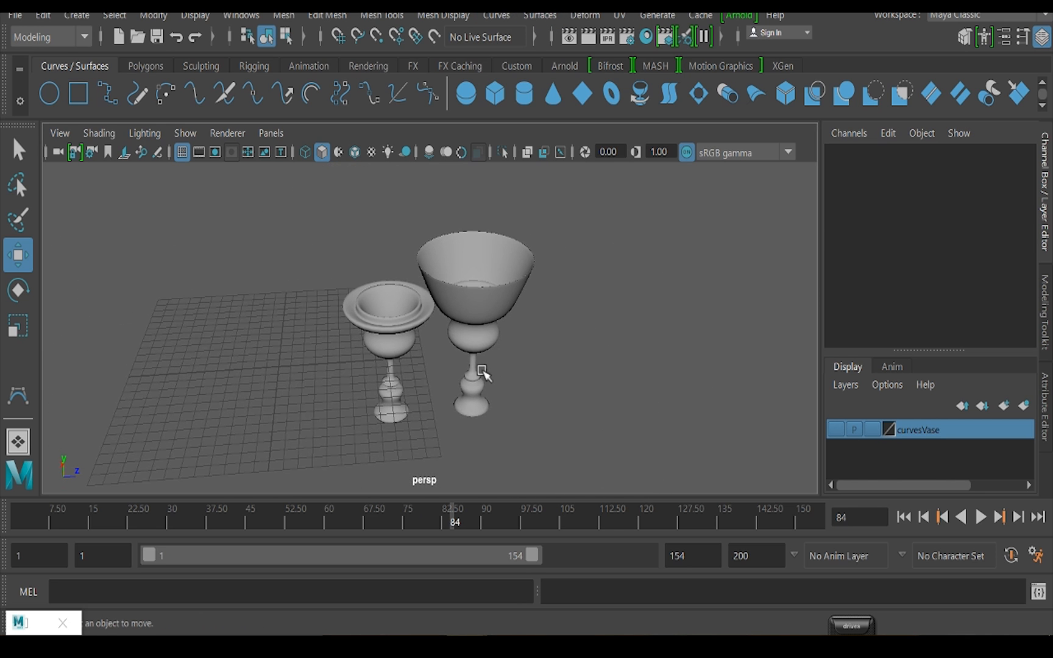